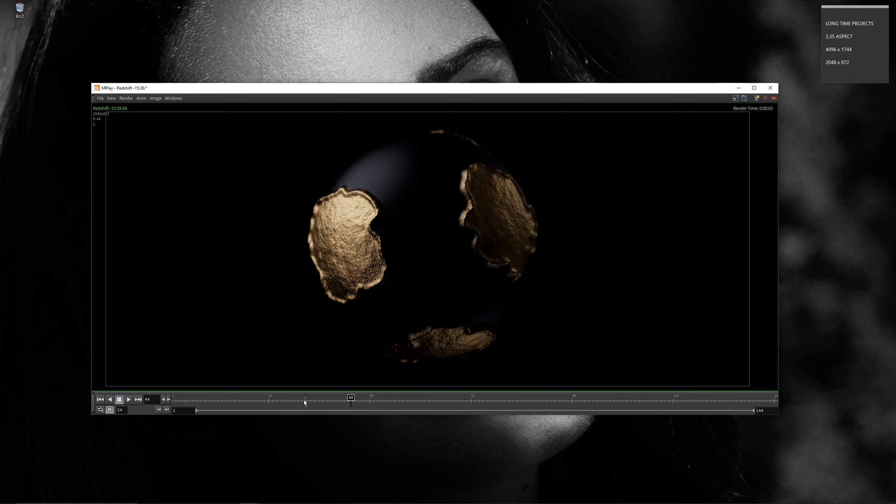
# Scrub through the rendered sphere sequence in MPlay and switch to the Pyro_infection.hiplc scene in Houdini.
pyautogui.moveTo(305, 402)
pyautogui.mouseDown()
pyautogui.moveTo(560, 362)
pyautogui.moveTo(310, 373)
pyautogui.moveTo(560, 342)
pyautogui.moveTo(510, 358)
pyautogui.moveTo(650, 177)
pyautogui.mouseUp()
pyautogui.hotkey('alt', 'Tab')
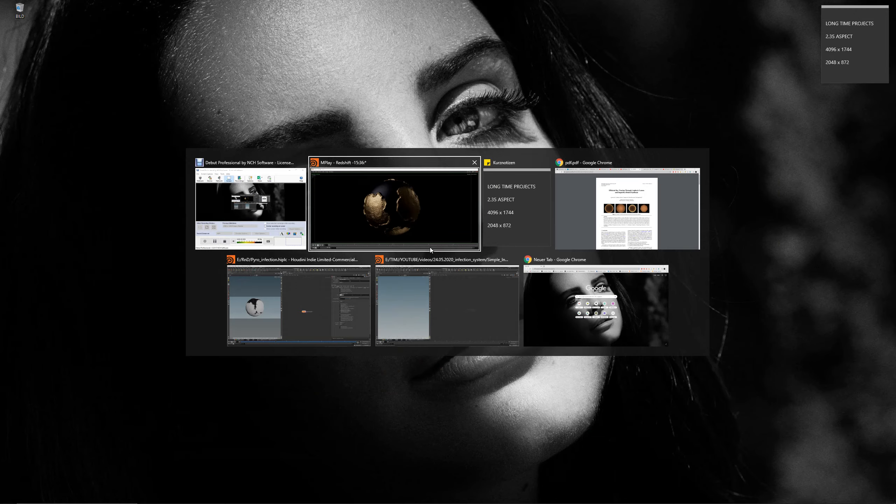
pyautogui.hotkey('alt', 'Tab')
pyautogui.hotkey('alt', 'Tab')
pyautogui.hotkey('alt', 'Tab')
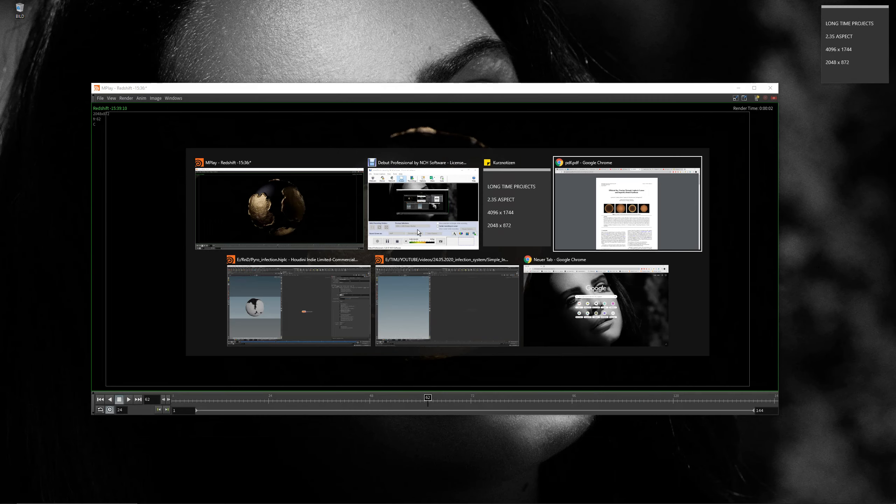
pyautogui.hotkey('alt', 'Tab')
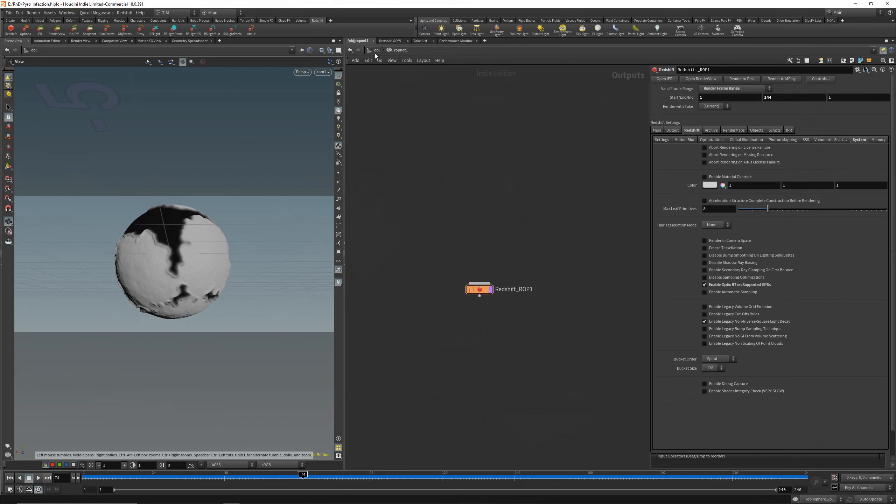
# Open the sphere1 object's network, display its sphere1 node and go to frame 1.
pyautogui.click(376, 50)
pyautogui.doubleClick(500, 209)
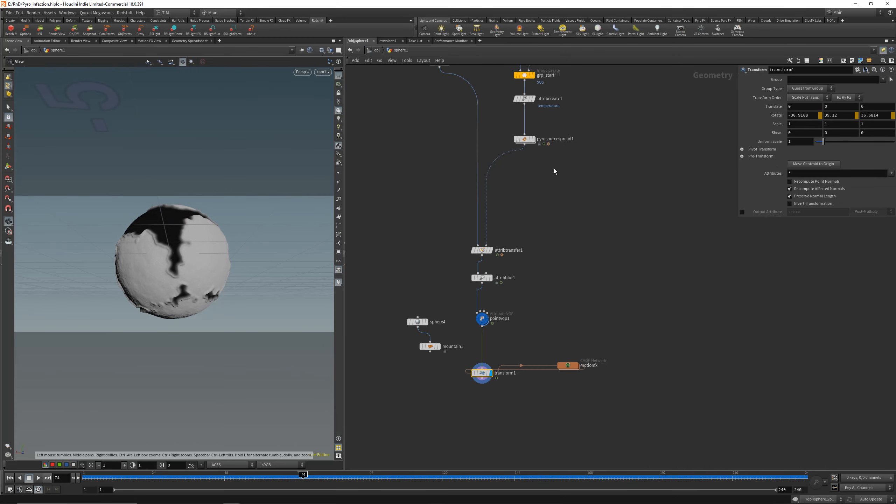
pyautogui.moveTo(553, 171); pyautogui.dragTo(488, 430, button='middle')
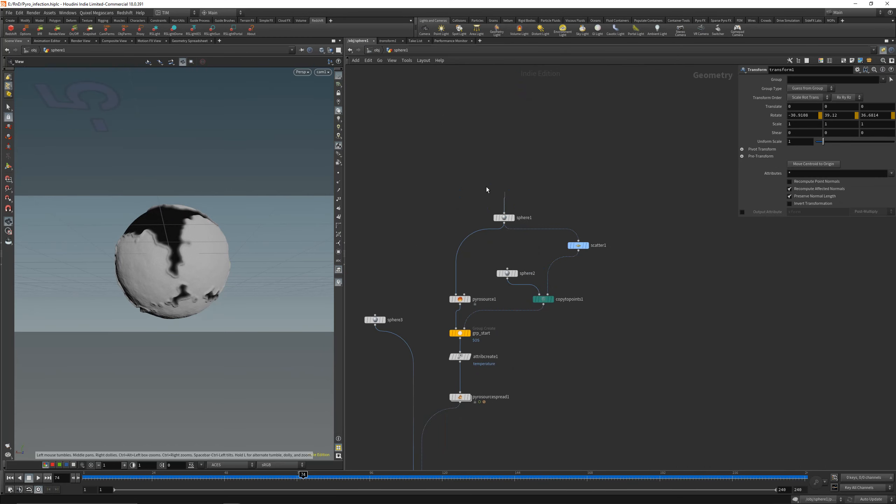
pyautogui.click(526, 214)
pyautogui.press('r')
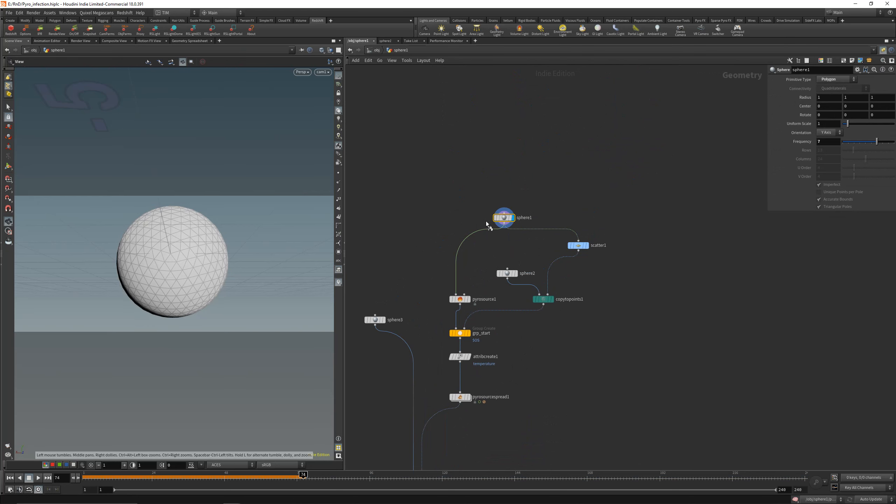
pyautogui.click(84, 477)
pyautogui.press('g')
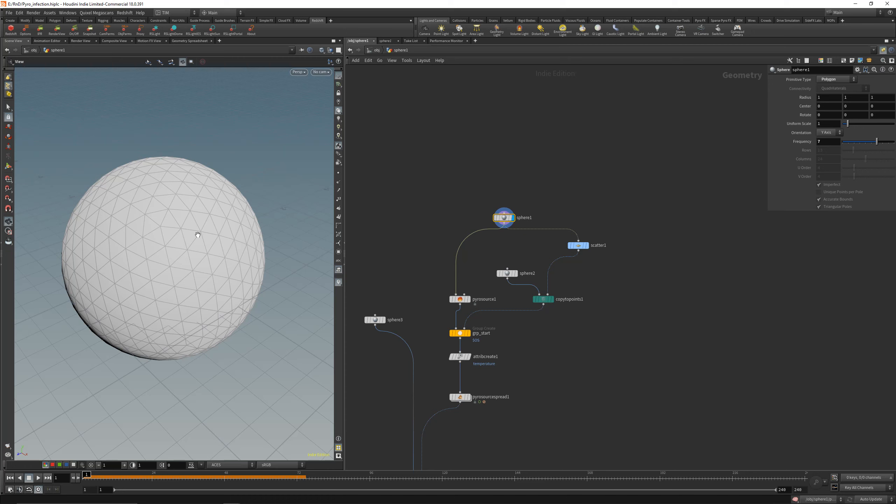
# Inspect the pyrosource1 node and display the grp_start point group on the sphere.
pyautogui.moveTo(430, 263); pyautogui.dragTo(462, 185, button='middle')
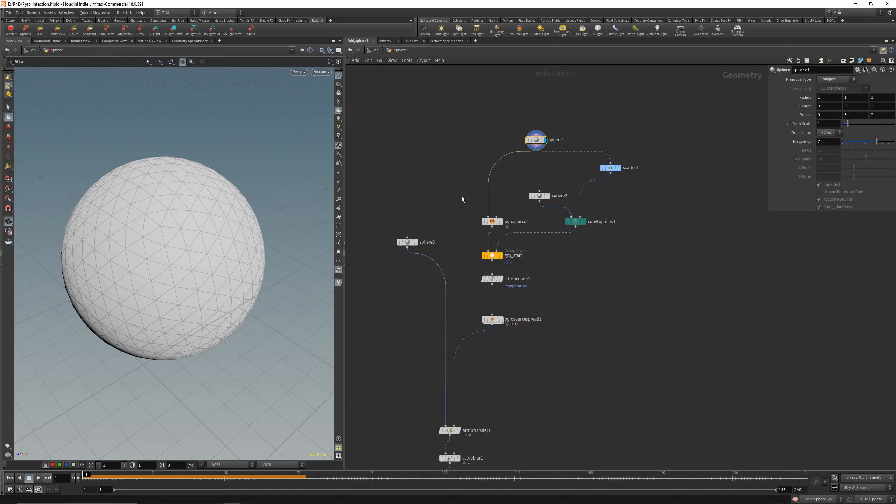
pyautogui.moveTo(462, 197); pyautogui.dragTo(526, 263)
pyautogui.click(496, 222)
pyautogui.press('r')
pyautogui.click(487, 257)
pyautogui.press('r')
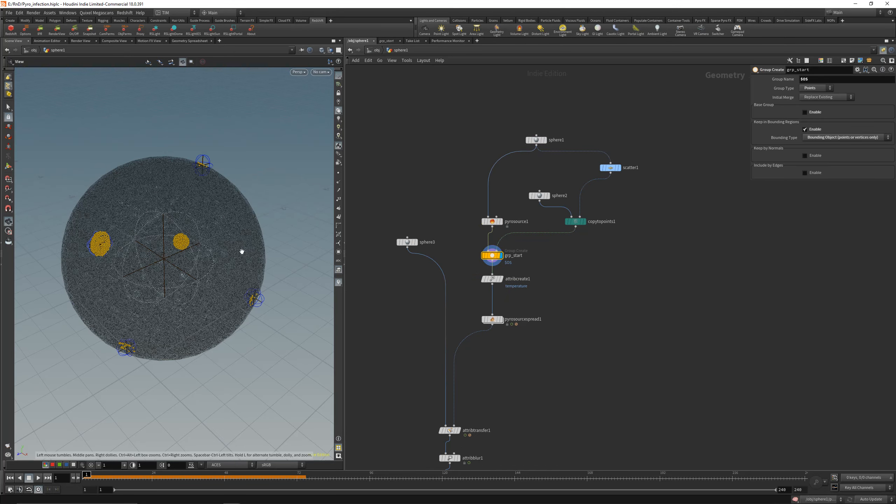
# Display the attribcreate1 node and the pyrosourcespread1 node to review their settings and output.
pyautogui.moveTo(242, 250); pyautogui.dragTo(248, 259)
pyautogui.click(492, 279)
pyautogui.press('r')
pyautogui.moveTo(513, 344); pyautogui.dragTo(514, 321, button='middle')
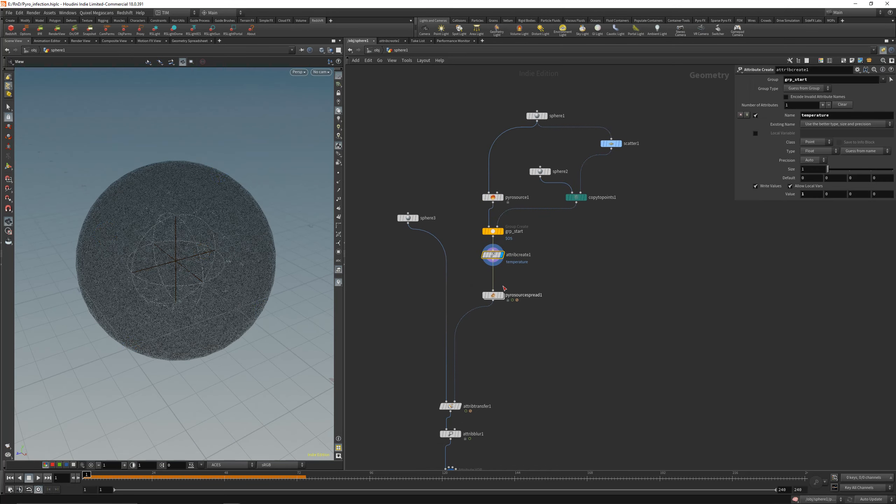
pyautogui.click(491, 295)
pyautogui.press('r')
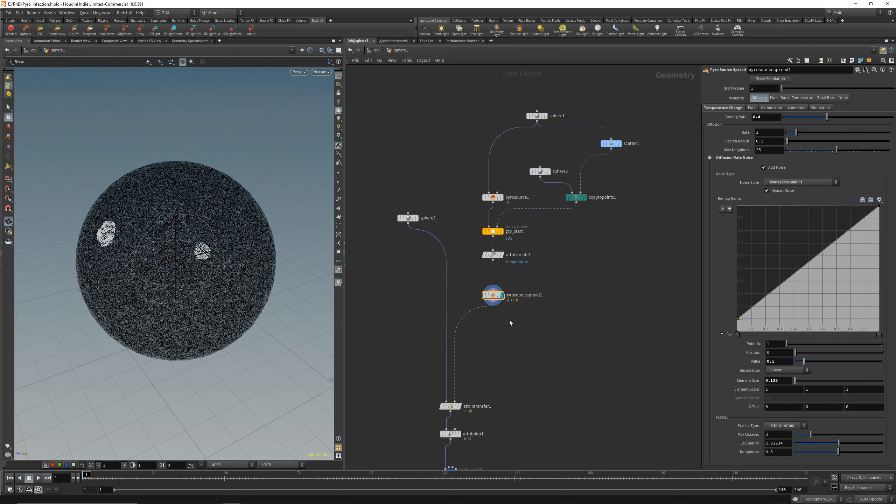
# Play the pyrosourcespread1 simulation and examine the spread from several sides of the sphere.
pyautogui.press('Up')
pyautogui.moveTo(196, 226); pyautogui.dragTo(273, 198)
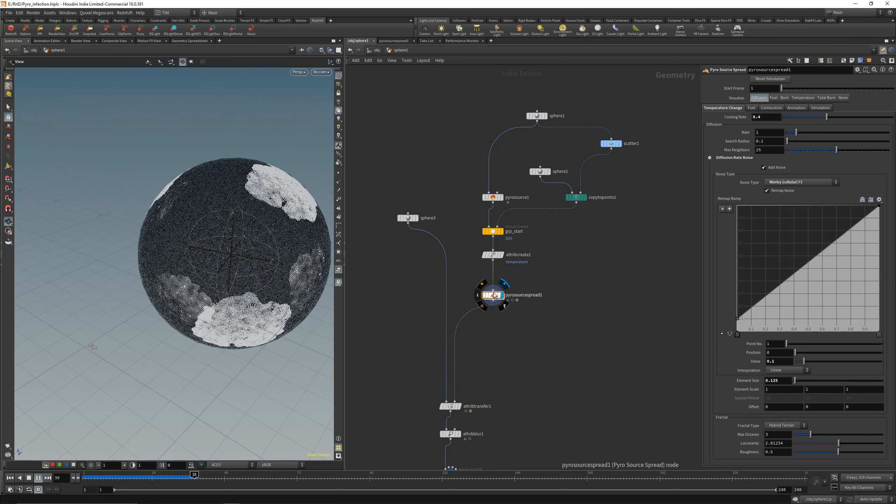
pyautogui.moveTo(240, 208); pyautogui.dragTo(279, 216)
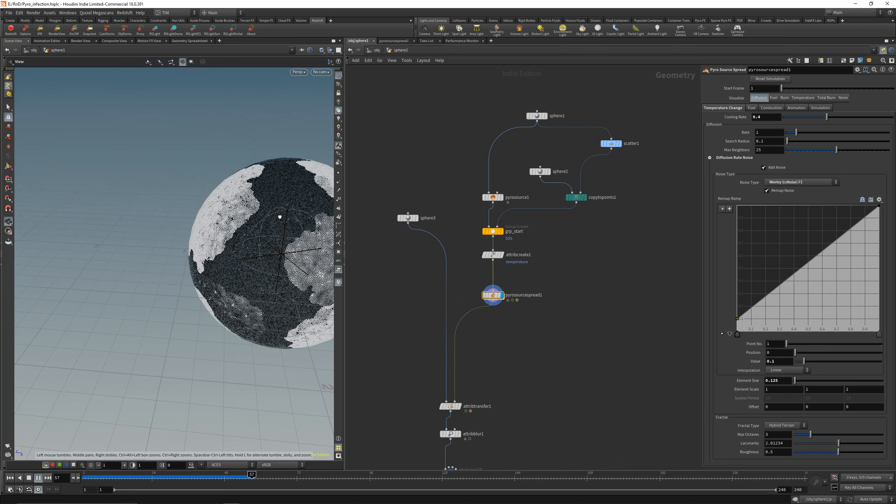
pyautogui.moveTo(280, 217); pyautogui.dragTo(189, 234, button='middle')
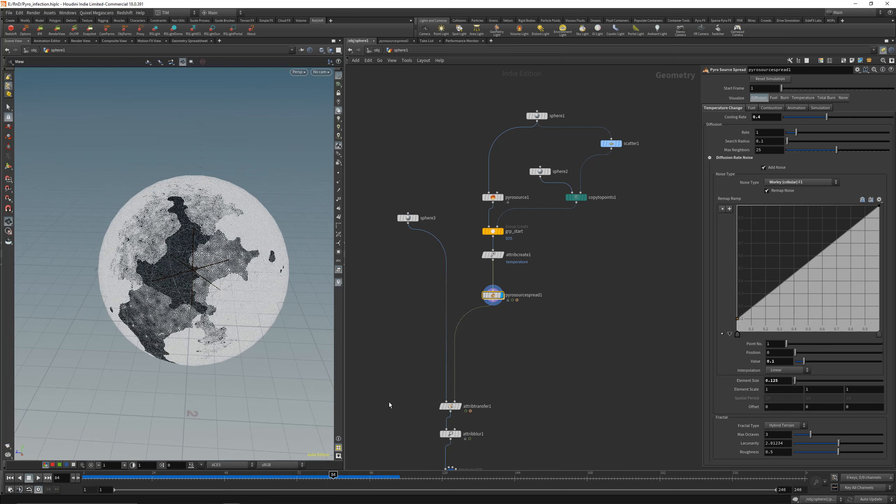
# Display the attribtransfer1 and attribblur1 results and compare the edges of the infected areas.
pyautogui.moveTo(391, 406); pyautogui.dragTo(392, 346, button='middle')
pyautogui.moveTo(403, 325); pyautogui.dragTo(510, 355)
pyautogui.click(461, 346)
pyautogui.moveTo(171, 276); pyautogui.dragTo(310, 314)
pyautogui.moveTo(394, 354); pyautogui.dragTo(397, 289, button='middle')
pyautogui.click(456, 310)
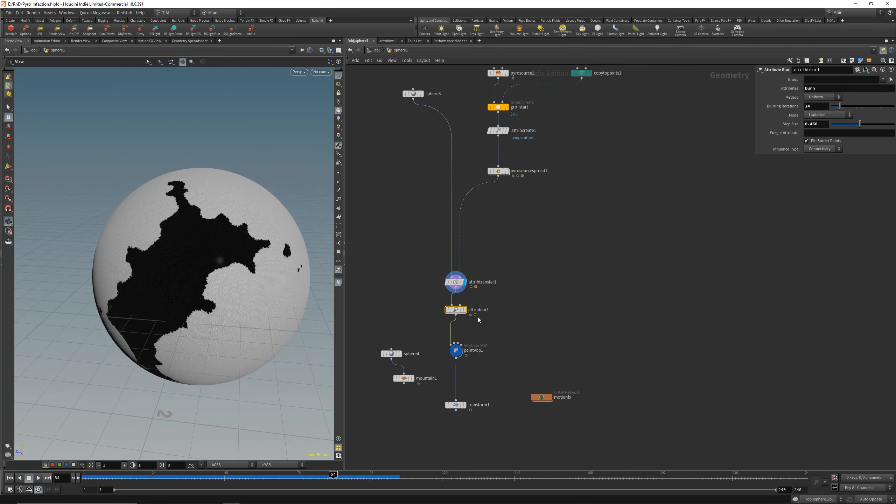
pyautogui.click(464, 310)
pyautogui.moveTo(289, 304); pyautogui.dragTo(187, 290)
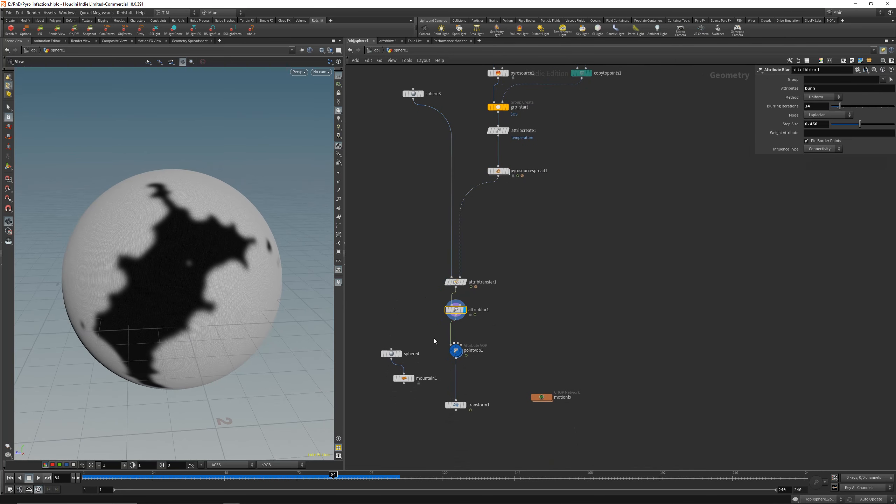
# Display the pointvop1 displacement on the sphere and scrub the timeline to frame 90.
pyautogui.moveTo(423, 329); pyautogui.dragTo(501, 381)
pyautogui.press('r')
pyautogui.moveTo(218, 300); pyautogui.dragTo(236, 301)
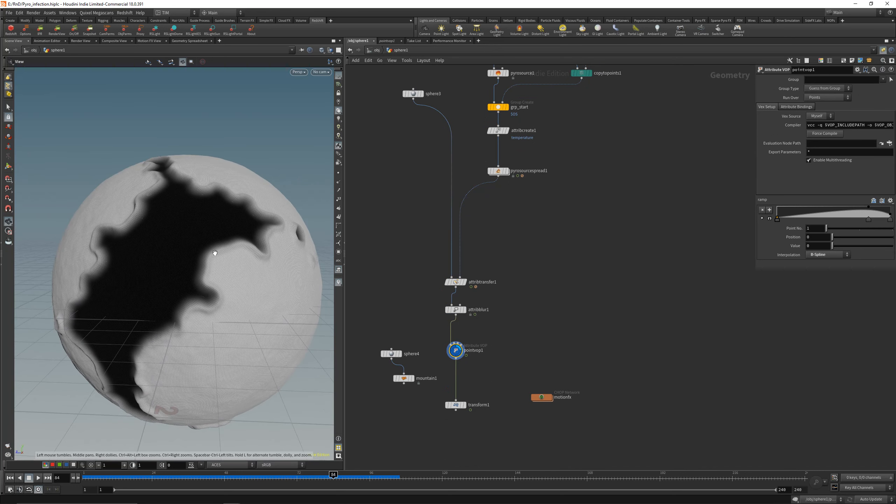
pyautogui.moveTo(214, 253); pyautogui.dragTo(265, 259)
pyautogui.moveTo(316, 477); pyautogui.dragTo(352, 437)
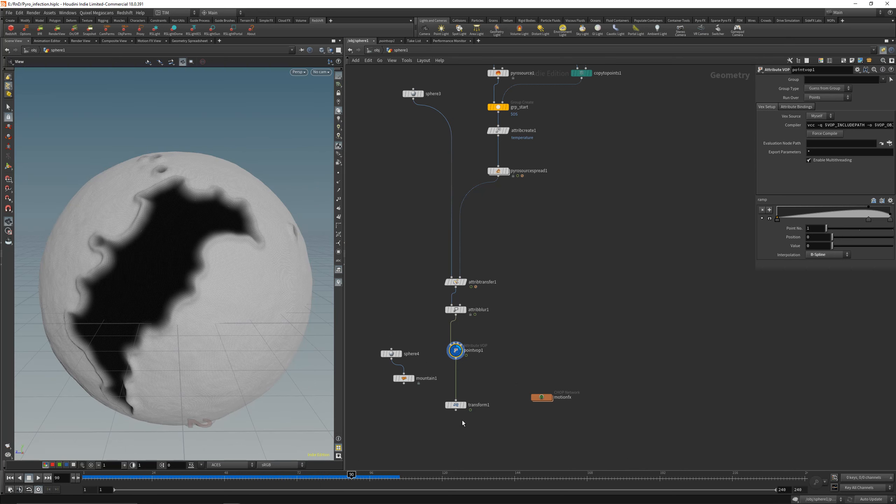
# Return to object level, look through cam1, preview the sphere in the Redshift Render View and close the preview.
pyautogui.scroll(-2, 401, 183)
pyautogui.moveTo(401, 184); pyautogui.dragTo(417, 298, button='middle')
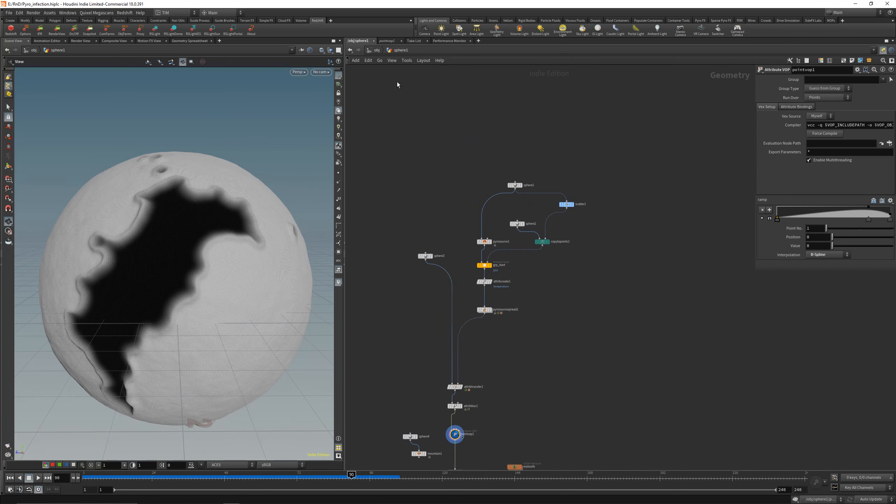
pyautogui.click(377, 50)
pyautogui.click(321, 72)
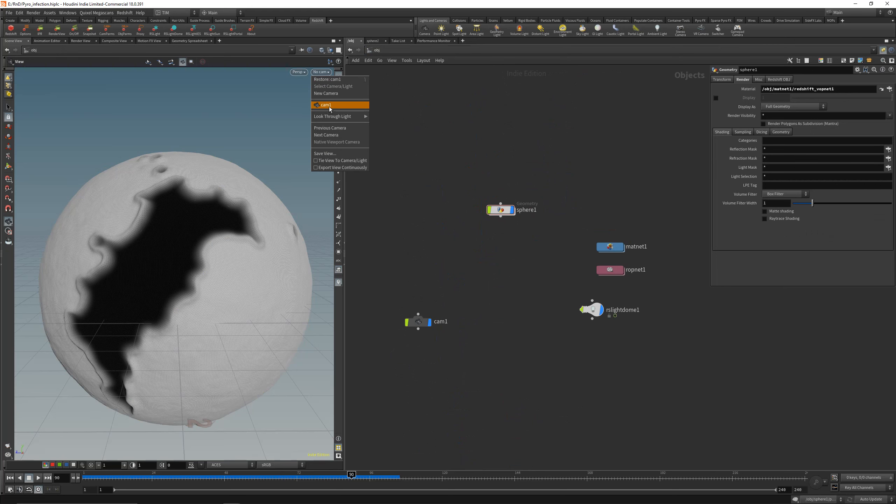
pyautogui.click(330, 106)
pyautogui.click(57, 30)
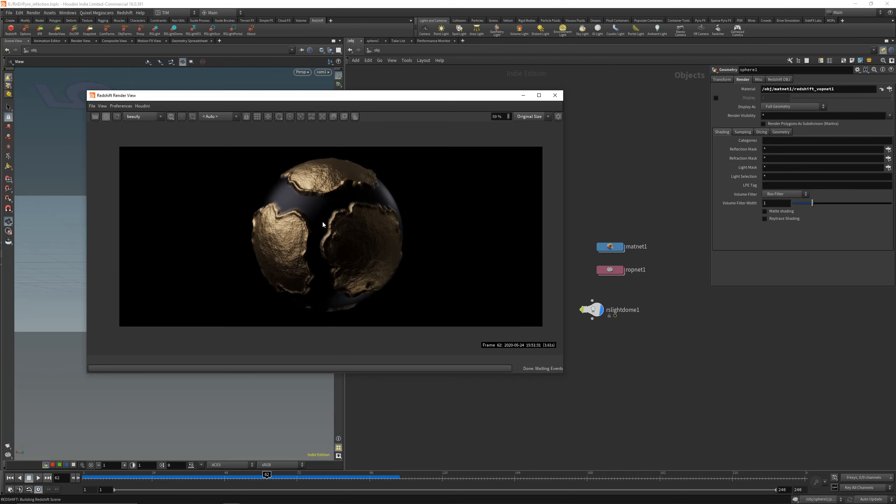
pyautogui.scroll(1, 322, 220)
pyautogui.scroll(-2, 327, 227)
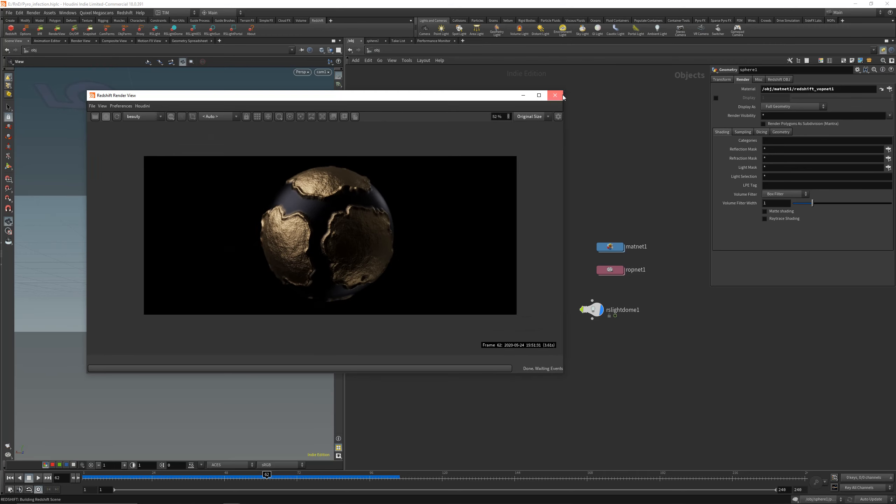
pyautogui.click(562, 96)
# Scrub the rendered sequence in MPlay again and switch to the Simple_Infection.hiplc scene in Houdini.
pyautogui.doubleClick(500, 208)
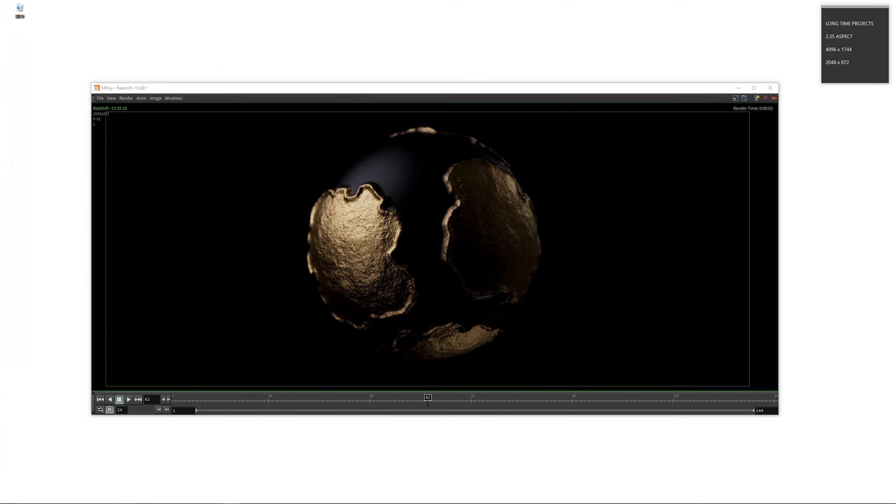
pyautogui.moveTo(455, 397); pyautogui.dragTo(490, 326)
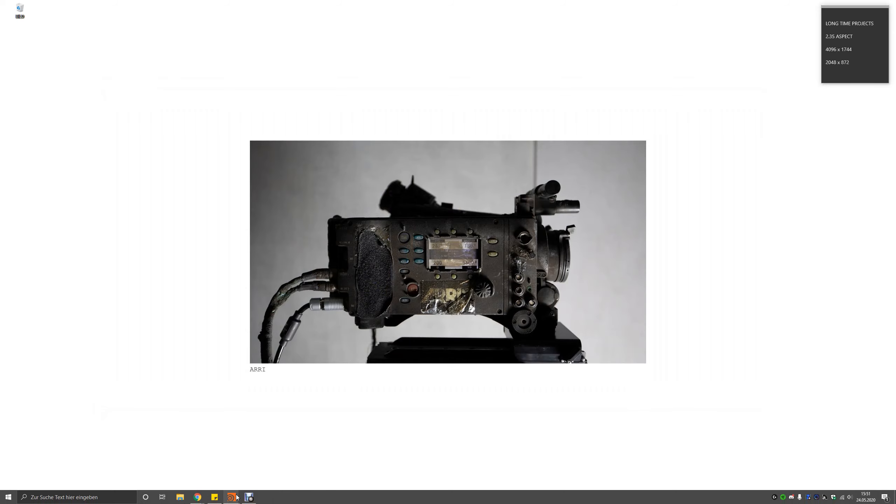
pyautogui.moveTo(236, 494)
pyautogui.click(258, 470)
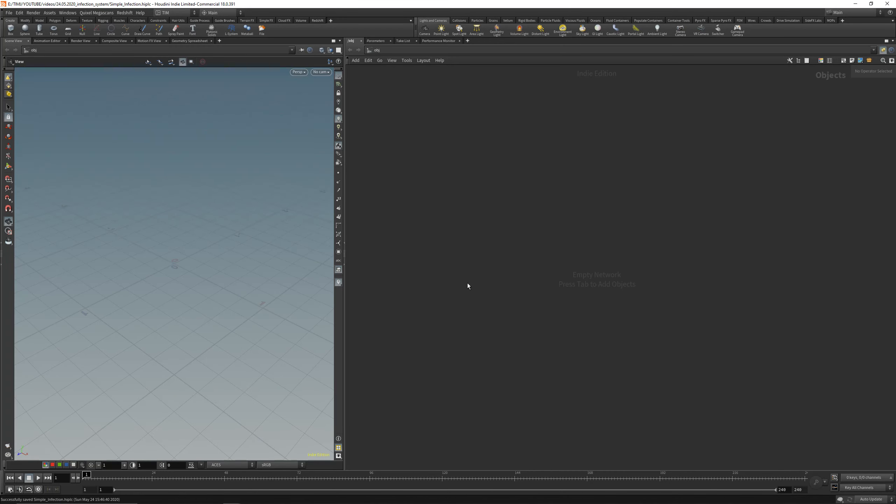
# Add a sphere geometry object to the empty object network and place its node.
pyautogui.press('Tab')
pyautogui.write('s')
pyautogui.press('Down')
pyautogui.press('Return')
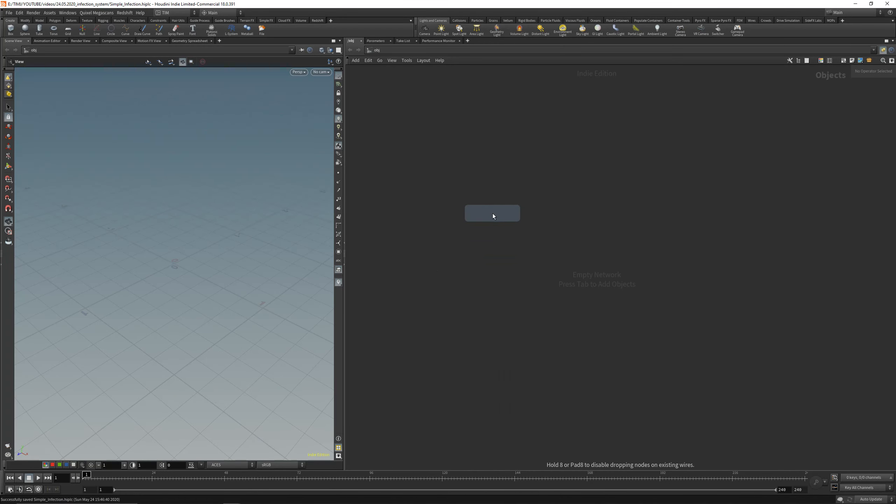
pyautogui.click(539, 277)
pyautogui.moveTo(539, 275); pyautogui.dragTo(511, 236)
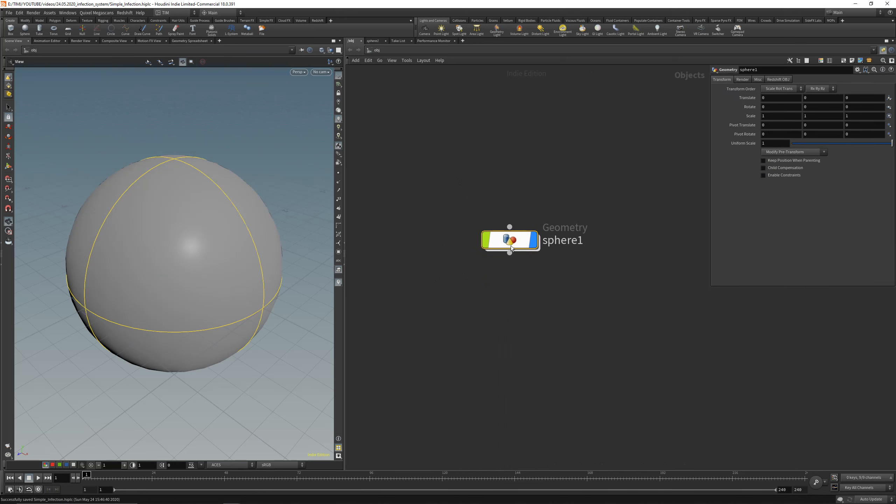
# Rename the sphere object as INFECT_GEO.
pyautogui.doubleClick(571, 241)
pyautogui.write('INFECT')
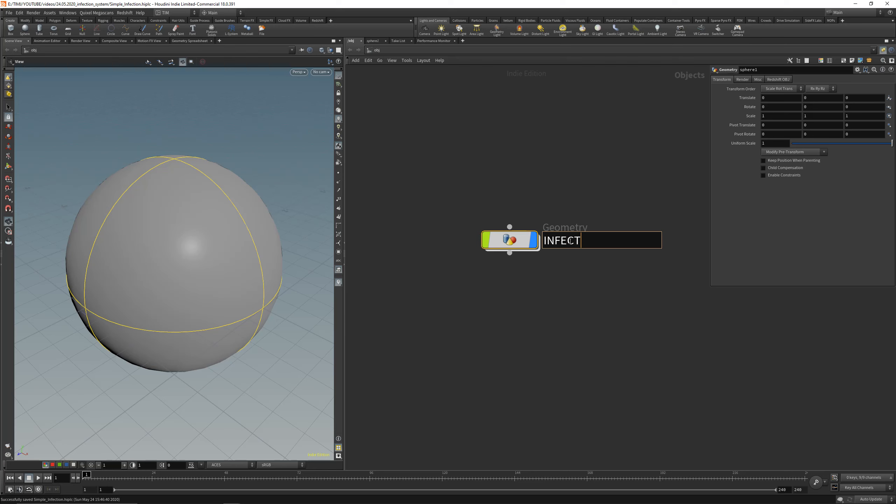
pyautogui.write('_GEO')
pyautogui.press('Return')
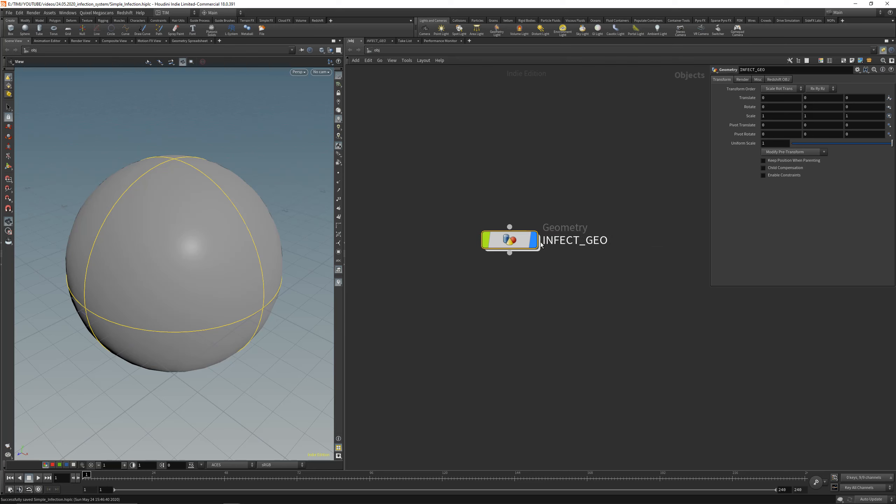
# Give the INFECT_GEO node a circular shape and colour it black.
pyautogui.press('z')
pyautogui.click(890, 432)
pyautogui.press('c')
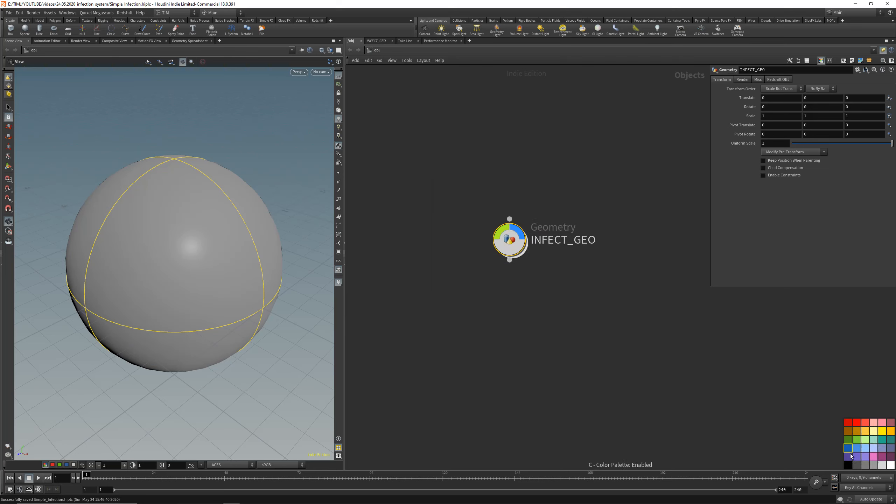
pyautogui.click(848, 465)
pyautogui.click(698, 386)
# Go inside the INFECT_GEO object's geometry network.
pyautogui.click(510, 251)
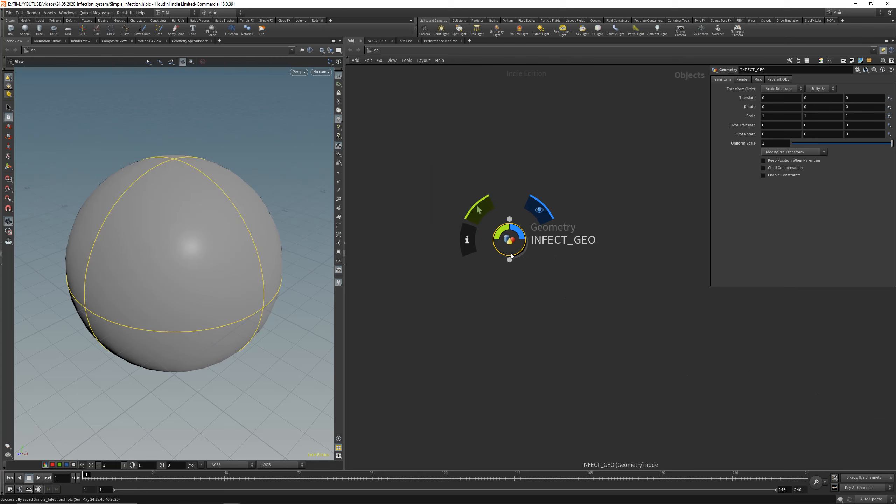
pyautogui.press('i')
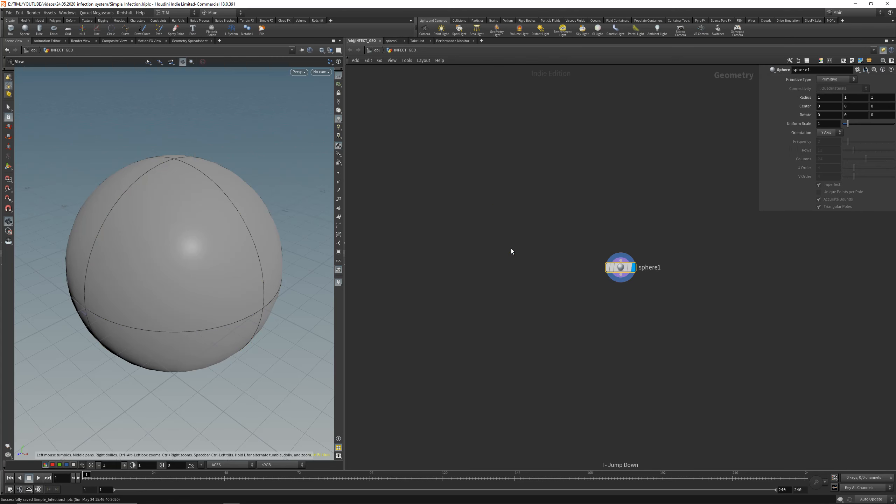
pyautogui.press('u')
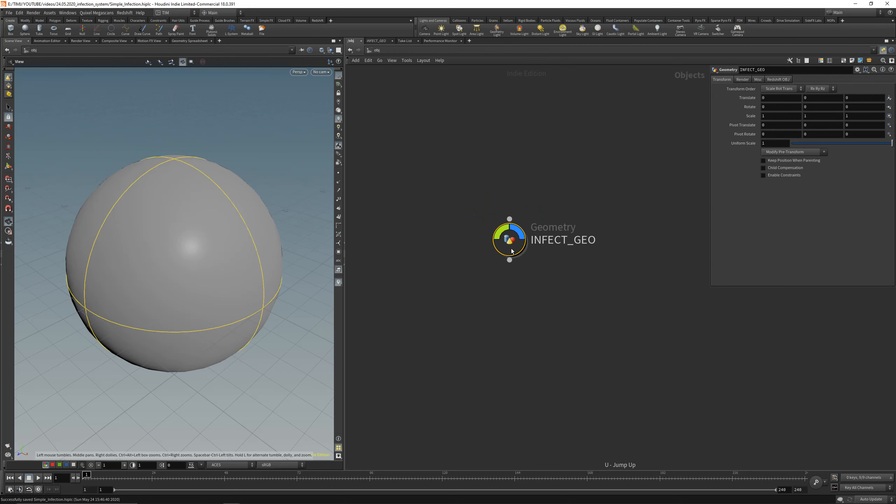
pyautogui.press('i')
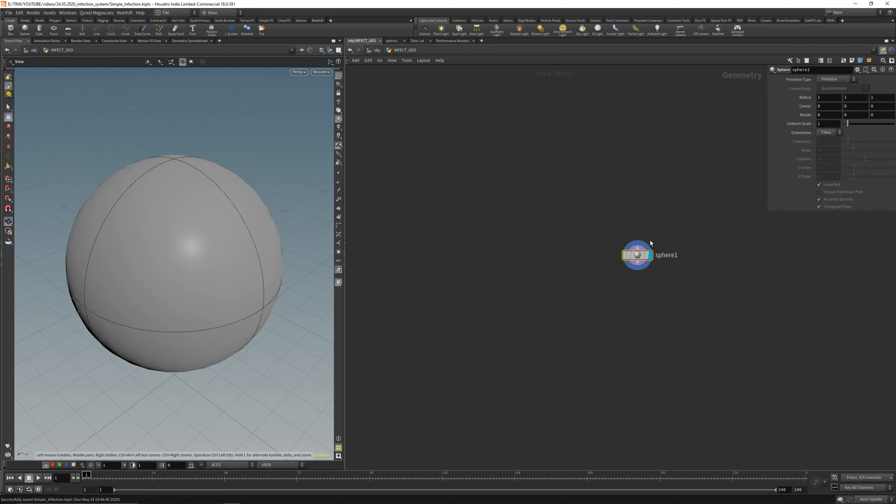
# Move the sphere node higher in the network and widen the 3D viewport pane.
pyautogui.moveTo(639, 255); pyautogui.dragTo(622, 196)
pyautogui.moveTo(269, 192); pyautogui.dragTo(245, 304, button='right')
pyautogui.moveTo(244, 211); pyautogui.dragTo(261, 278, button='middle')
pyautogui.moveTo(345, 254); pyautogui.dragTo(389, 255)
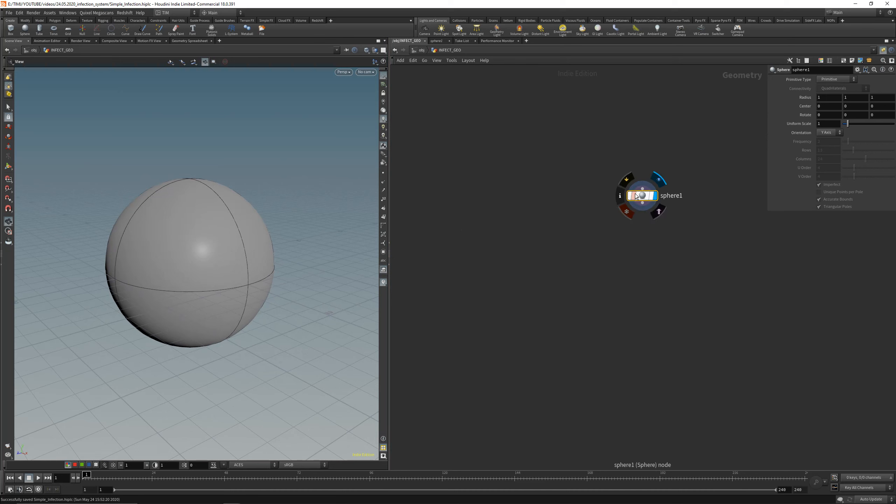
# Convert the sphere to the Polygon primitive type and set its frequency to 15.
pyautogui.moveTo(641, 197); pyautogui.dragTo(578, 168)
pyautogui.click(836, 80)
pyautogui.click(828, 89)
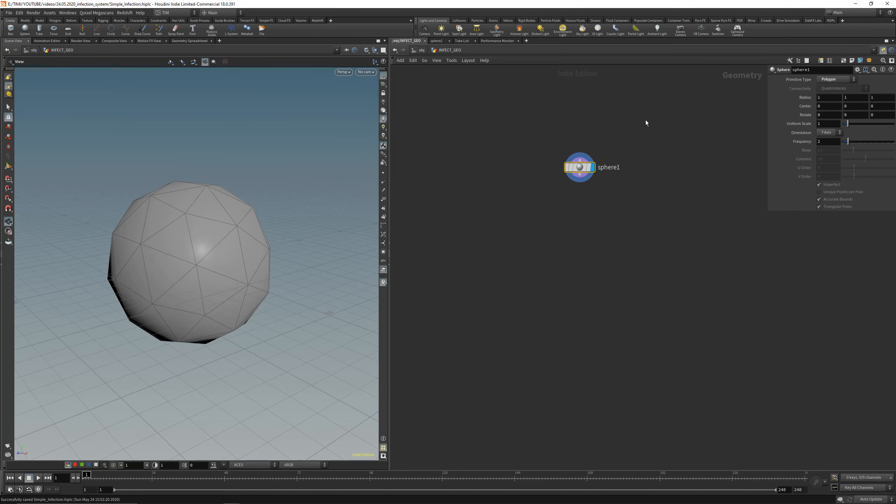
pyautogui.click(826, 141)
pyautogui.press('Return')
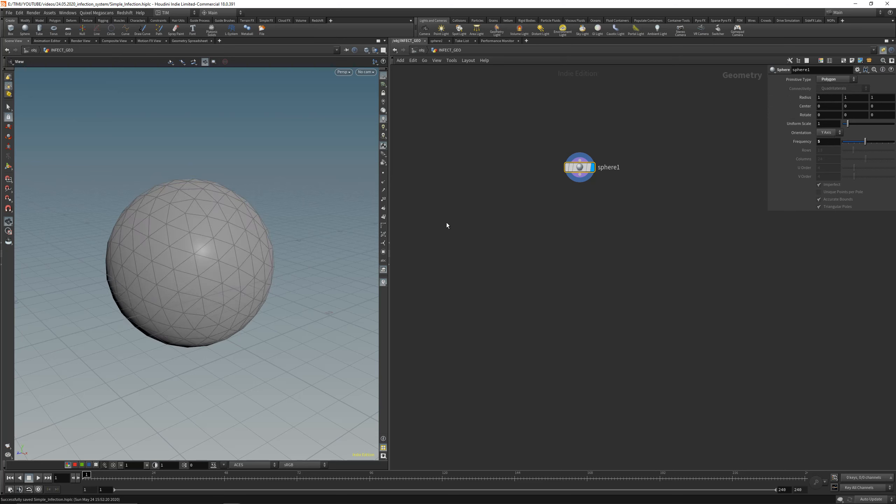
pyautogui.click(825, 143)
pyautogui.write('15')
pyautogui.press('Return')
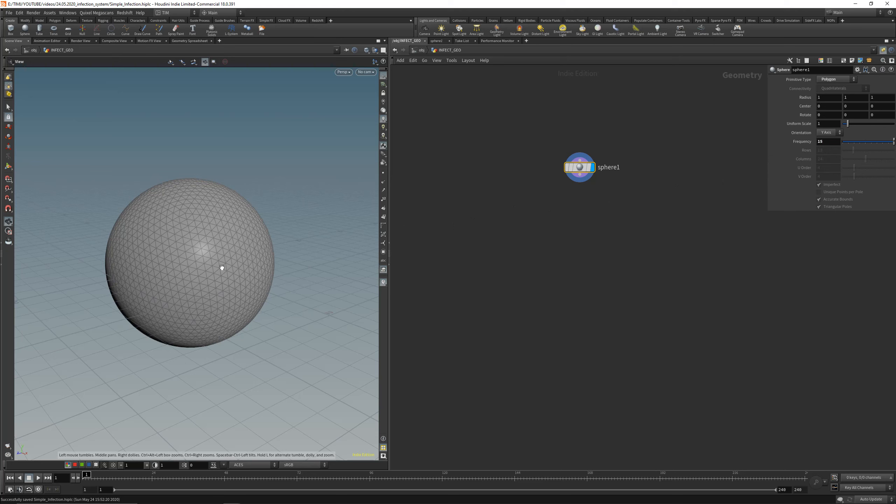
pyautogui.moveTo(241, 294); pyautogui.dragTo(213, 282)
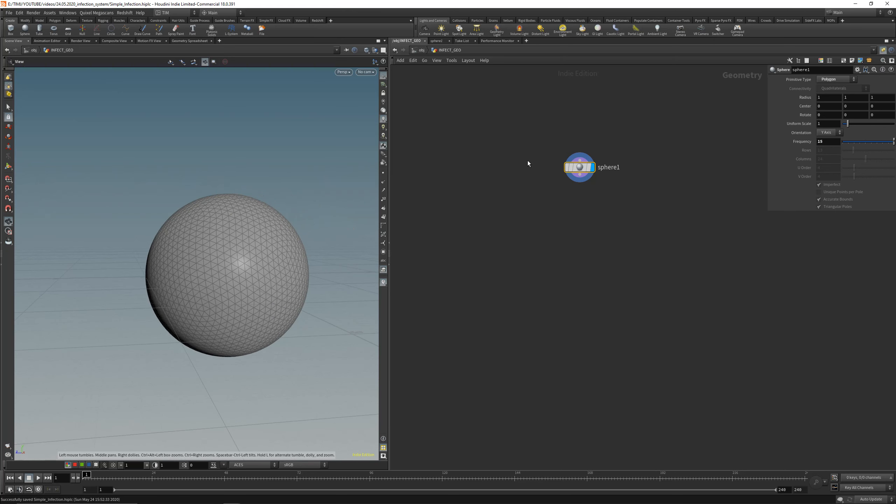
pyautogui.moveTo(582, 168); pyautogui.dragTo(582, 164)
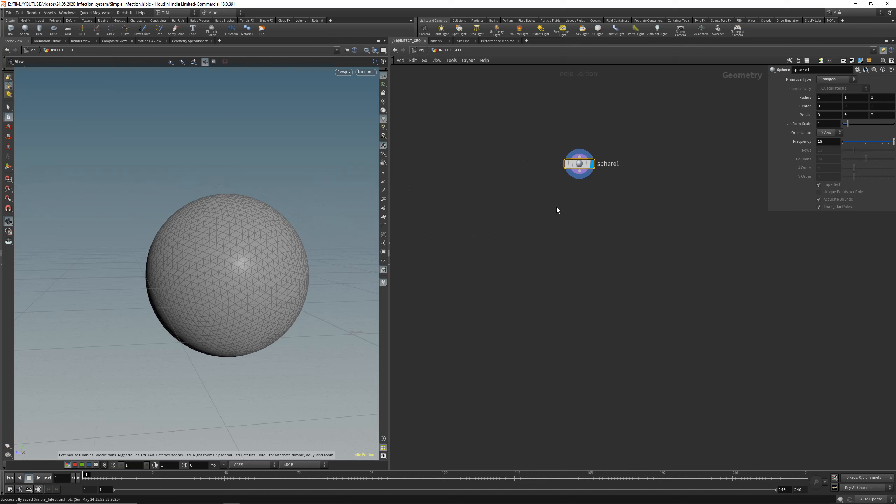
# Add a Copy to Points node below the sphere node and leave it unconnected.
pyautogui.click(583, 174)
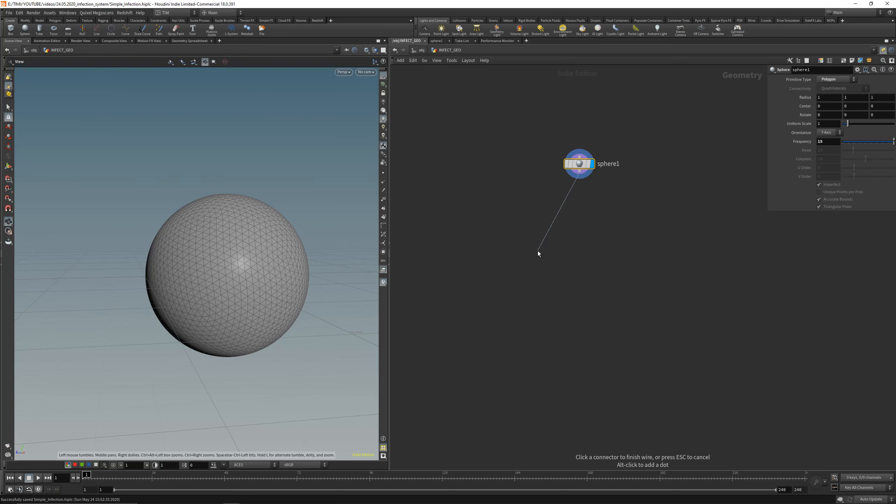
pyautogui.press('Tab')
pyautogui.write('copy')
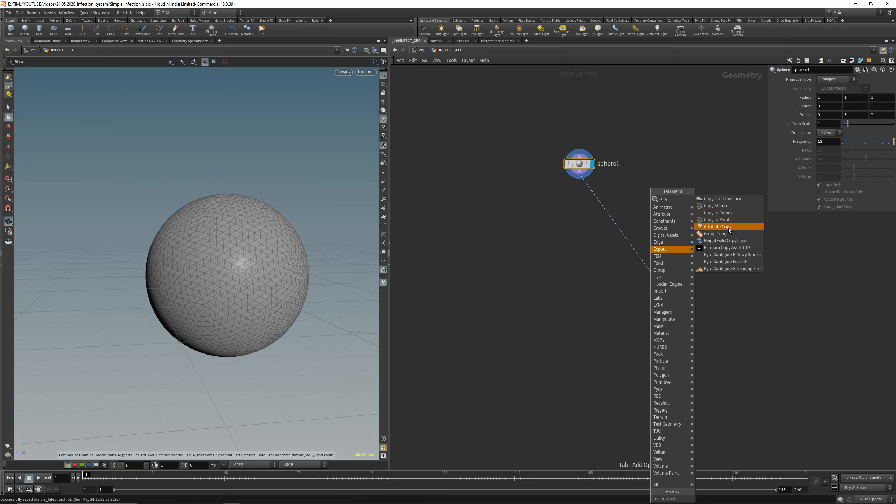
pyautogui.click(726, 220)
pyautogui.click(648, 275)
pyautogui.moveTo(647, 275); pyautogui.dragTo(655, 298)
pyautogui.press('y')
pyautogui.moveTo(656, 252); pyautogui.dragTo(598, 231)
pyautogui.moveTo(617, 216); pyautogui.dragTo(574, 258, button='middle')
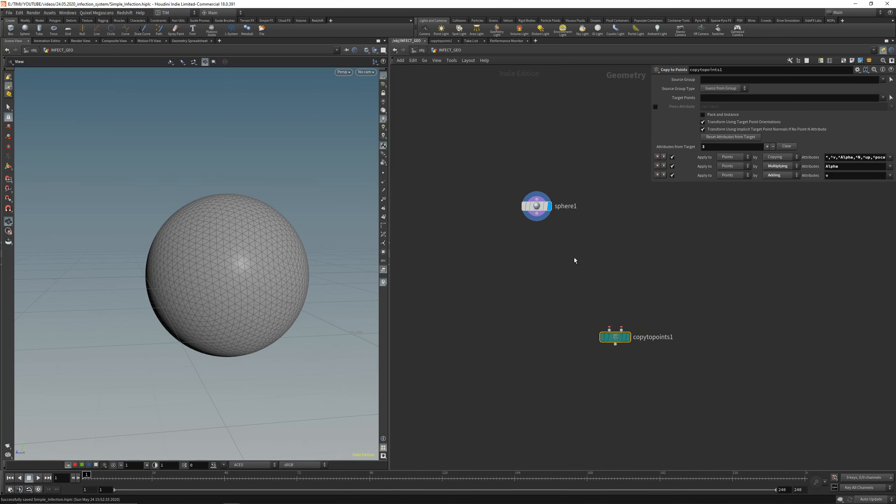
# Add a Scatter node between the sphere and the Copy to Points node.
pyautogui.click(574, 258)
pyautogui.press('Tab')
pyautogui.write('sc')
pyautogui.click(648, 199)
pyautogui.click(616, 260)
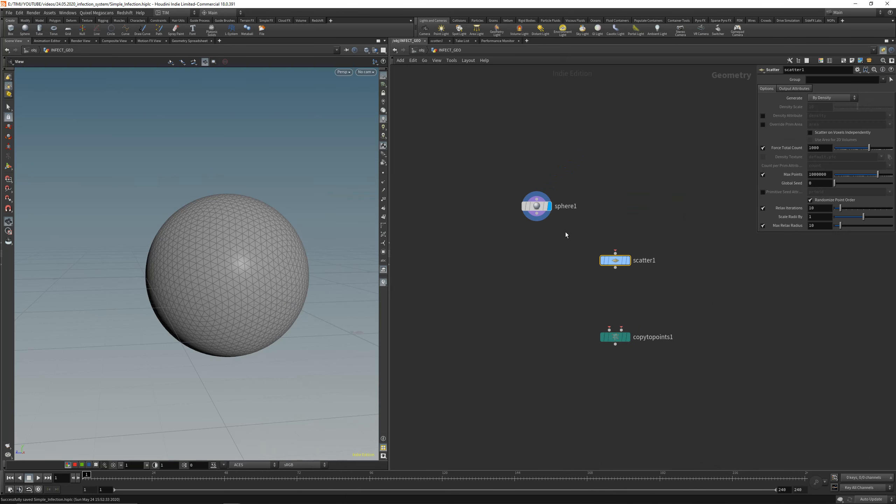
# Feed the sphere into the Scatter node and display the scattered points, using the rounded wire style.
pyautogui.moveTo(578, 235); pyautogui.dragTo(615, 253)
pyautogui.press('r')
pyautogui.moveTo(235, 257); pyautogui.dragTo(213, 261, button='middle')
pyautogui.hotkey('shift', 's')
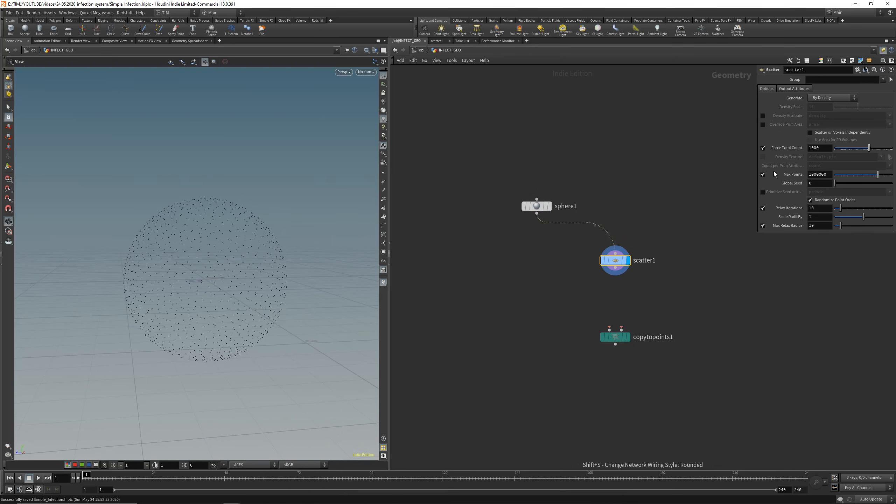
# Set the Scatter node's Force Total Count to 3 and turn on point display in the viewport.
pyautogui.doubleClick(817, 148)
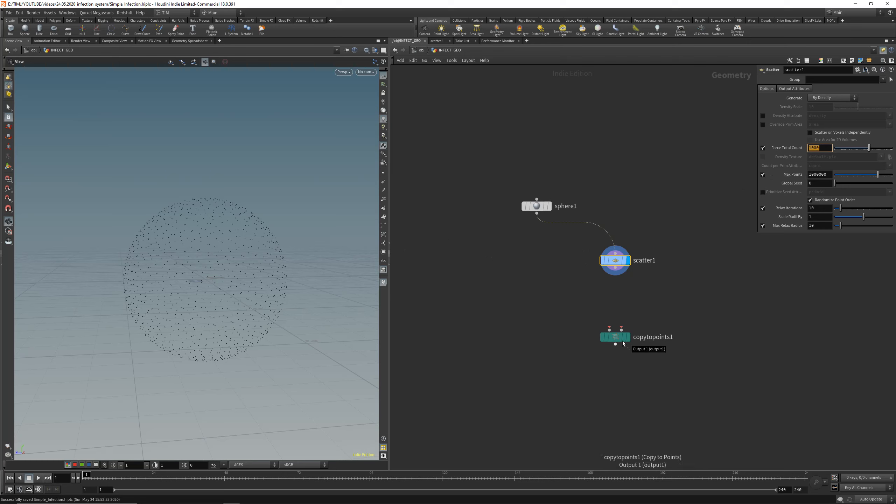
pyautogui.moveTo(622, 341)
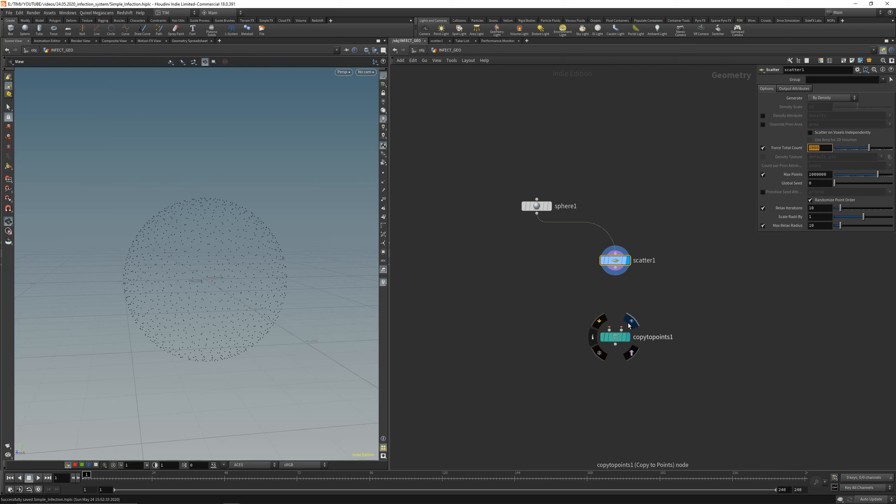
pyautogui.write('3')
pyautogui.press('Return')
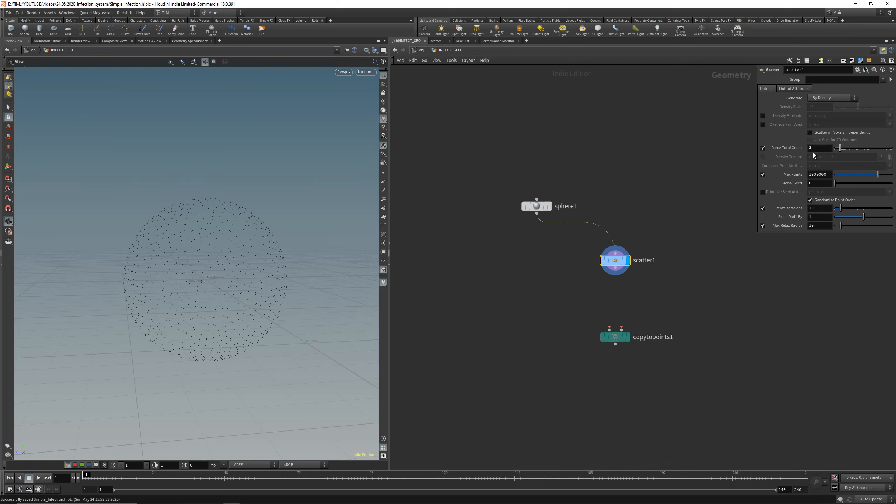
pyautogui.click(383, 173)
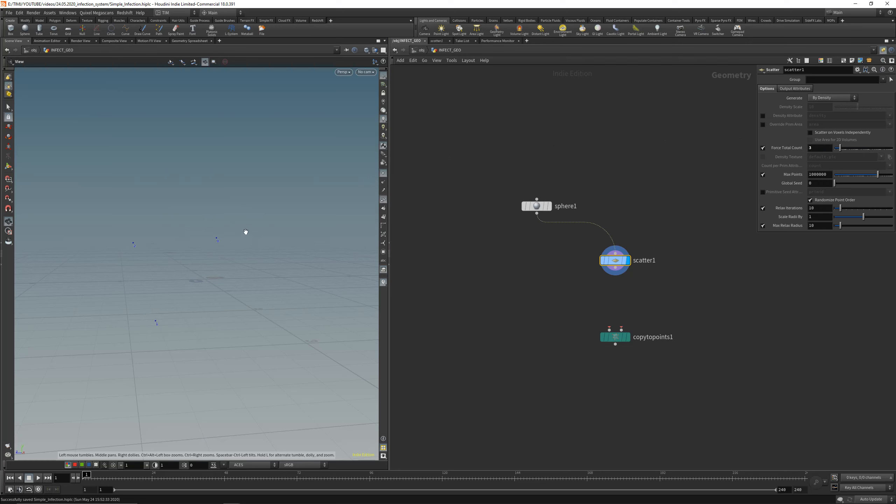
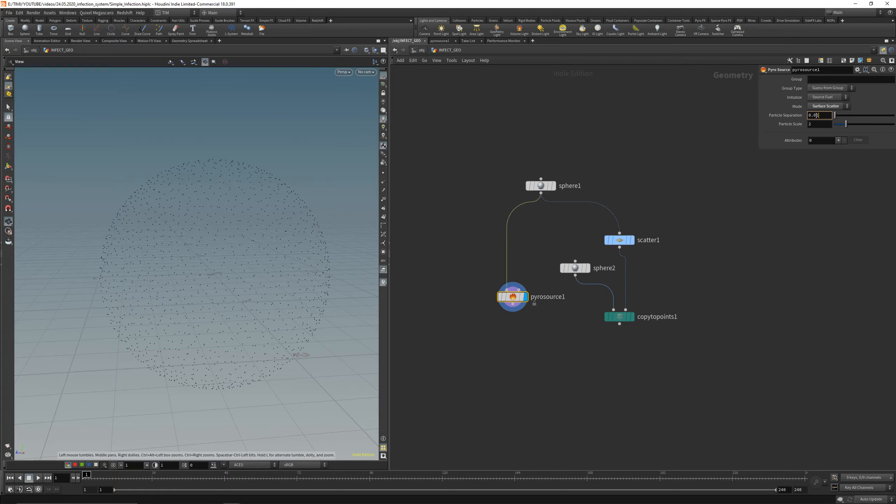
# Set the Pyro Source particle separation to 0.01 and save the scene.
pyautogui.press('Return')
pyautogui.moveTo(280, 248); pyautogui.dragTo(168, 241)
pyautogui.hotkey('ctrl', 's')
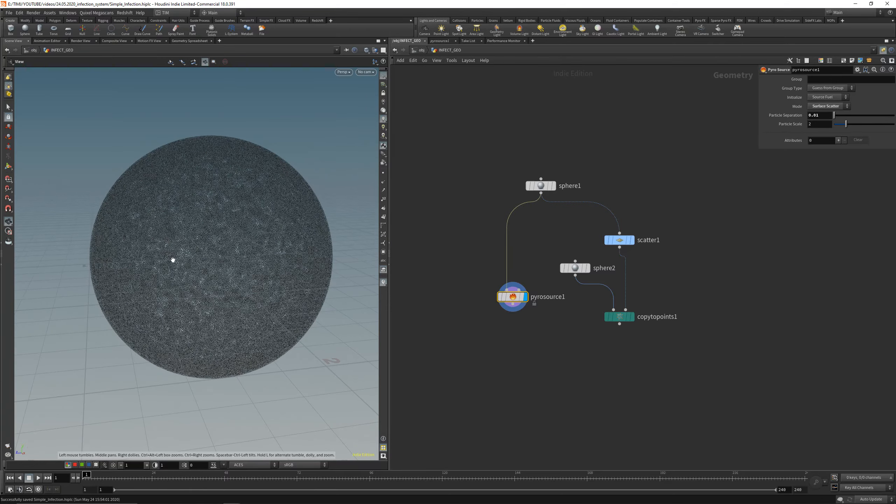
pyautogui.moveTo(202, 280); pyautogui.dragTo(318, 321)
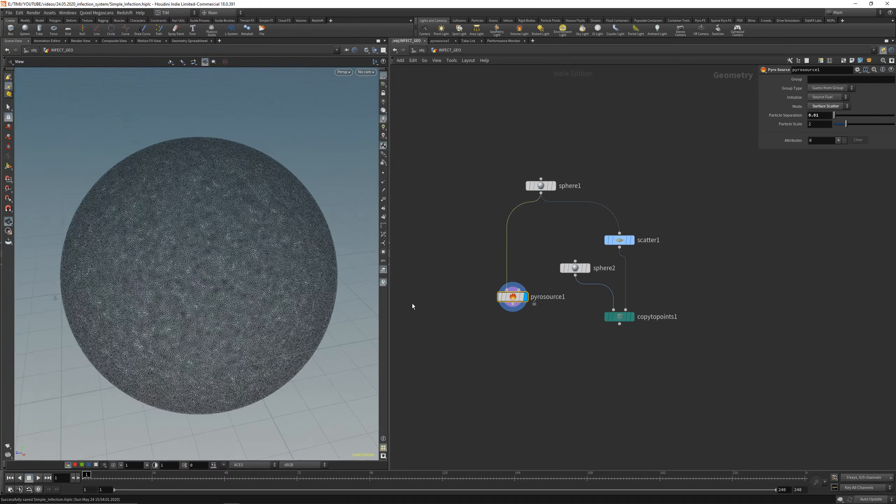
# Inspect the Copy to Points output in the viewport and return the display to the Pyro Source node.
pyautogui.click(611, 317)
pyautogui.click(631, 316)
pyautogui.moveTo(126, 255); pyautogui.dragTo(75, 218)
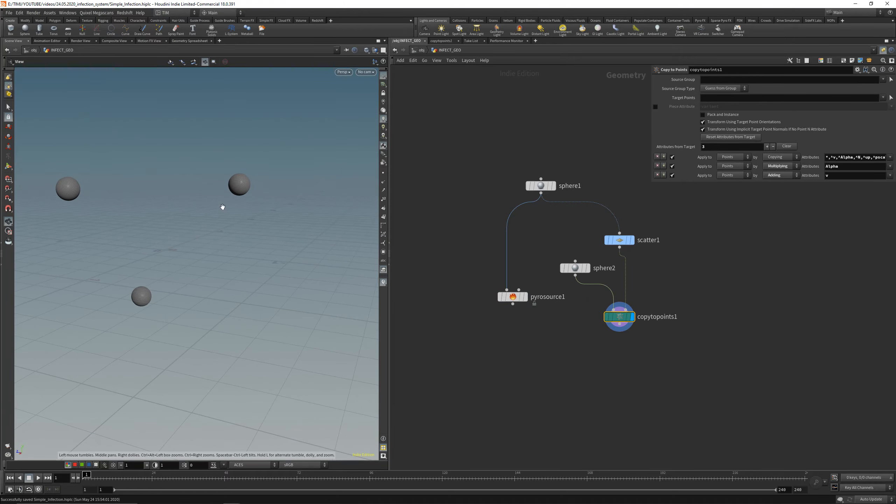
pyautogui.click(512, 296)
pyautogui.click(525, 297)
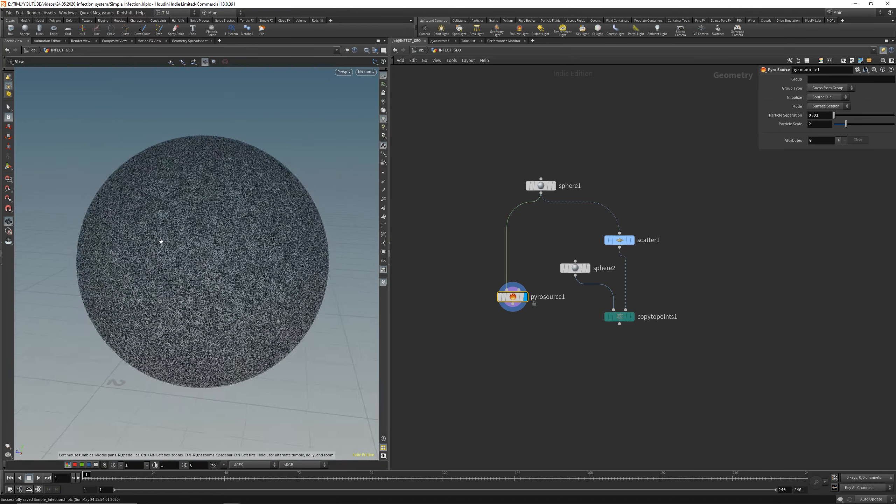
pyautogui.press('Tab')
pyautogui.write('ge')
pyautogui.press('Escape')
# Add a Group node below the Pyro Source and connect the Pyro Source to its first input.
pyautogui.press('Tab')
pyautogui.write('gr')
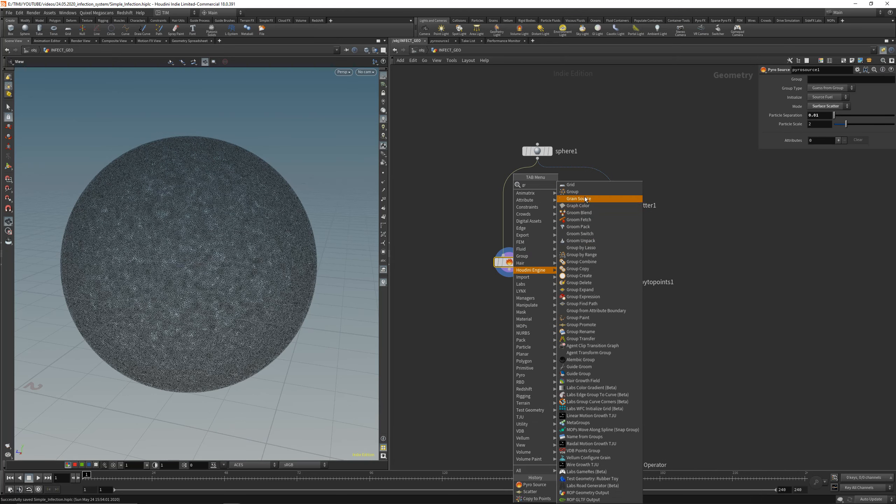
pyautogui.click(584, 192)
pyautogui.click(508, 322)
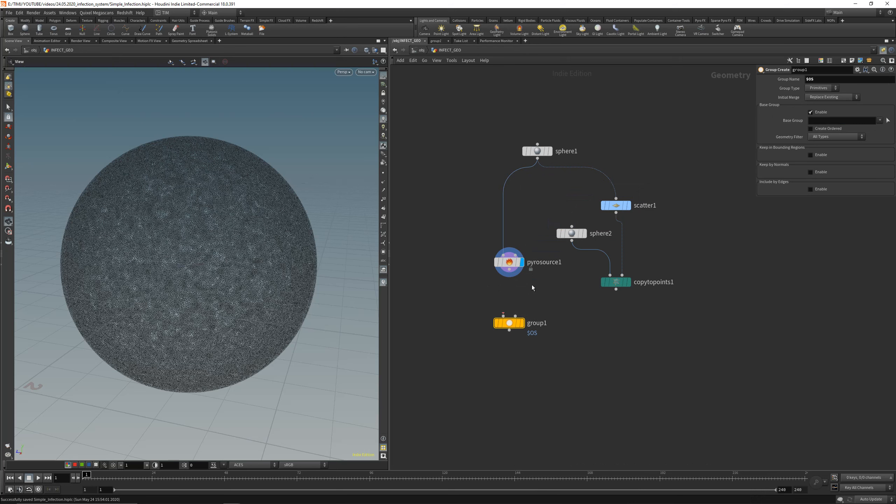
pyautogui.moveTo(509, 270); pyautogui.dragTo(503, 316)
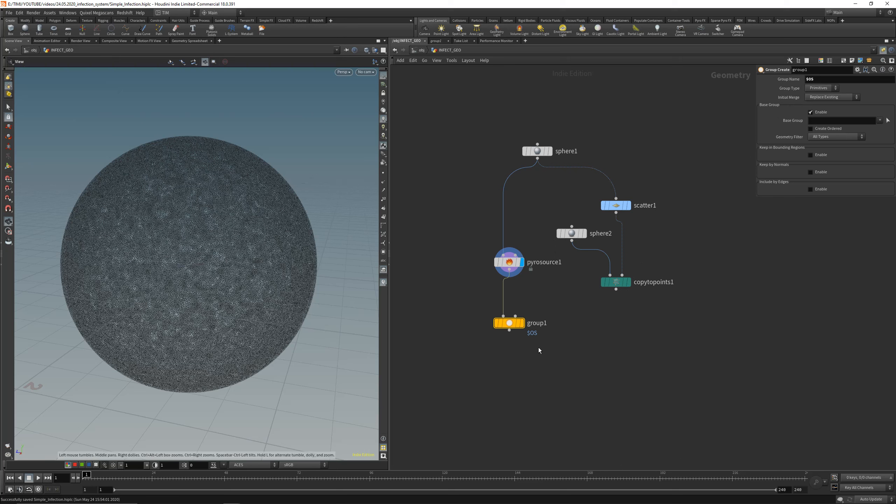
# Rename the group node as grp_start and check the groups listed in its node info.
pyautogui.doubleClick(538, 323)
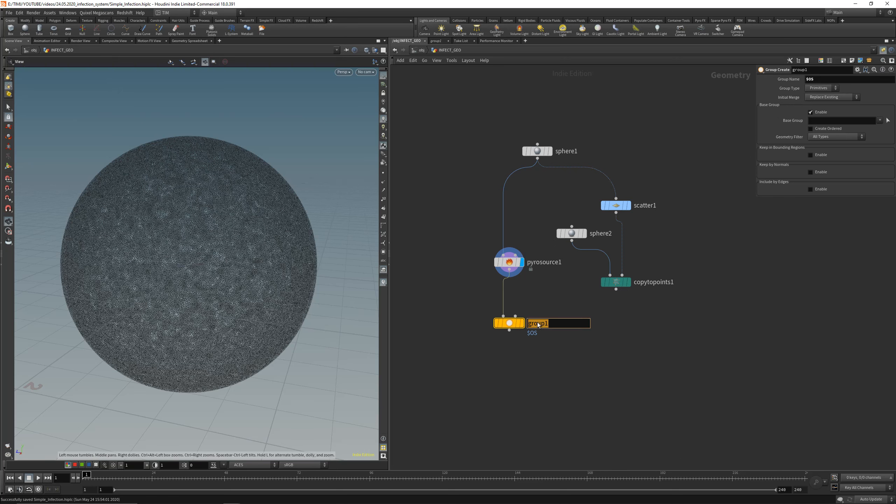
pyautogui.write('grp_start')
pyautogui.press('Return')
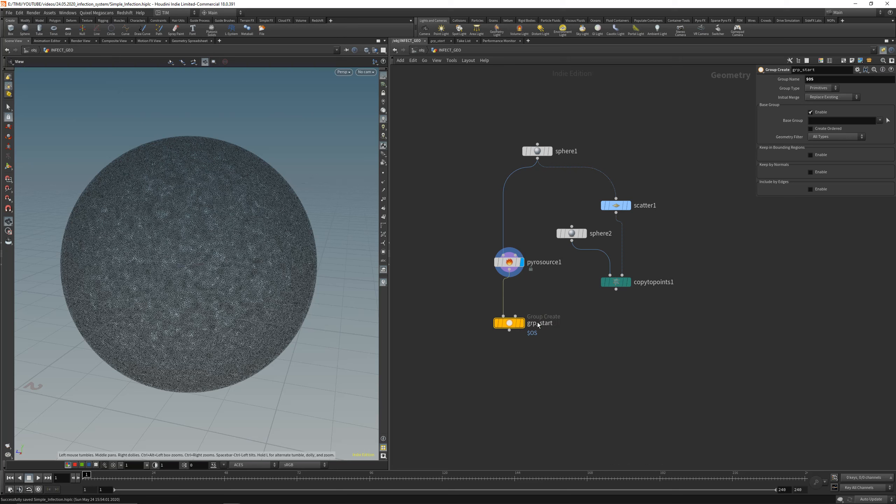
pyautogui.middleClick(511, 322)
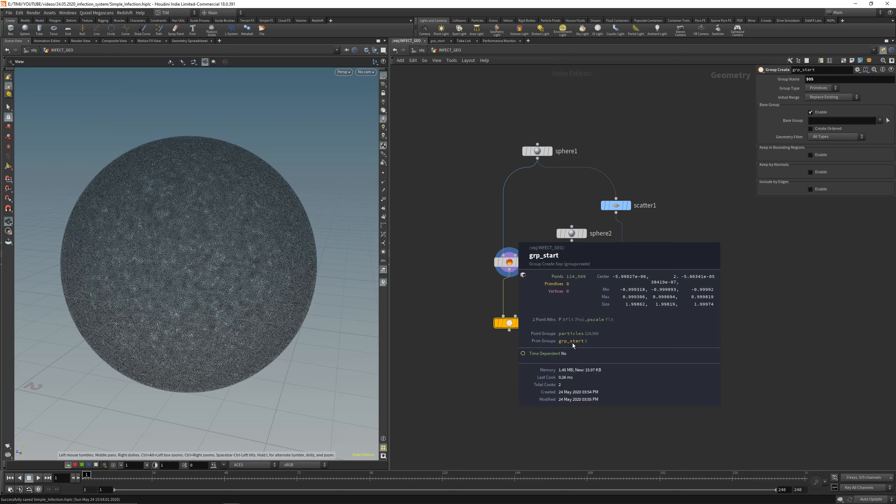
pyautogui.press('h')
# Set the grp_start group type to Points and disable its base group.
pyautogui.click(822, 87)
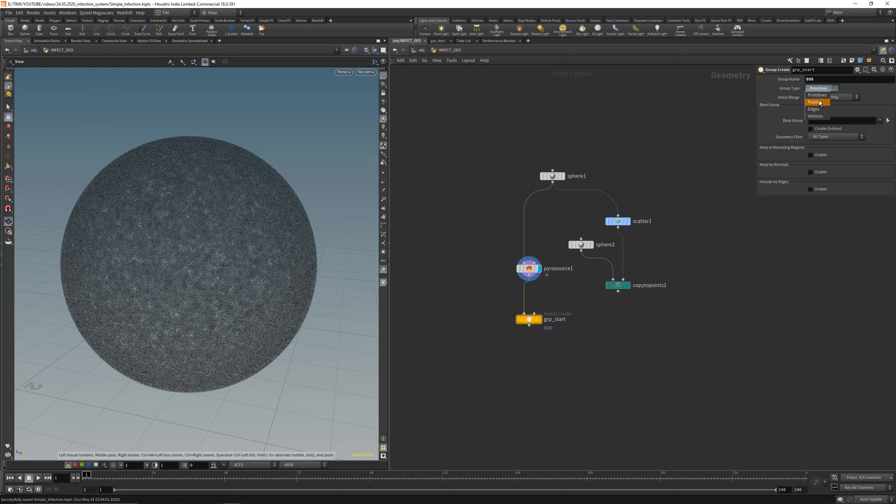
pyautogui.click(819, 102)
pyautogui.click(811, 112)
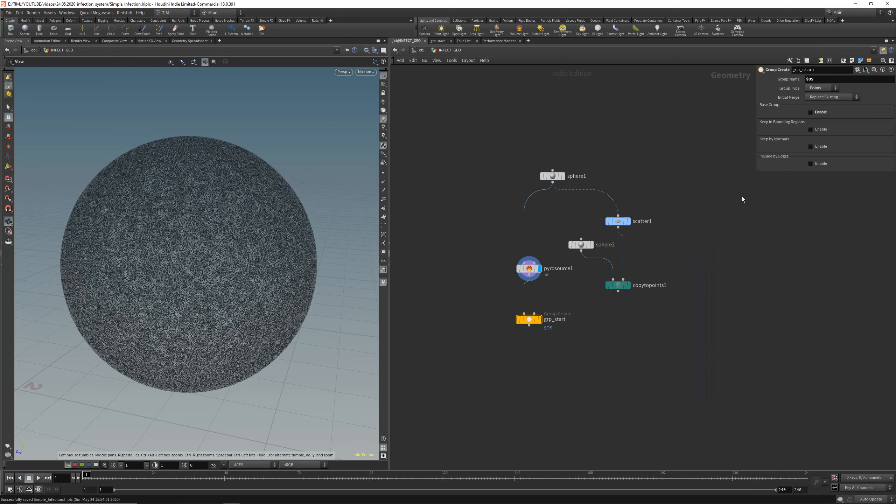
# Enable Keep in Bounding Regions with the Bounding Object type and connect Copy to Points to grp_start's second input.
pyautogui.scroll(1, 744, 199)
pyautogui.click(811, 130)
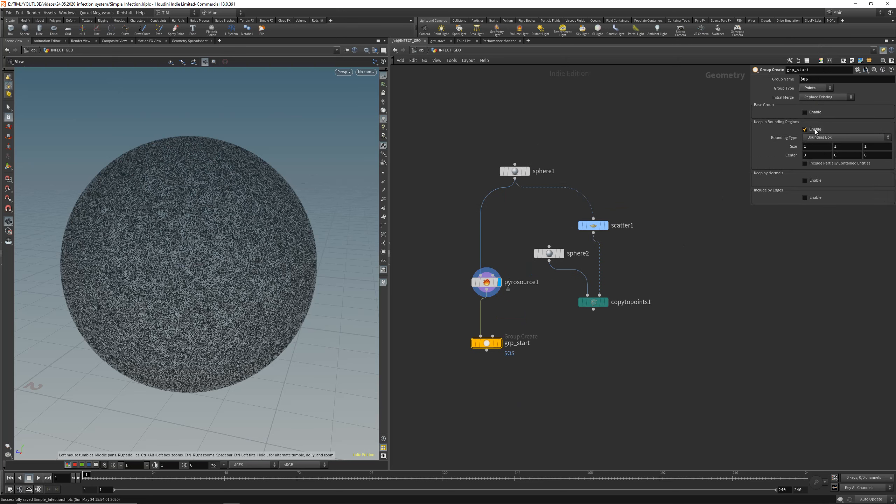
pyautogui.click(820, 137)
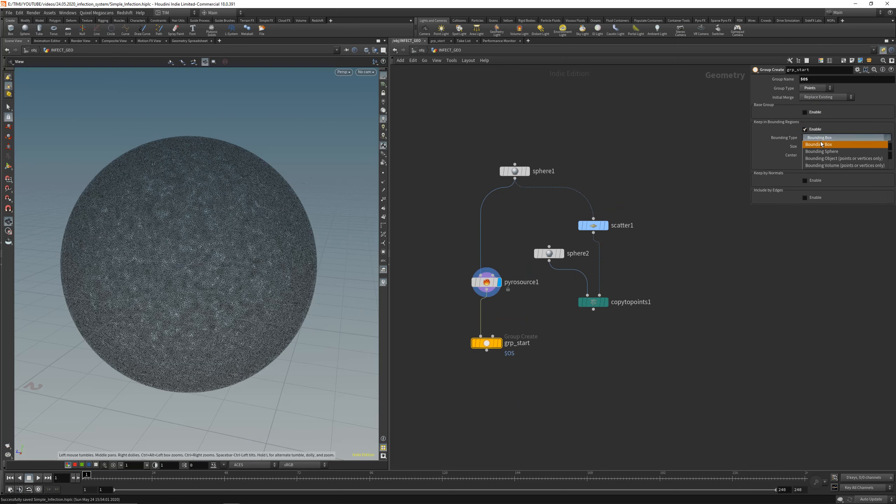
pyautogui.click(823, 162)
pyautogui.click(594, 310)
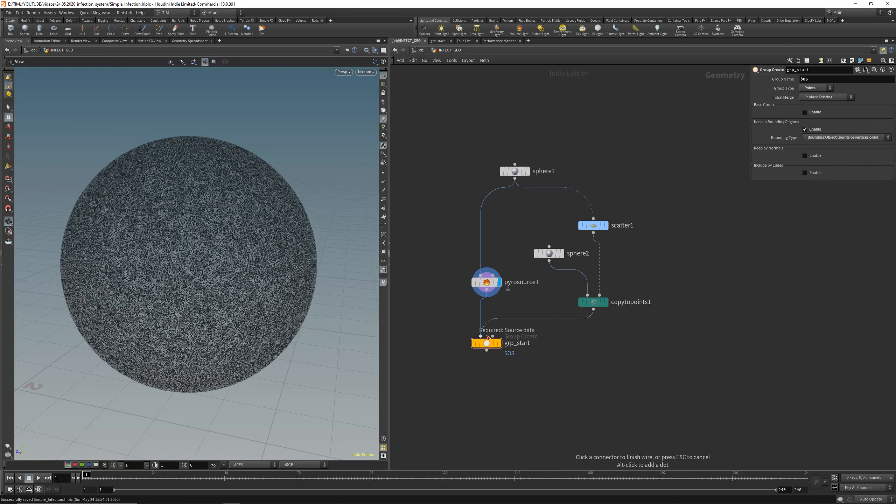
pyautogui.click(492, 337)
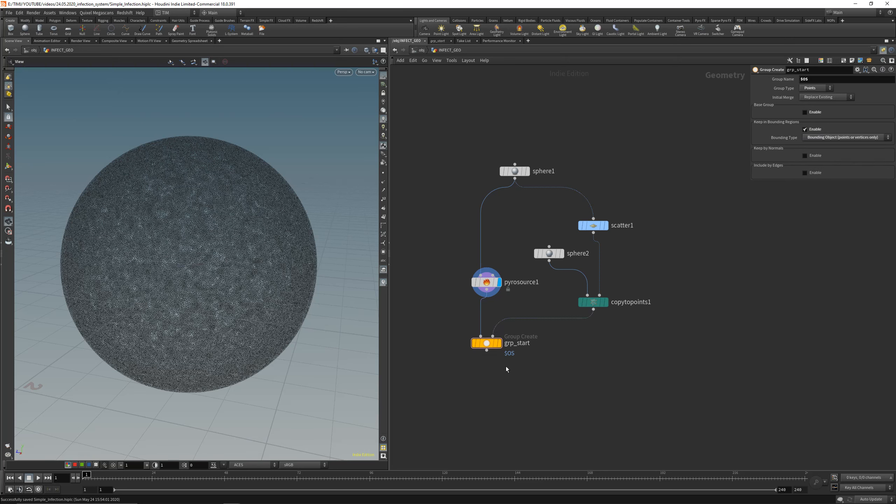
# Display the grp_start node's grouped points in the viewport and save the scene.
pyautogui.click(499, 344)
pyautogui.moveTo(280, 254); pyautogui.dragTo(236, 242)
pyautogui.scroll(3, 216, 224)
pyautogui.hotkey('ctrl', 's')
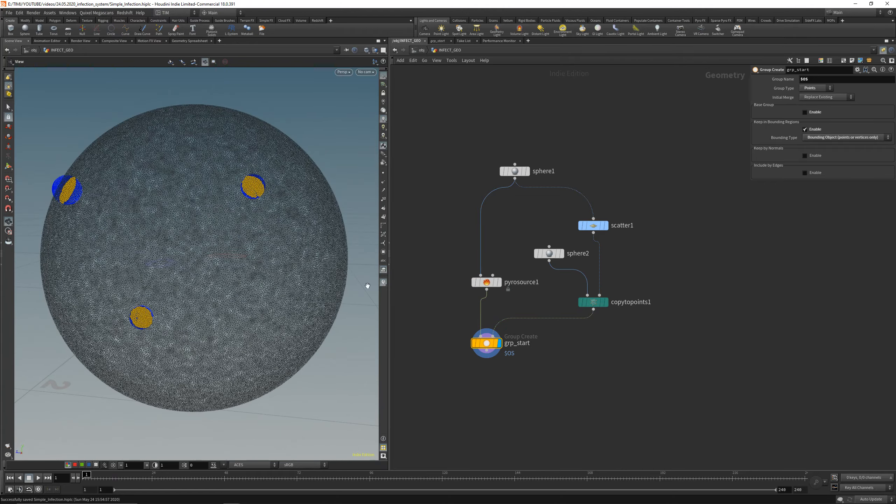
# Set the Scatter node's Global Seed to 3.94, keeping Force Total Count at 3.
pyautogui.click(593, 225)
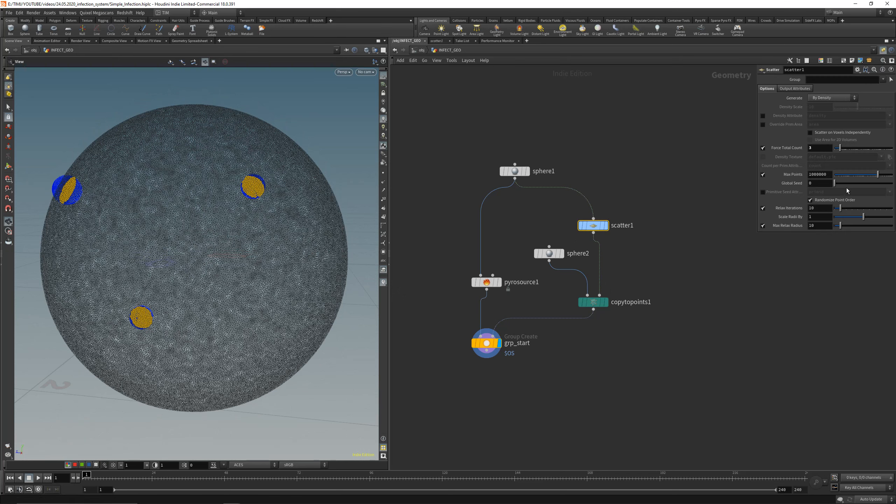
pyautogui.moveTo(847, 184); pyautogui.dragTo(858, 183)
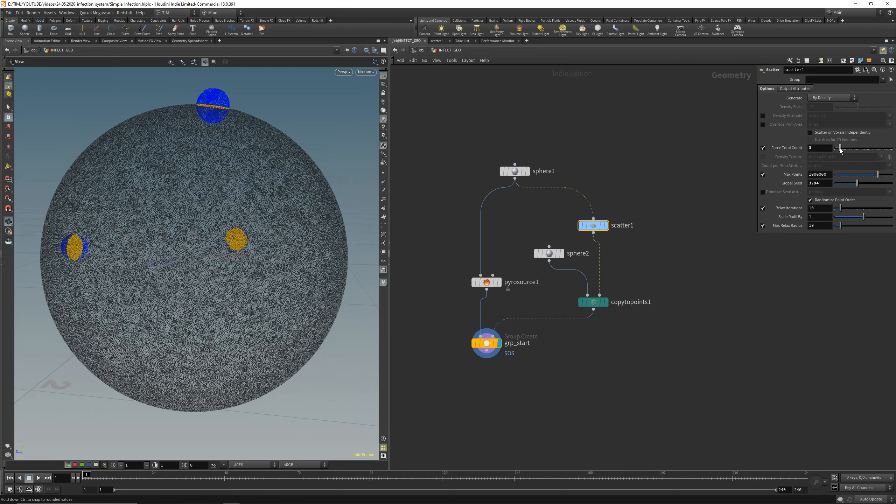
pyautogui.moveTo(840, 148); pyautogui.dragTo(841, 149)
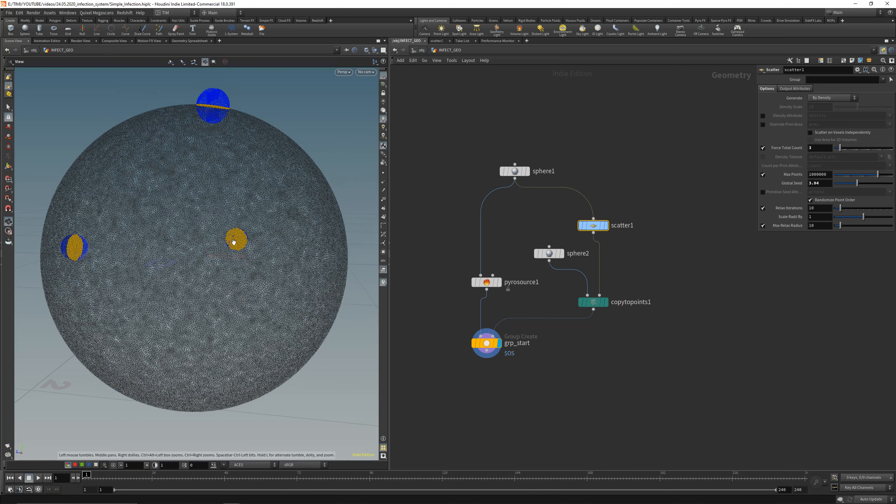
# Add an Attribute Create node below grp_start, wired to its output and displayed.
pyautogui.click(486, 343)
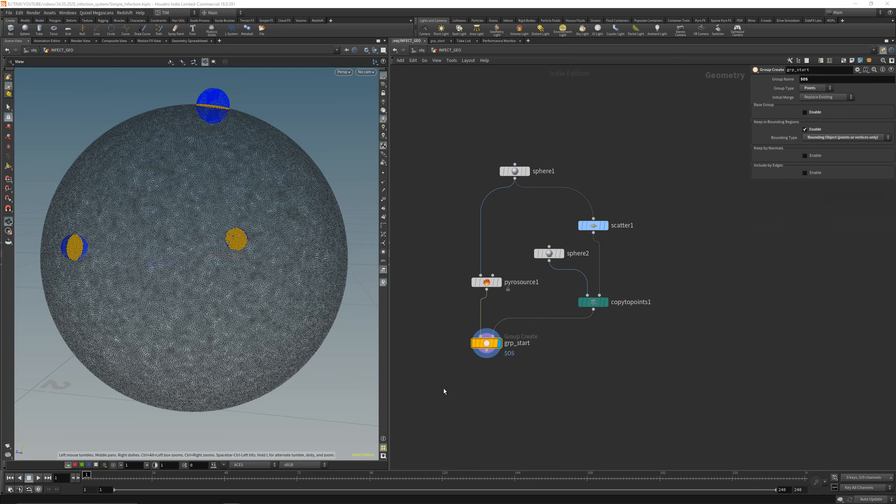
pyautogui.moveTo(445, 384); pyautogui.dragTo(474, 297, button='middle')
pyautogui.press('Tab')
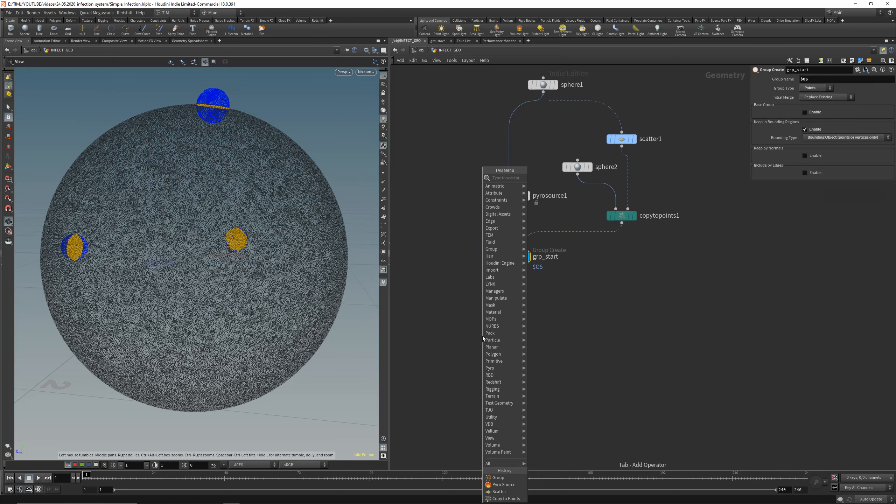
pyautogui.write('acre')
pyautogui.click(544, 181)
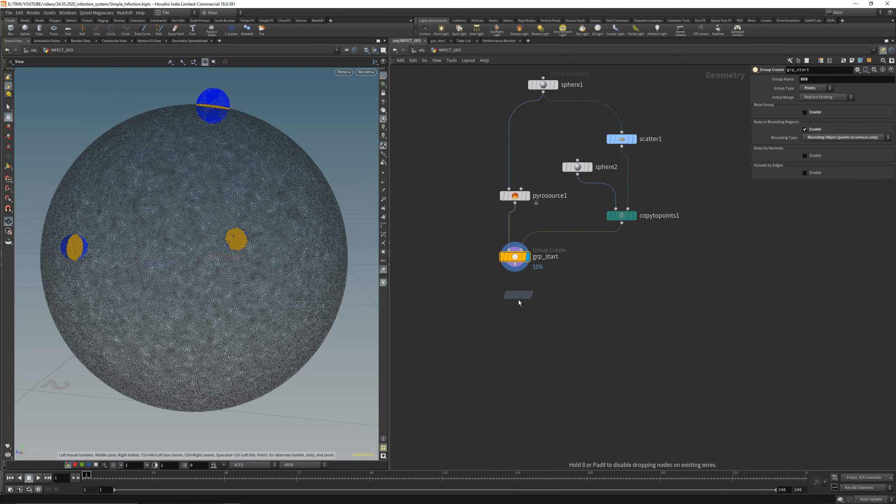
pyautogui.click(515, 314)
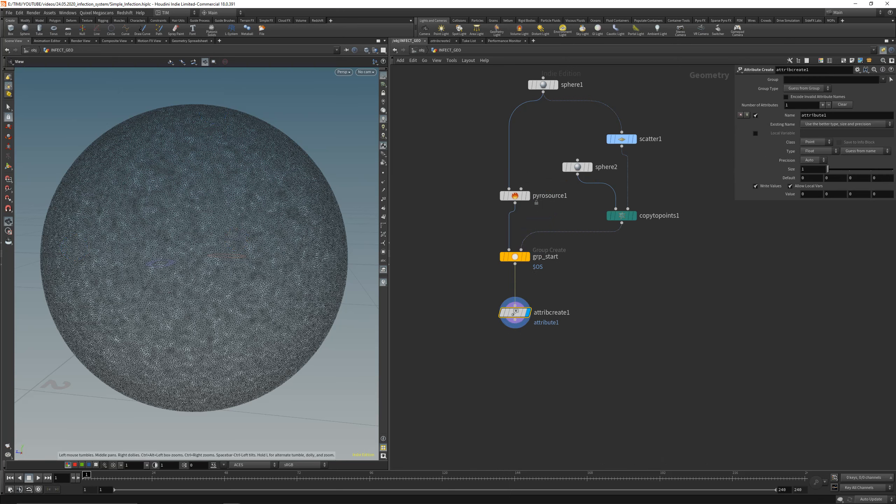
# Name the Attribute Create node's attribute temperature.
pyautogui.doubleClick(815, 115)
pyautogui.write('temprature')
pyautogui.press('Return')
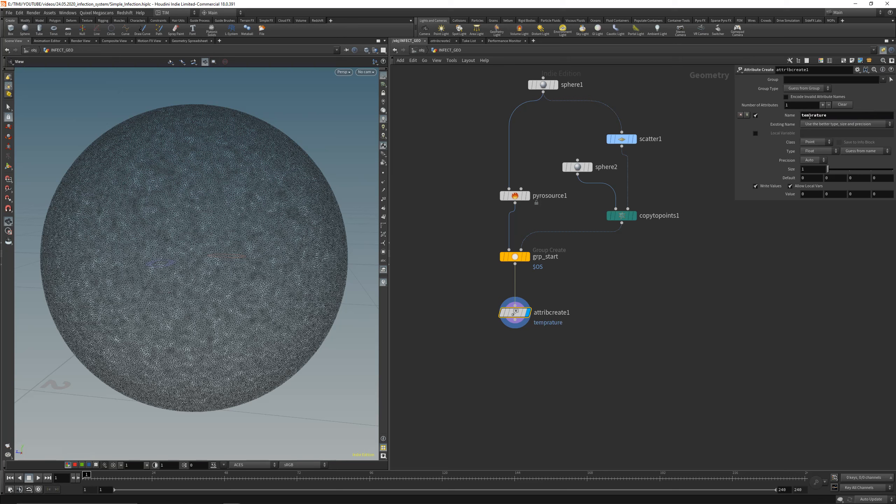
pyautogui.click(814, 115)
pyautogui.press('BackSpace')
pyautogui.write('er')
pyautogui.press('Return')
# Restrict the temperature attribute to the grp_start group and set its first value component to 1.
pyautogui.click(881, 82)
pyautogui.click(874, 90)
pyautogui.click(812, 194)
pyautogui.write('1')
pyautogui.press('Return')
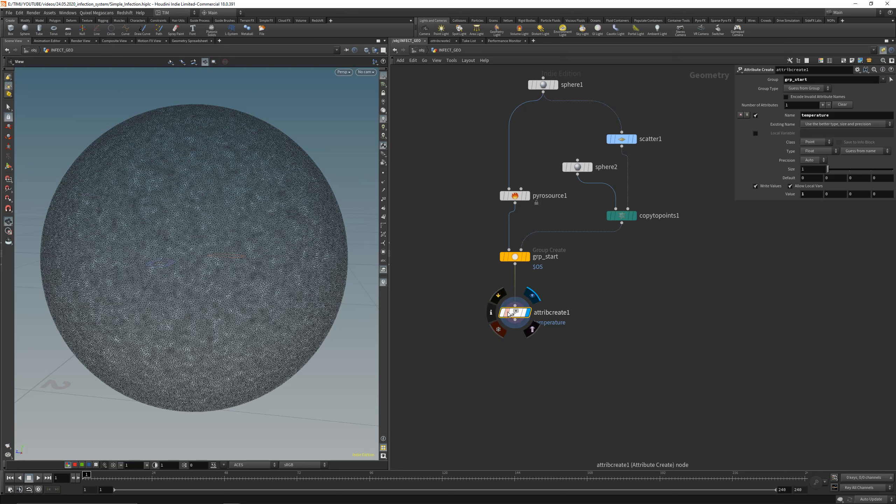
# Turn on viewport visualization of the temperature point attribute from the attribcreate1 node info and inspect the infected patches.
pyautogui.moveTo(501, 315)
pyautogui.click(491, 315)
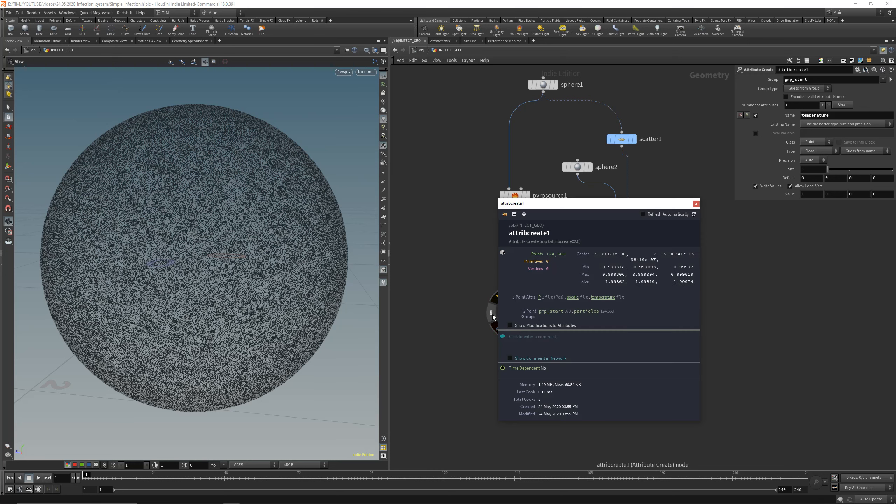
pyautogui.click(596, 298)
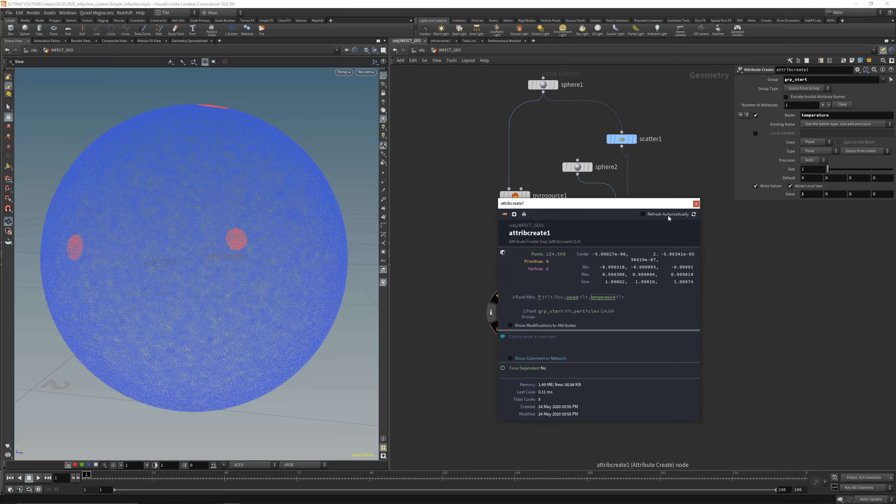
pyautogui.click(697, 204)
pyautogui.moveTo(169, 235); pyautogui.dragTo(204, 281)
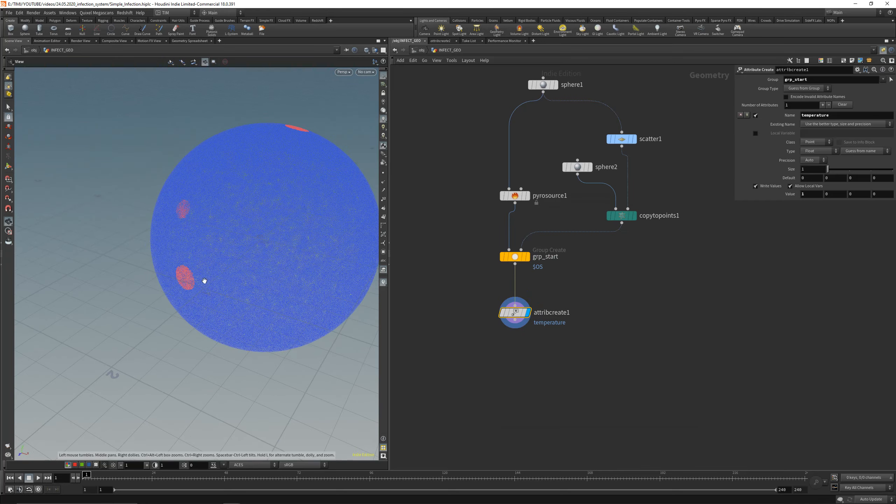
pyautogui.moveTo(203, 281); pyautogui.dragTo(238, 179, button='right')
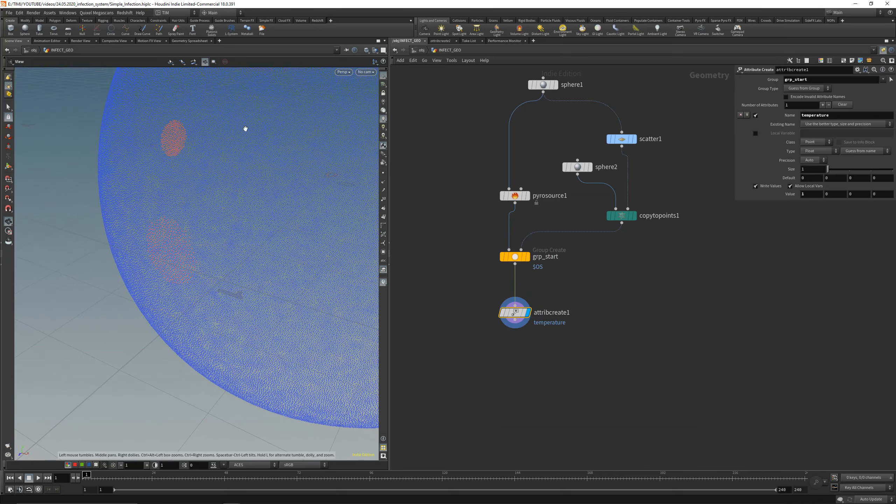
# Check the temperature column in the geometry spreadsheet and return to the scene view of the whole sphere.
pyautogui.click(190, 41)
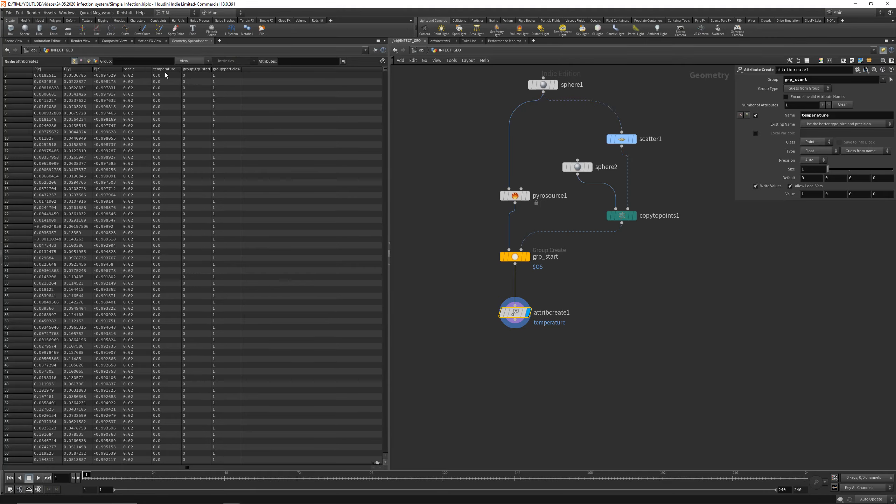
pyautogui.click(165, 70)
pyautogui.click(13, 40)
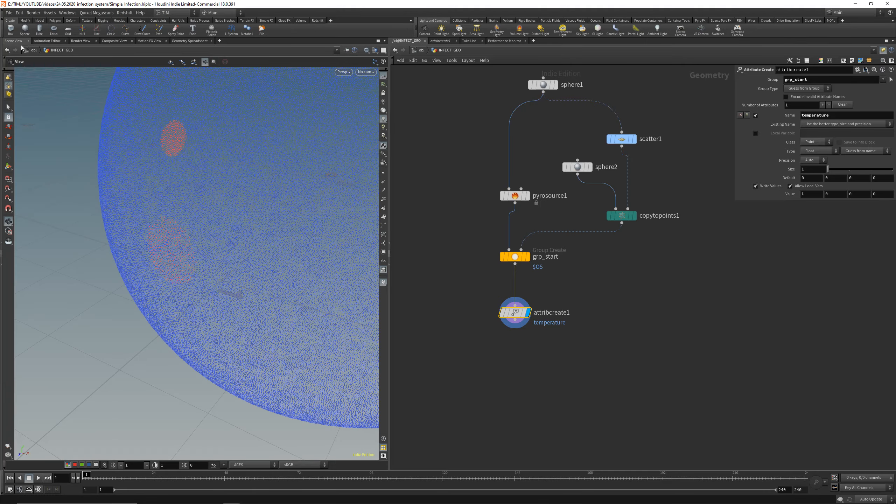
pyautogui.moveTo(229, 189); pyautogui.dragTo(173, 221)
pyautogui.scroll(-6, 173, 222)
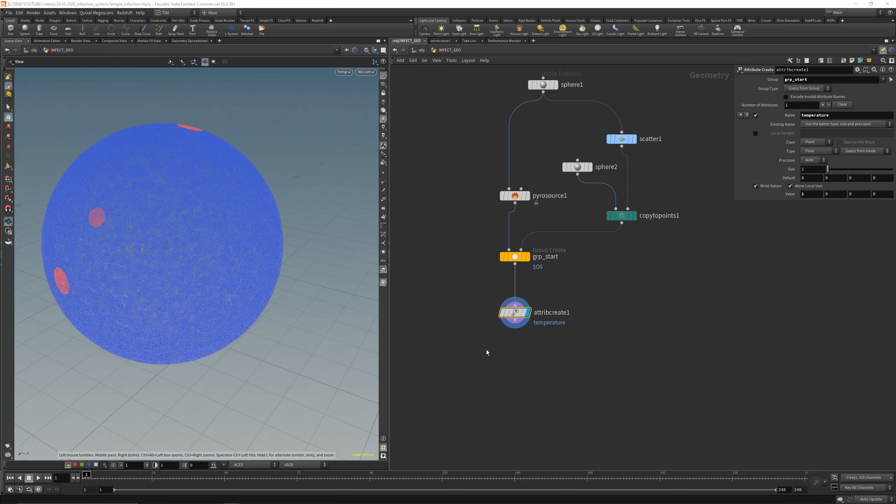
# Add a Pyro Source Spread node below attribcreate1, wired to its output.
pyautogui.click(467, 369)
pyautogui.moveTo(460, 376); pyautogui.dragTo(472, 320, button='middle')
pyautogui.press('Tab')
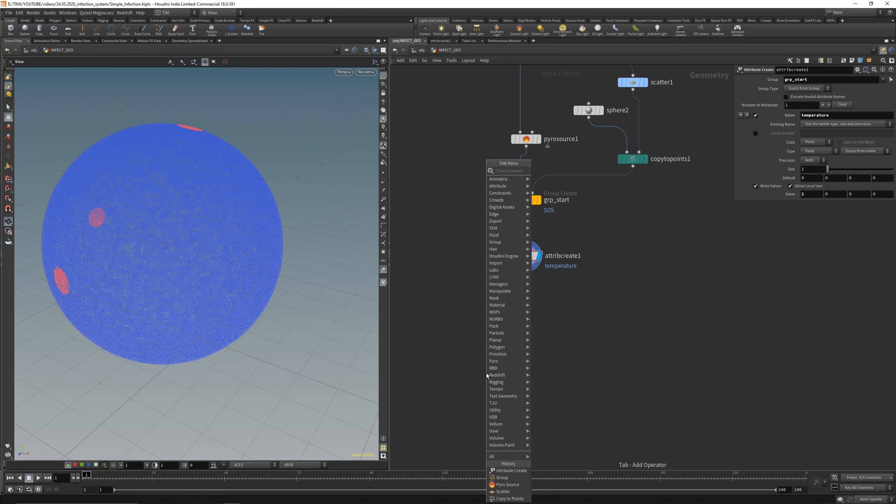
pyautogui.write('ps')
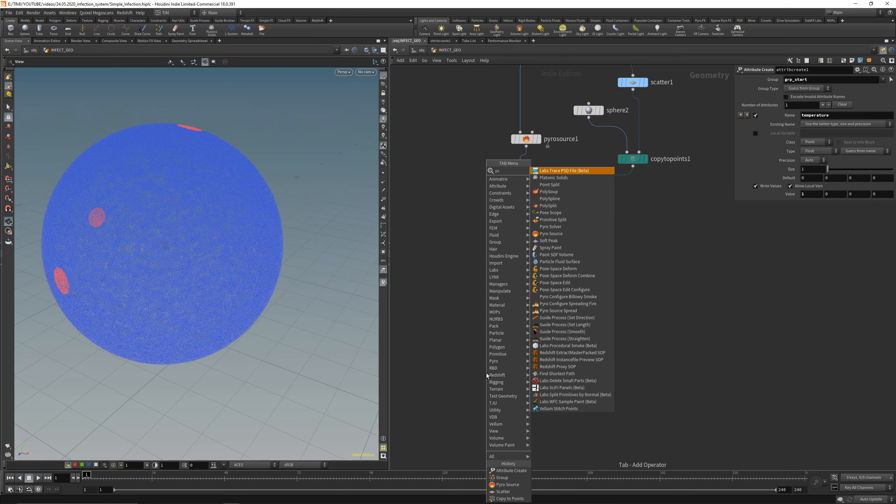
pyautogui.write('s')
pyautogui.press('Return')
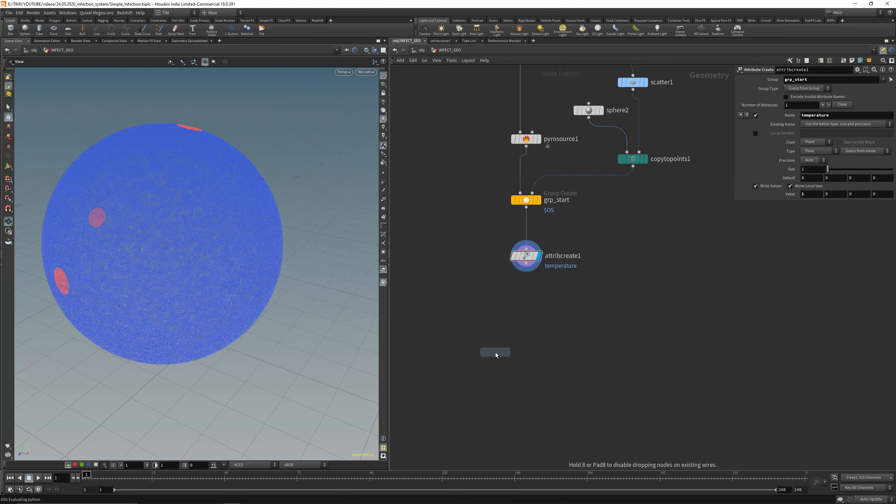
pyautogui.click(522, 318)
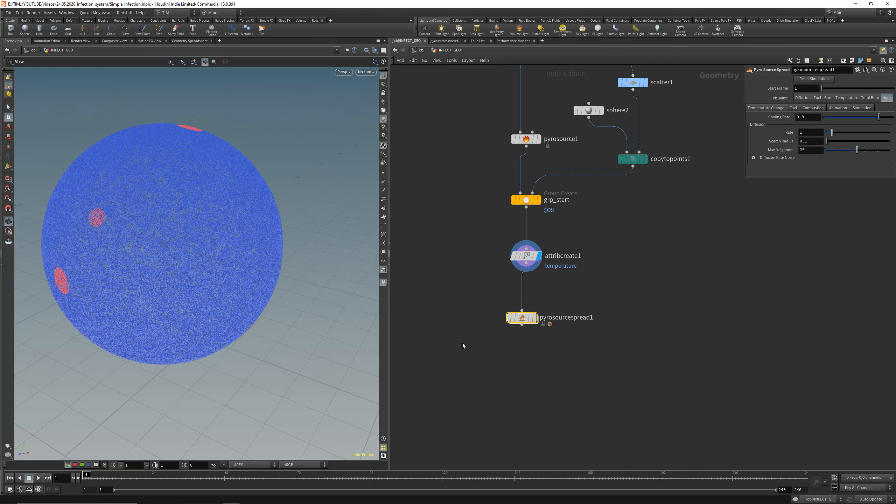
# Display the Pyro Source Spread node, align it under attribcreate1, and save the scene.
pyautogui.click(535, 318)
pyautogui.moveTo(524, 319); pyautogui.dragTo(528, 326)
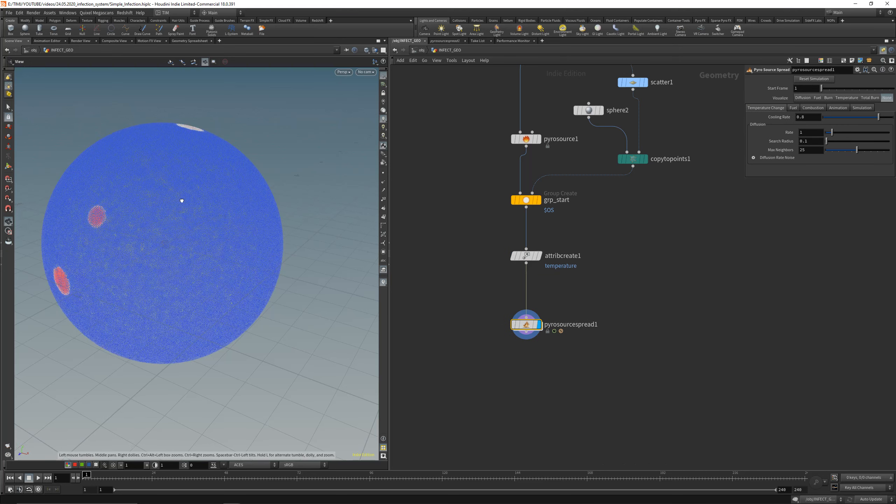
pyautogui.moveTo(182, 200); pyautogui.dragTo(216, 240)
pyautogui.moveTo(216, 240); pyautogui.dragTo(250, 198, button='right')
pyautogui.moveTo(251, 198); pyautogui.dragTo(208, 265)
pyautogui.moveTo(207, 265); pyautogui.dragTo(147, 262, button='middle')
pyautogui.moveTo(146, 262); pyautogui.dragTo(157, 252)
pyautogui.moveTo(158, 252); pyautogui.dragTo(194, 283, button='middle')
pyautogui.hotkey('ctrl', 's')
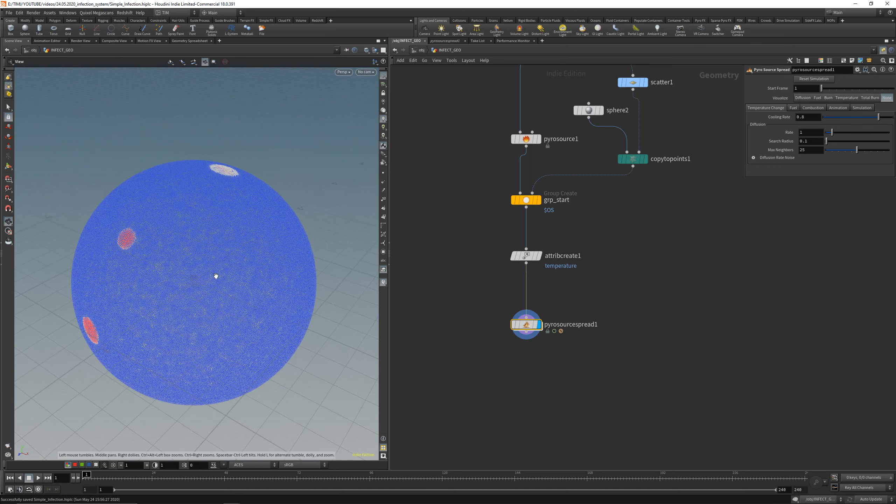
# Visualize Diffusion on the Pyro Source Spread node and set the Diffusion Rate Noise Element Size to 0.125.
pyautogui.click(812, 98)
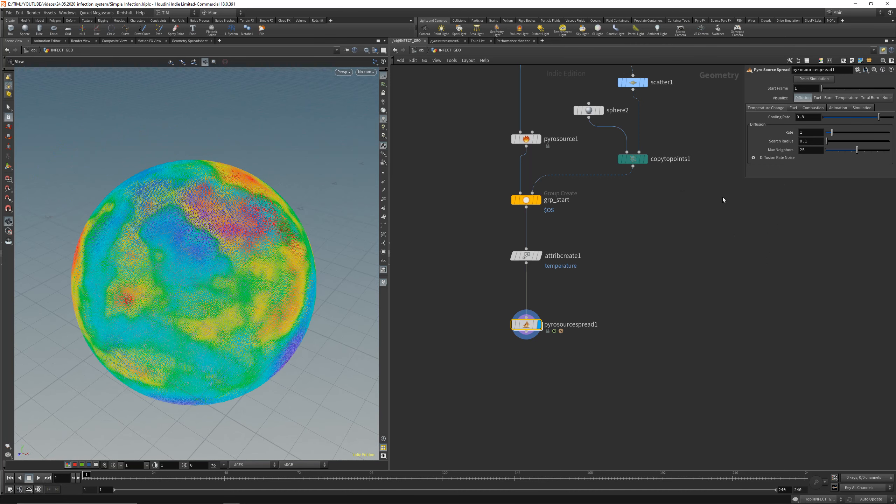
pyautogui.click(754, 157)
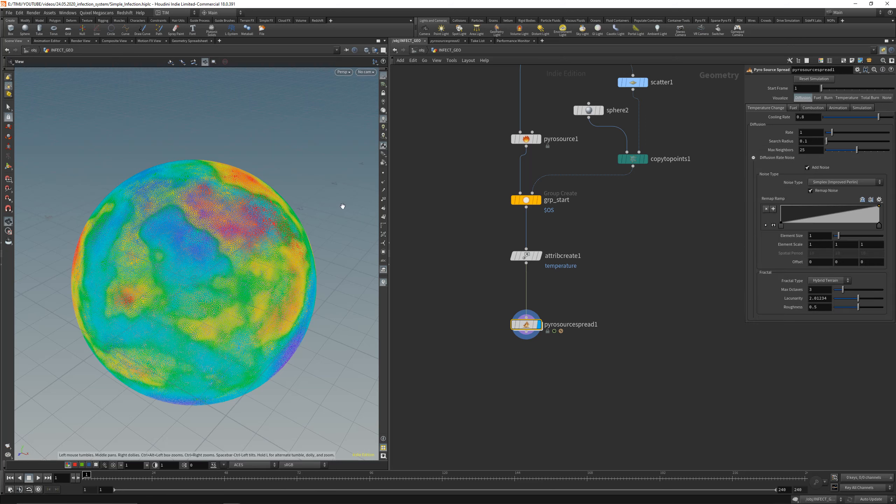
pyautogui.scroll(1, 343, 206)
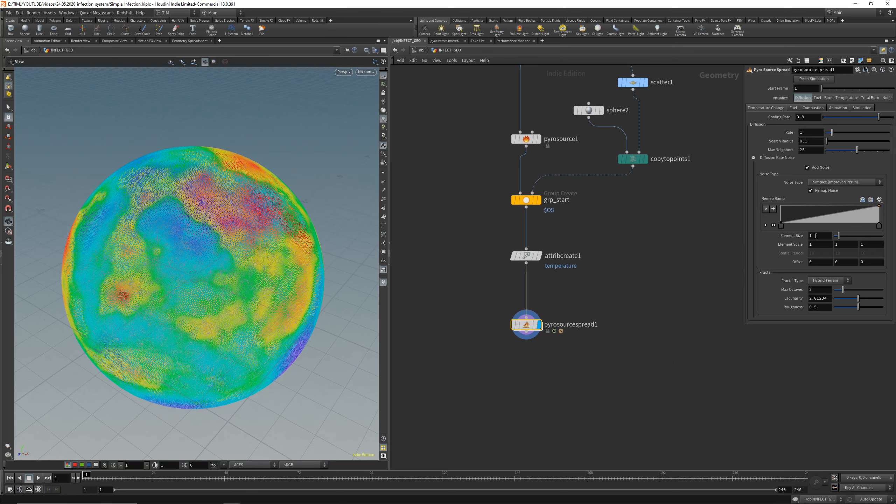
pyautogui.click(815, 235)
pyautogui.write('0.125')
pyautogui.press('Return')
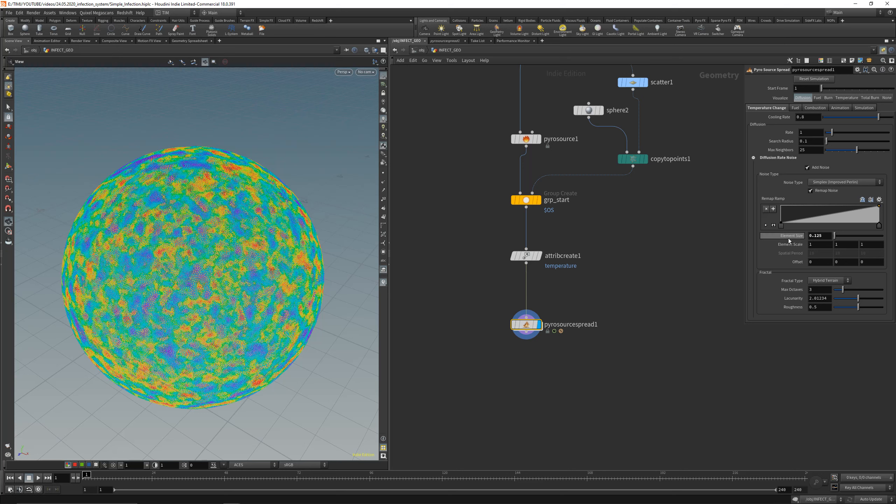
# Change the diffusion Noise Type to Manhattan Worley (cellular) F1 and save the scene.
pyautogui.click(839, 182)
pyautogui.click(839, 218)
pyautogui.click(846, 183)
pyautogui.click(850, 253)
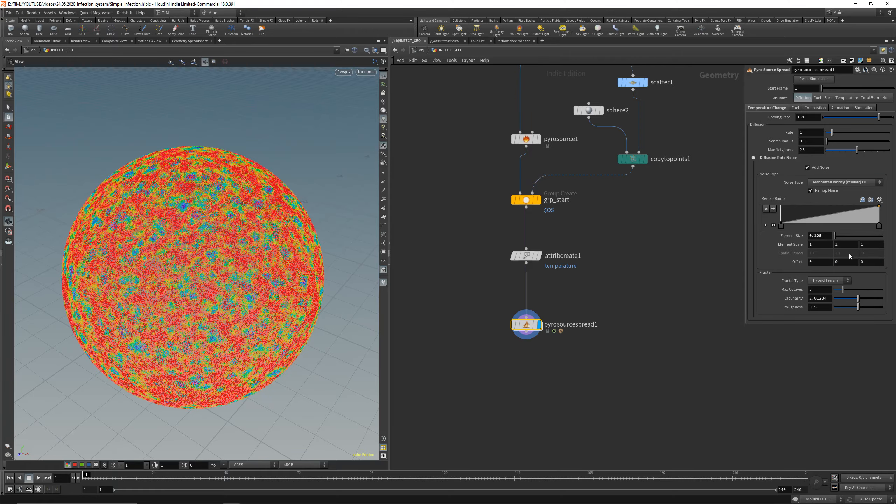
pyautogui.moveTo(208, 240)
pyautogui.mouseDown()
pyautogui.moveTo(183, 243)
pyautogui.moveTo(194, 232)
pyautogui.moveTo(211, 248)
pyautogui.mouseUp()
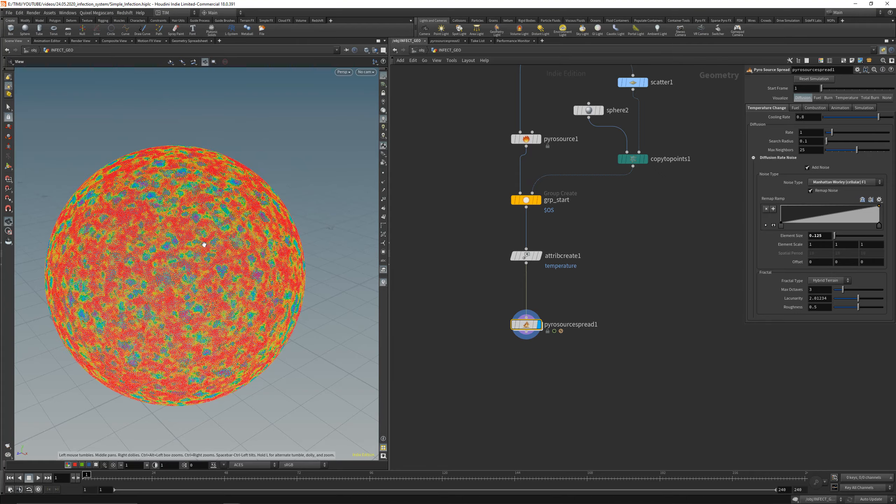
pyautogui.moveTo(207, 255); pyautogui.dragTo(248, 268)
pyautogui.hotkey('ctrl', 's')
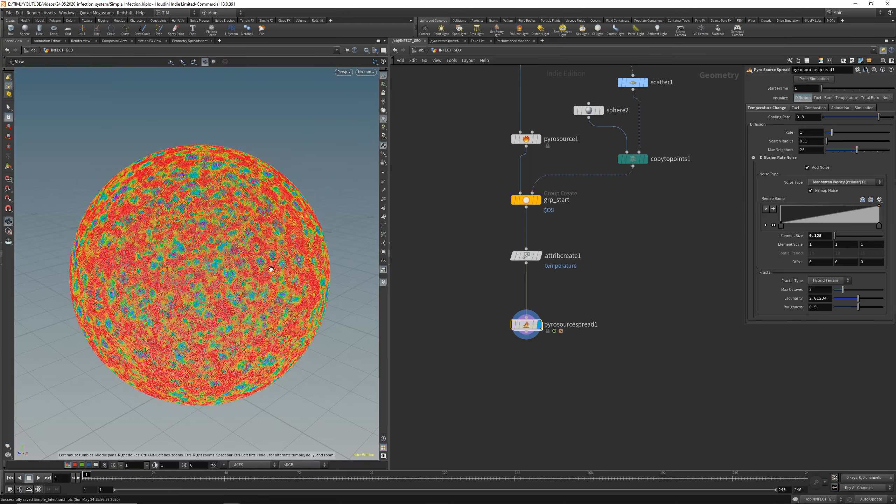
# Switch the Pyro Source Spread visualization to Fuel and set the Cooling Rate to 0.4.
pyautogui.click(815, 101)
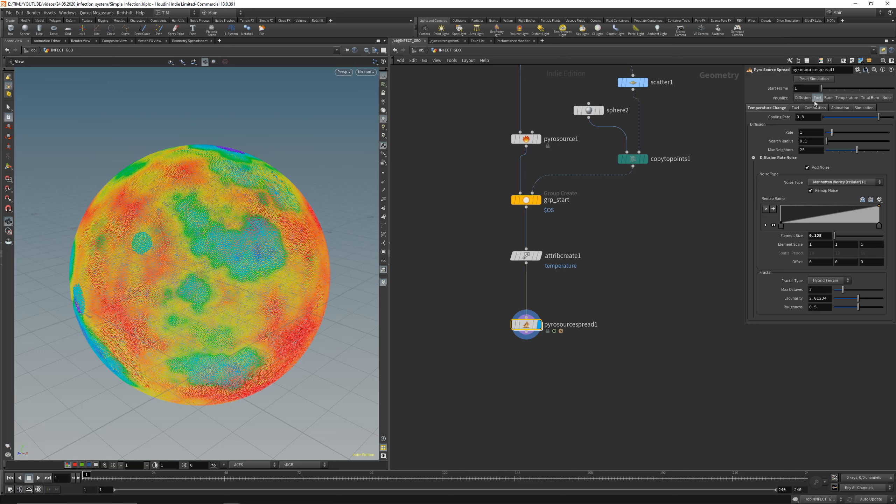
pyautogui.click(808, 118)
pyautogui.write('0')
pyautogui.press('Return')
# Turn off the fuel visualizer in the viewport and visualize Burn on the Pyro Source Spread node instead.
pyautogui.click(384, 283)
pyautogui.click(387, 275)
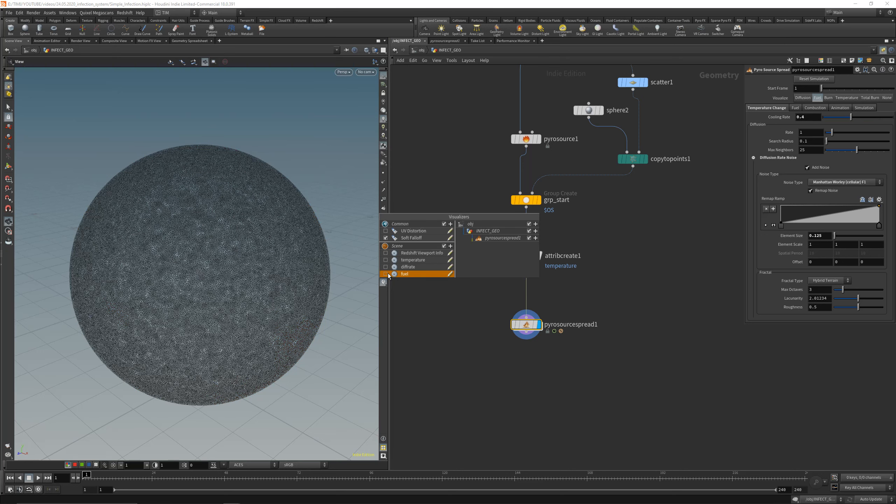
pyautogui.click(828, 98)
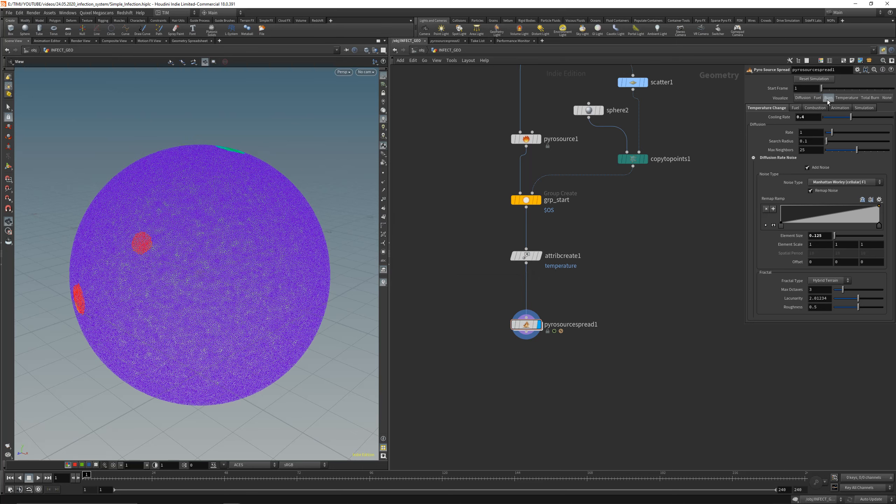
pyautogui.moveTo(351, 220); pyautogui.dragTo(249, 194)
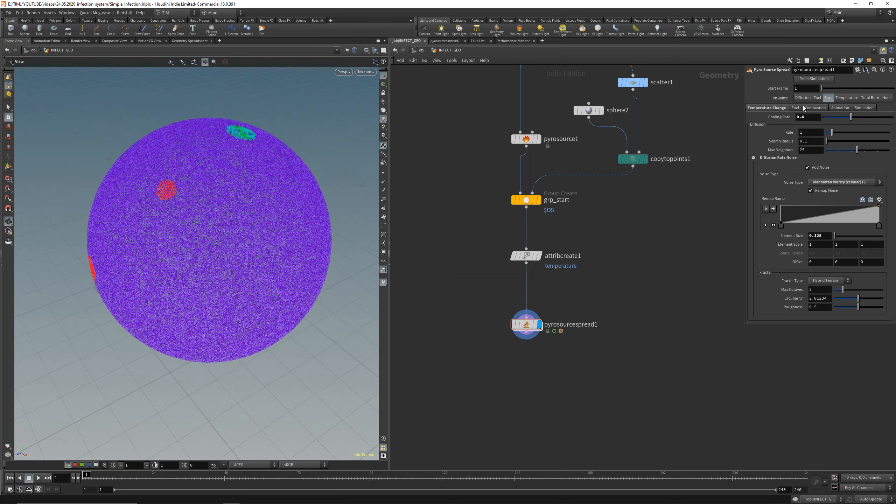
pyautogui.click(802, 108)
pyautogui.click(811, 110)
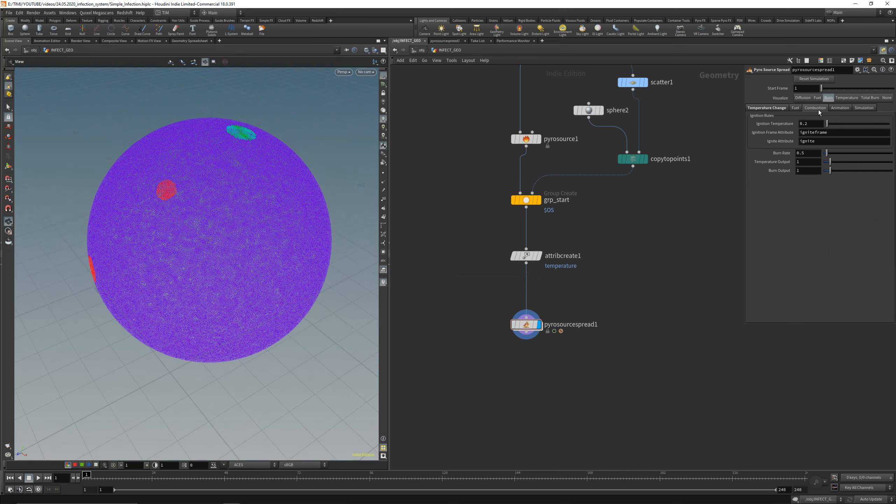
pyautogui.click(837, 108)
pyautogui.click(863, 109)
pyautogui.click(766, 109)
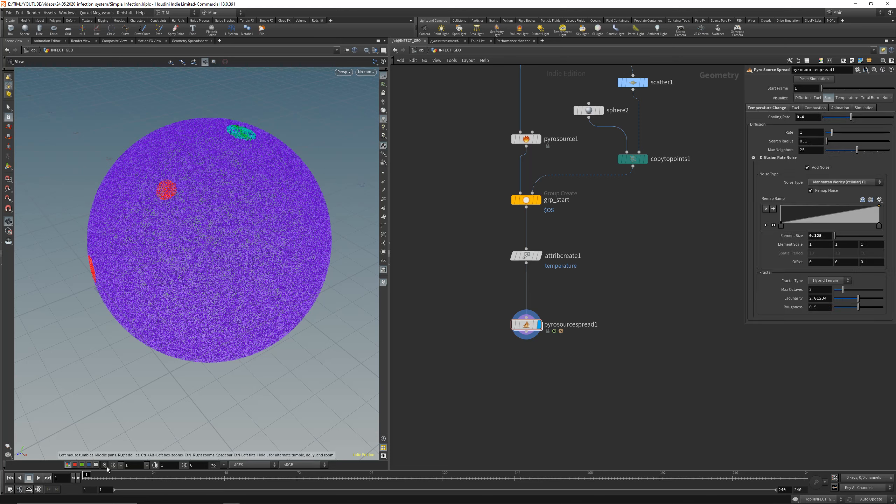
# Play the burn spread simulation in the viewport, and stop it at frame 11.
pyautogui.click(39, 477)
pyautogui.moveTo(236, 300); pyautogui.dragTo(267, 243)
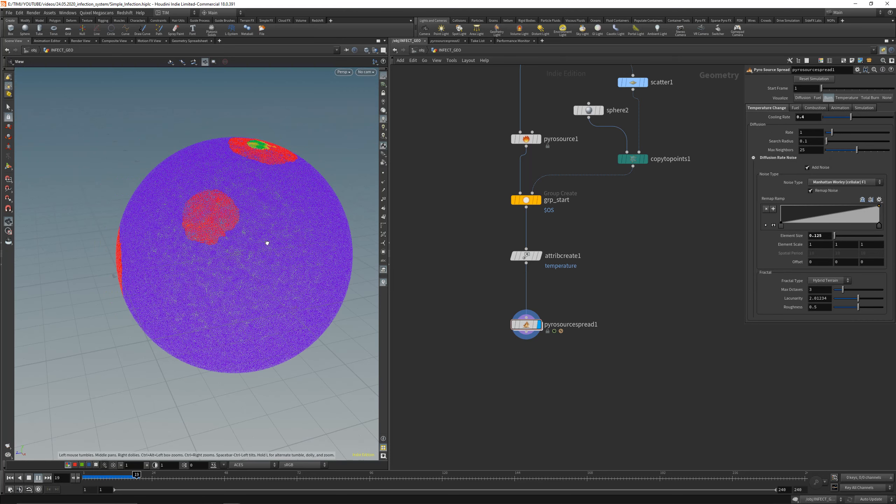
pyautogui.click(113, 477)
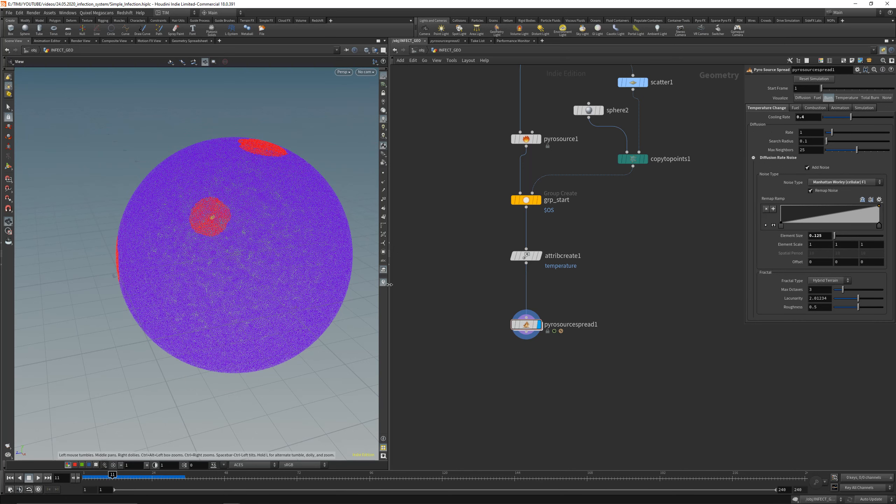
# Change the colour ramp of the burn visualizer to the Grayscale preset.
pyautogui.rightClick(385, 283)
pyautogui.click(447, 274)
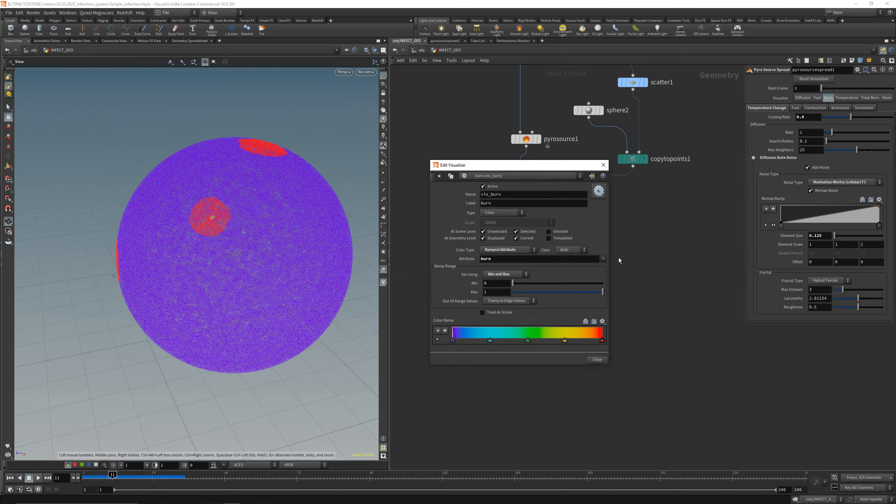
pyautogui.click(603, 321)
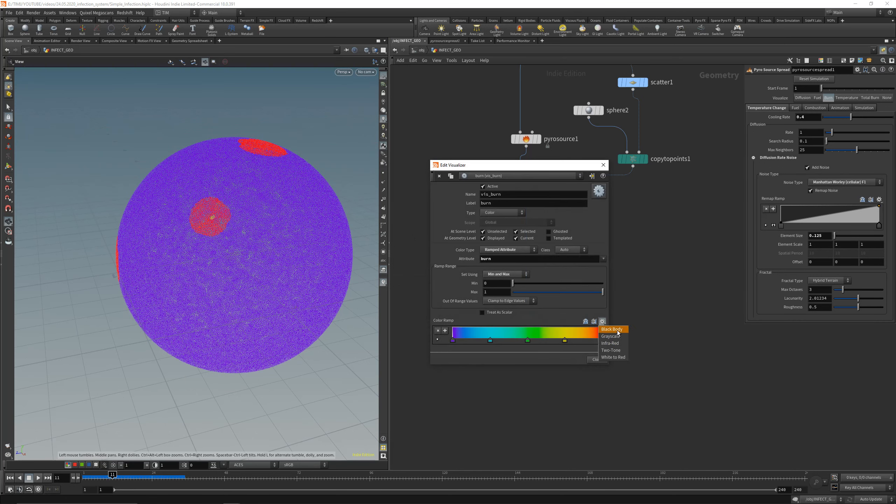
pyautogui.click(614, 336)
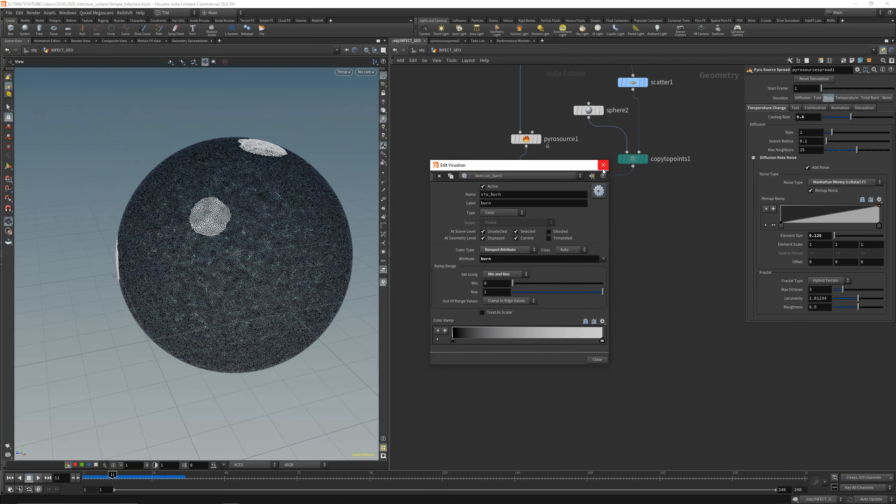
pyautogui.click(604, 165)
# Play the grayscale burn spread while viewing the sphere from several sides, and stop at frame 65.
pyautogui.moveTo(247, 229)
pyautogui.mouseDown()
pyautogui.moveTo(198, 221)
pyautogui.moveTo(106, 318)
pyautogui.mouseUp()
pyautogui.click(38, 478)
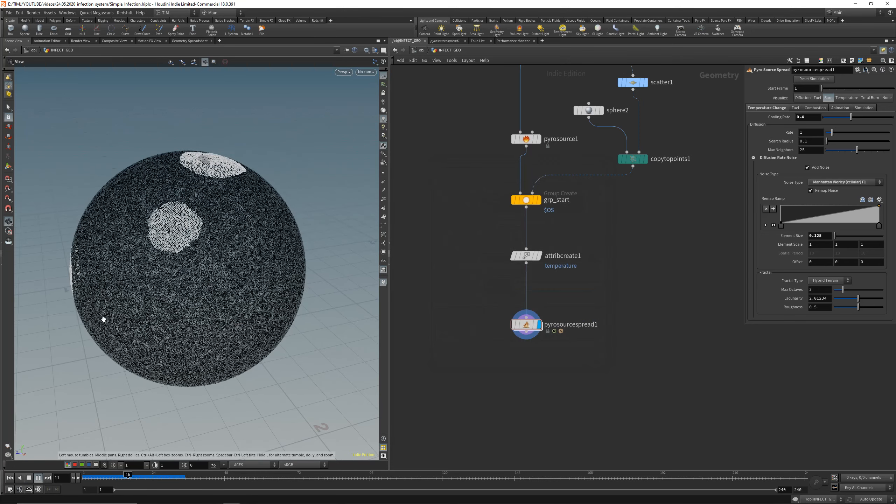
pyautogui.moveTo(234, 264); pyautogui.dragTo(110, 268)
pyautogui.moveTo(109, 268); pyautogui.dragTo(138, 277, button='middle')
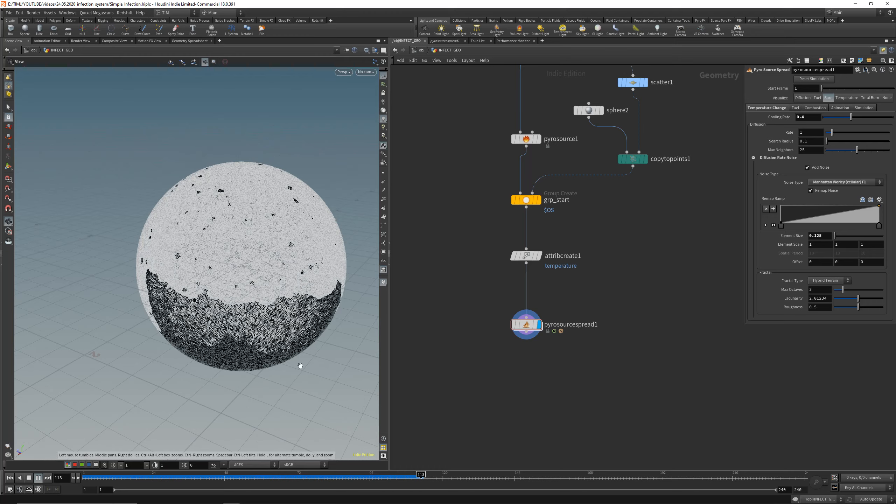
pyautogui.click(276, 477)
pyautogui.moveTo(243, 282); pyautogui.dragTo(315, 304)
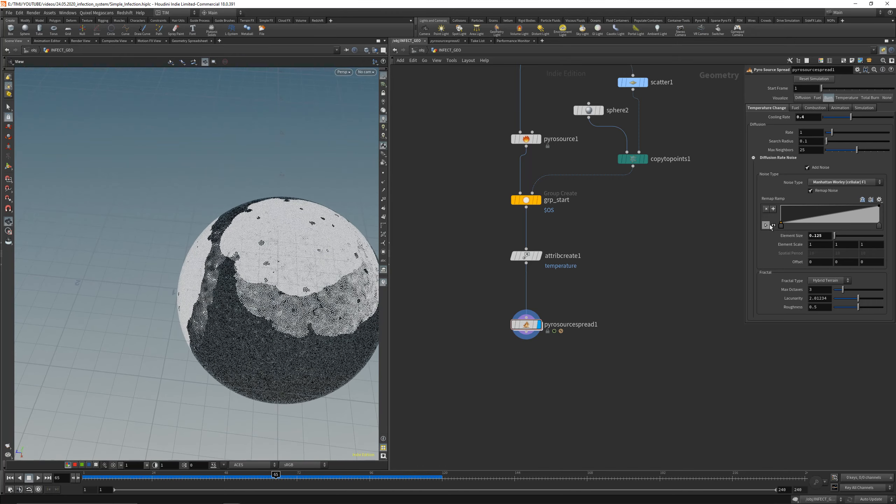
# Set the first point of the diffusion noise's Remap Ramp to a value of 0.125 and return the timeline to frame 1.
pyautogui.click(768, 225)
pyautogui.click(766, 276)
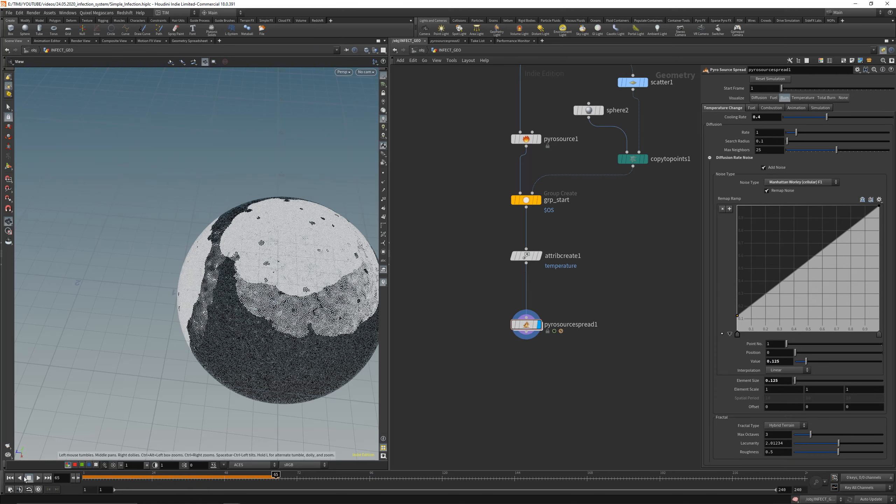
pyautogui.click(10, 477)
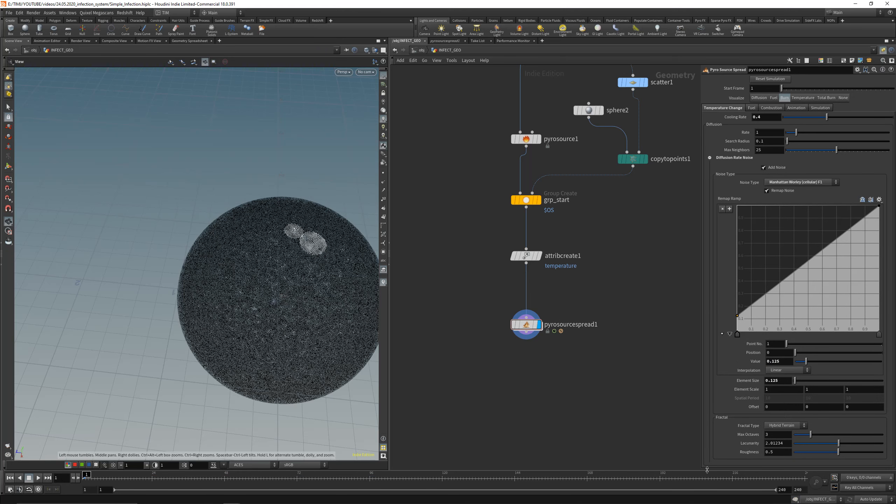
pyautogui.moveTo(707, 470); pyautogui.dragTo(712, 391)
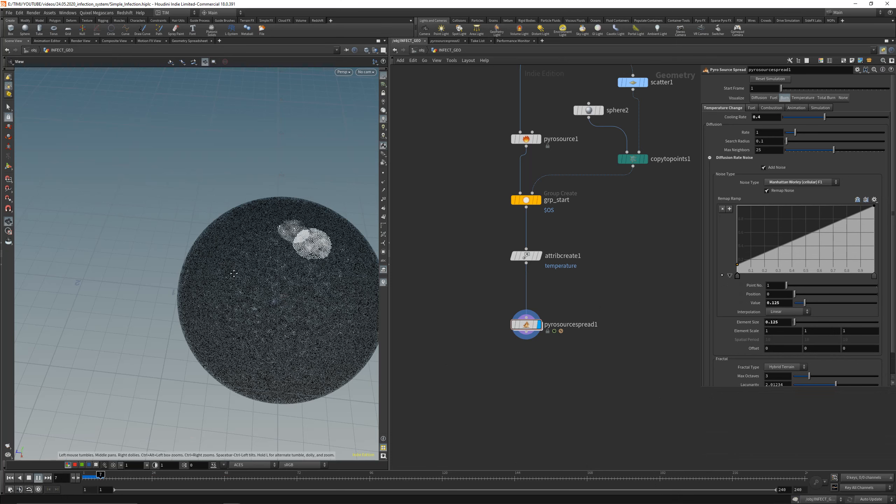
# Play the spread with the adjusted noise ramp around the sphere, and scrub to frame 81.
pyautogui.moveTo(291, 278); pyautogui.dragTo(217, 271, button='middle')
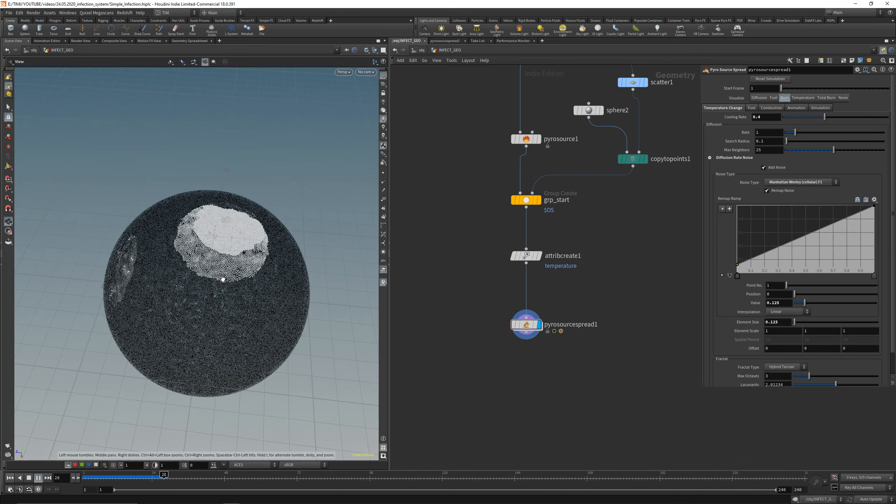
pyautogui.moveTo(222, 279)
pyautogui.mouseDown()
pyautogui.moveTo(167, 258)
pyautogui.moveTo(195, 282)
pyautogui.moveTo(263, 260)
pyautogui.moveTo(214, 232)
pyautogui.moveTo(209, 262)
pyautogui.moveTo(219, 276)
pyautogui.moveTo(223, 263)
pyautogui.mouseUp()
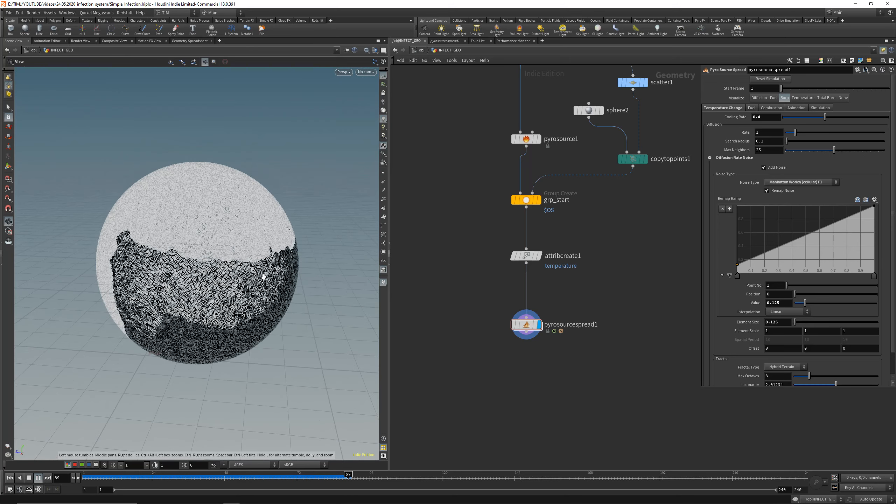
pyautogui.moveTo(266, 478); pyautogui.dragTo(324, 473)
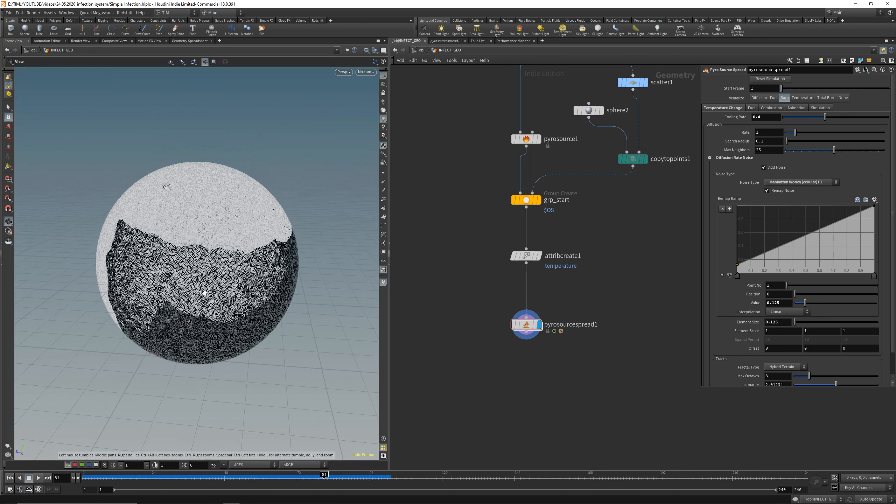
# Add a polygon sphere beside pyrosourcespread1, display it, and set its Frequency to 125.
pyautogui.scroll(-3, 457, 247)
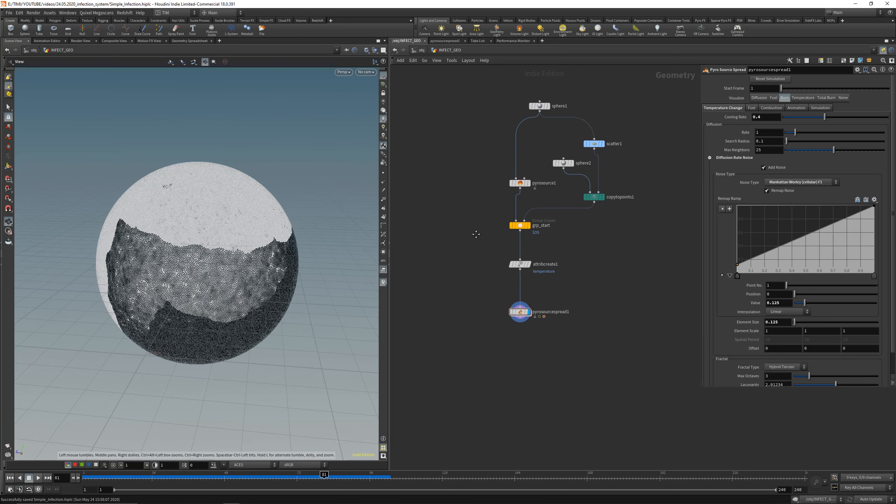
pyautogui.click(441, 332)
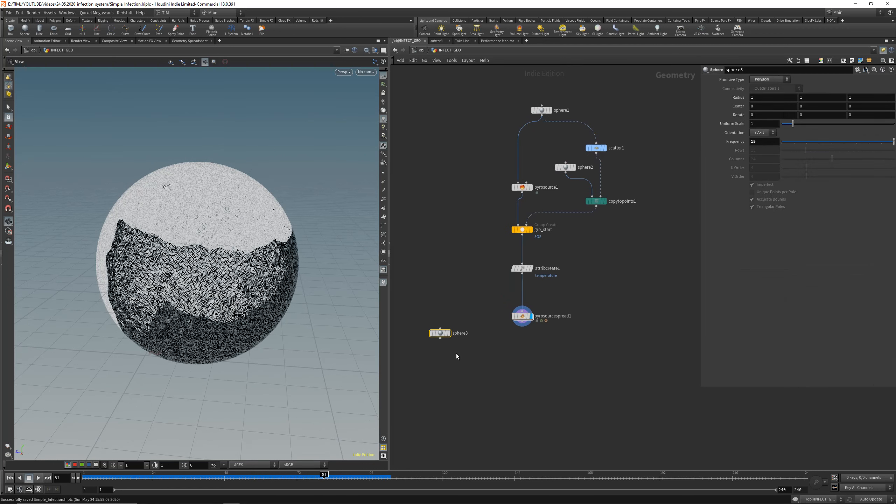
pyautogui.scroll(3, 457, 354)
pyautogui.click(445, 318)
pyautogui.moveTo(431, 319); pyautogui.dragTo(438, 290)
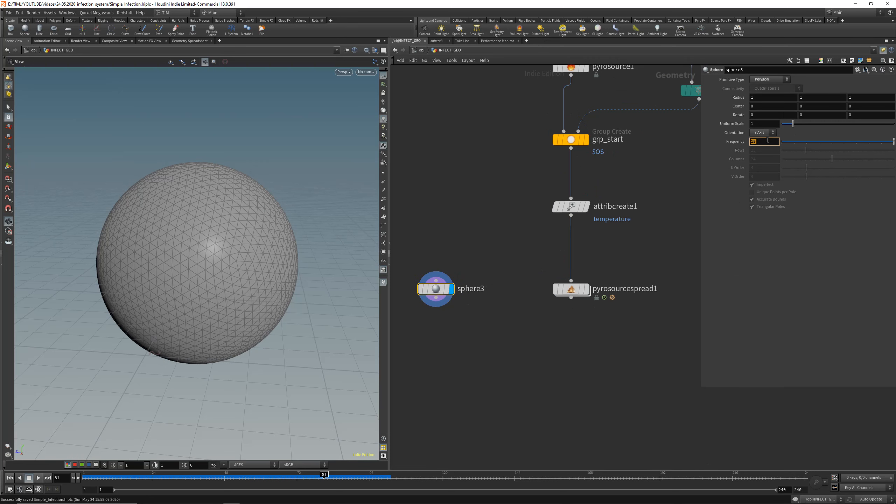
pyautogui.press('Return')
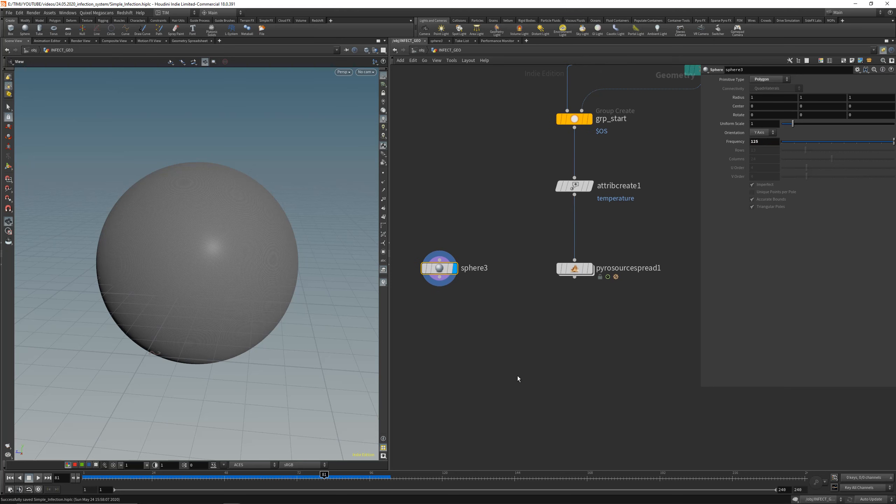
# Add an Attribute Transfer node with sphere3 as first input and pyrosourcespread1 as second input, and display it.
pyautogui.press('Tab')
pyautogui.write('atra')
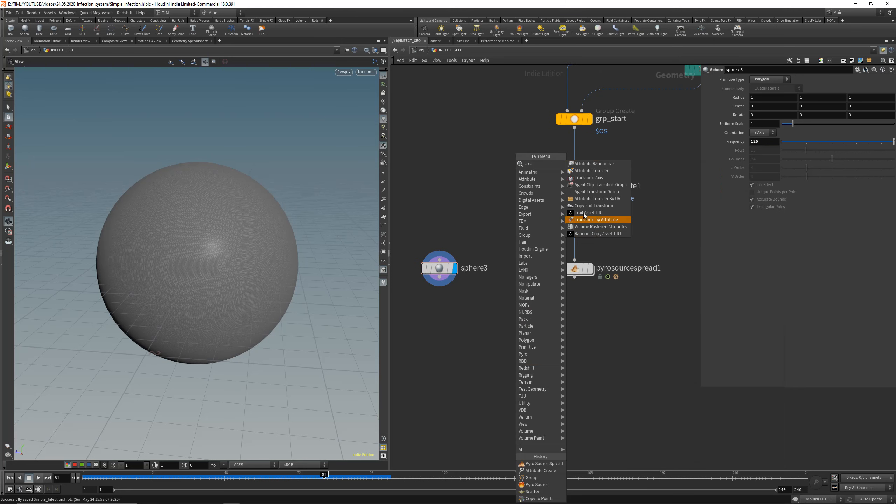
pyautogui.click(587, 171)
pyautogui.click(509, 363)
pyautogui.moveTo(517, 354); pyautogui.dragTo(575, 278)
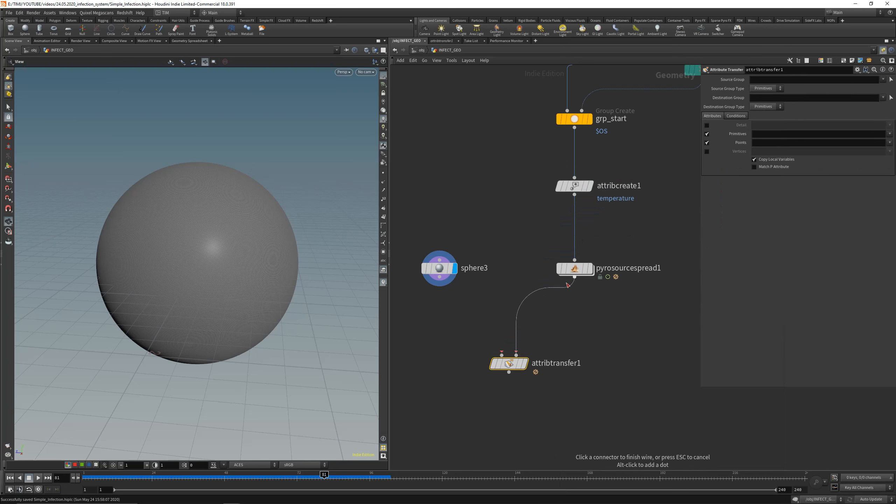
pyautogui.moveTo(502, 355); pyautogui.dragTo(440, 278)
pyautogui.press('r')
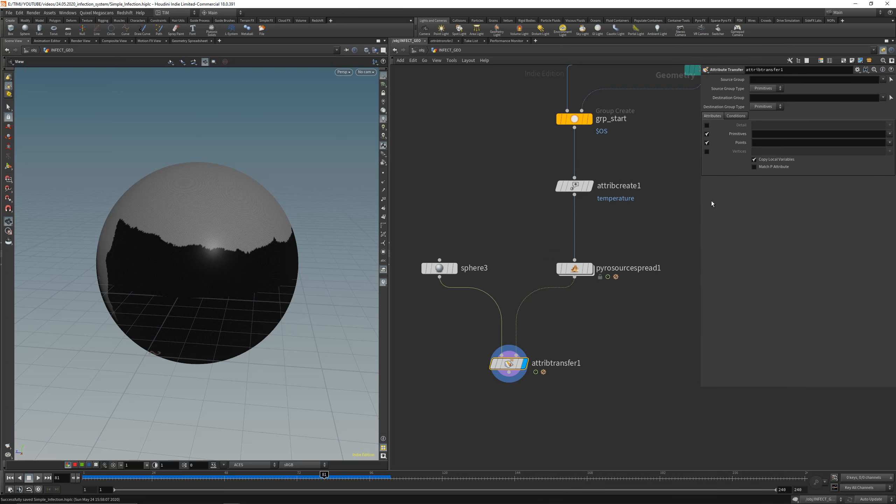
# Turn off primitive attributes on the Attribute Transfer, transfer only the burn point attribute, and scrub to frame 132.
pyautogui.click(707, 134)
pyautogui.click(890, 142)
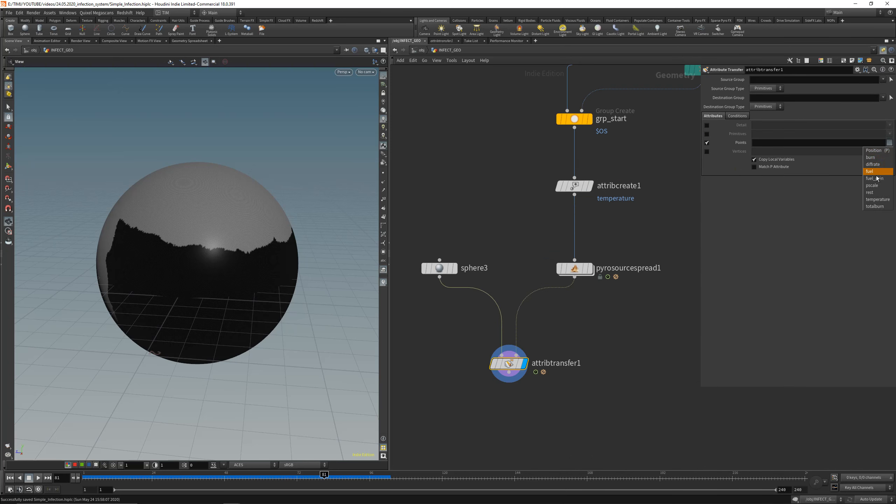
pyautogui.click(876, 158)
pyautogui.moveTo(279, 283)
pyautogui.mouseDown()
pyautogui.moveTo(216, 269)
pyautogui.moveTo(275, 274)
pyautogui.mouseUp()
pyautogui.moveTo(278, 480); pyautogui.dragTo(495, 458)
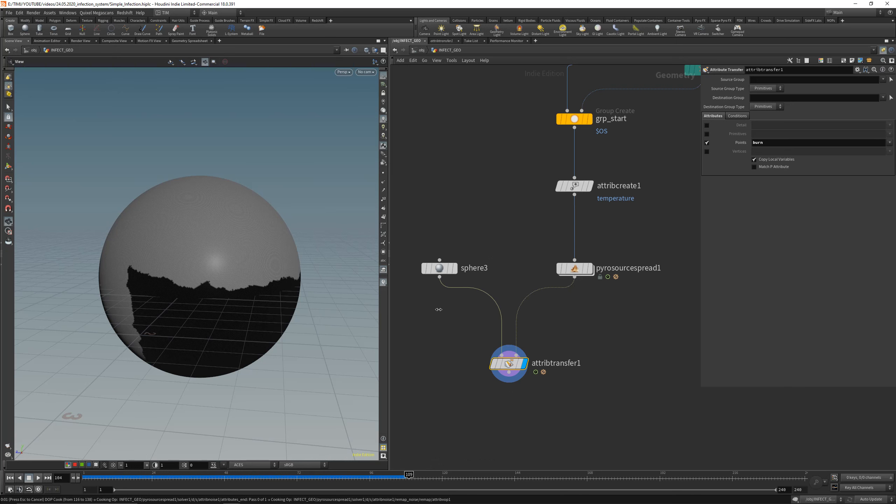
# Add an Attribute Blur node below attribtransfer1, display it, and set its Attributes to burn.
pyautogui.moveTo(472, 410); pyautogui.dragTo(473, 348, button='middle')
pyautogui.press('Tab')
pyautogui.write('a')
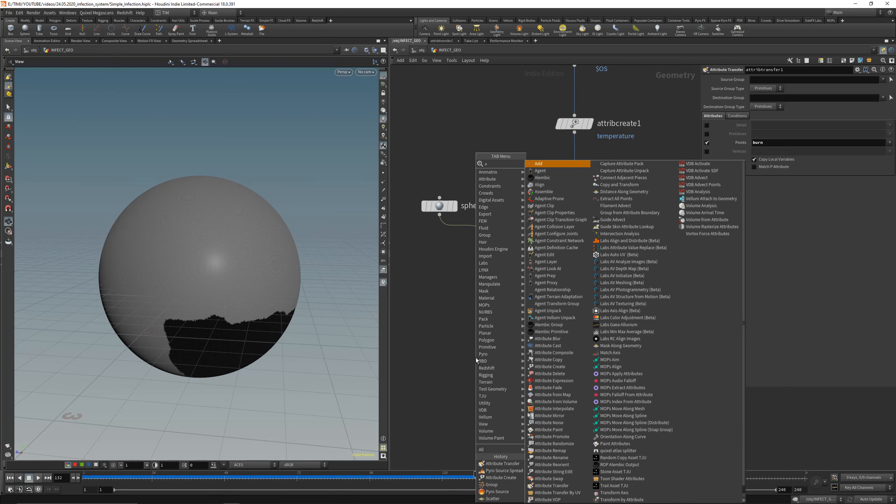
pyautogui.write('b')
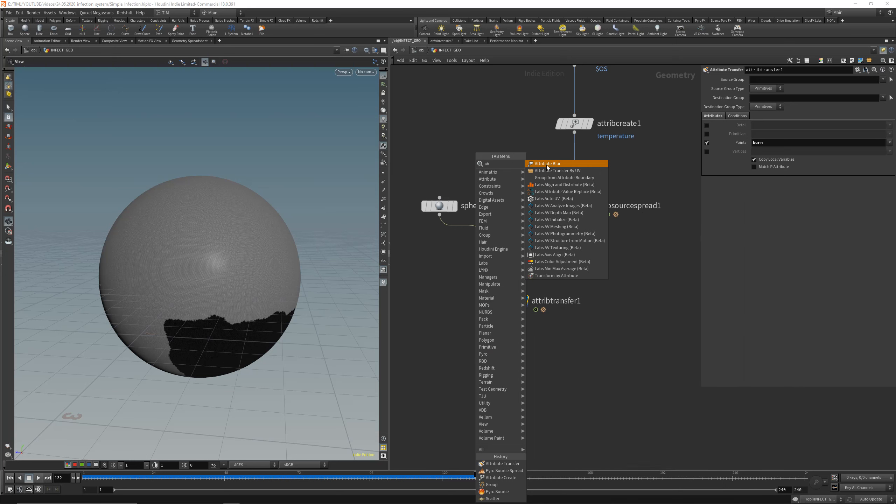
pyautogui.click(546, 165)
pyautogui.click(517, 332)
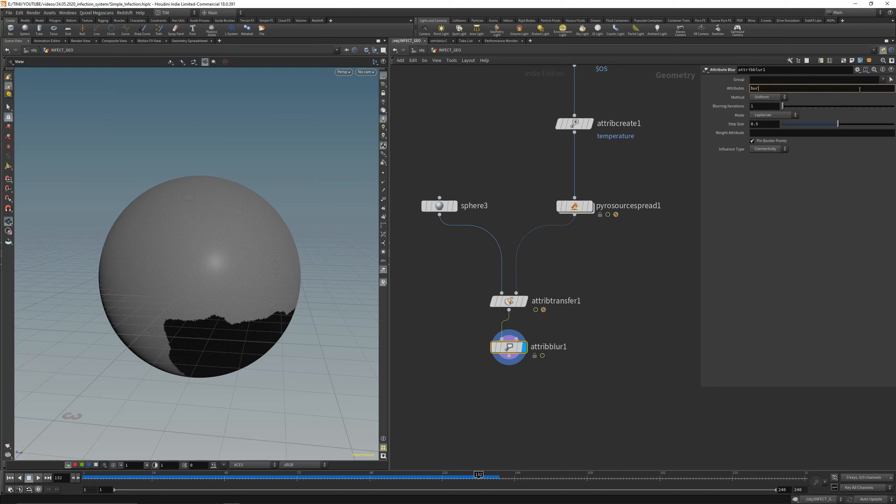
pyautogui.press('Return')
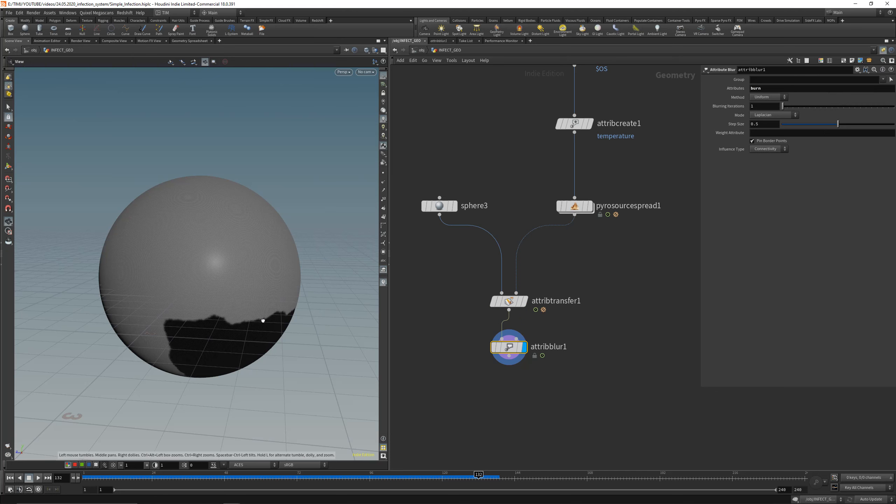
# Set the Attribute Blur's Blurring Iterations to 24 and its Step Size to 0.405.
pyautogui.scroll(5, 262, 242)
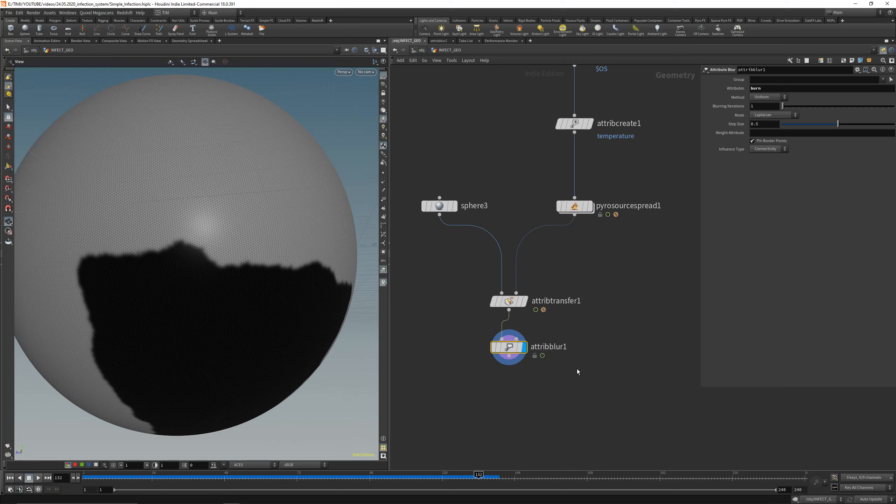
pyautogui.moveTo(783, 107); pyautogui.dragTo(799, 107)
pyautogui.moveTo(850, 128); pyautogui.dragTo(829, 125)
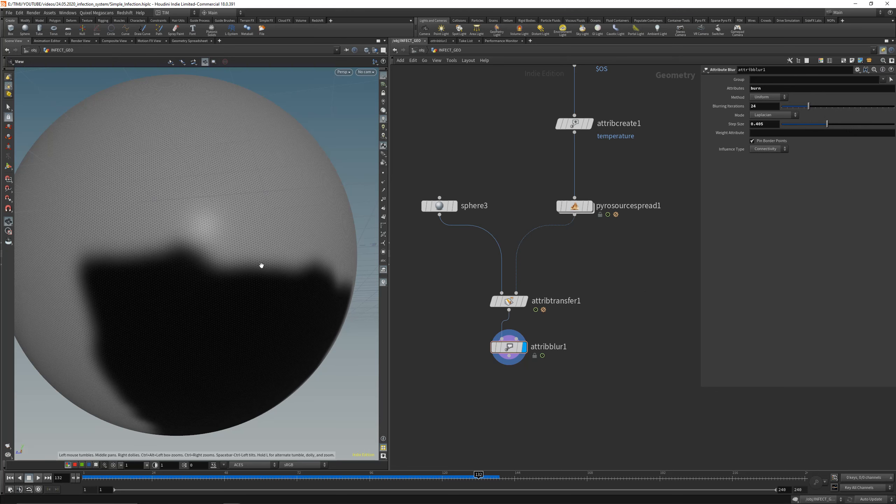
# Check the blurred burn edge on the sphere at frame 70 and save the scene.
pyautogui.moveTo(298, 477)
pyautogui.mouseDown()
pyautogui.moveTo(194, 476)
pyautogui.moveTo(291, 467)
pyautogui.mouseUp()
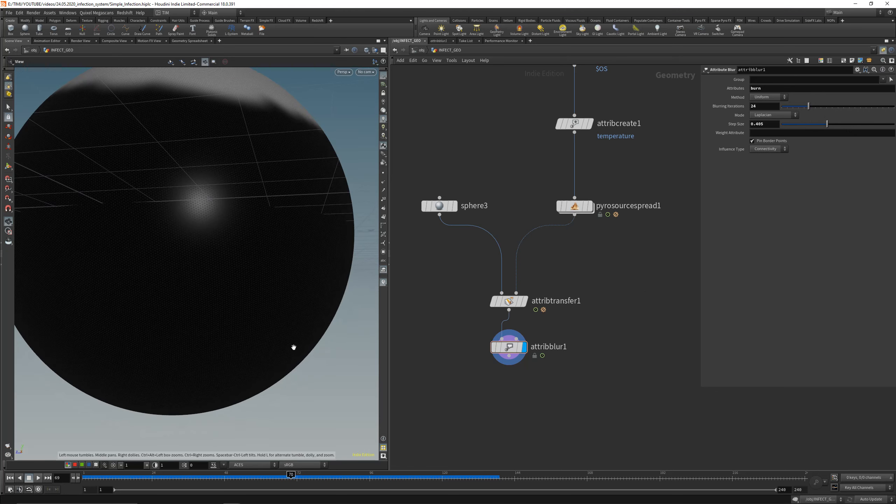
pyautogui.moveTo(292, 343); pyautogui.dragTo(258, 277)
pyautogui.hotkey('ctrl', 's')
# Select pyrosourcespread1 and display its result in the viewport.
pyautogui.moveTo(538, 164); pyautogui.dragTo(602, 234)
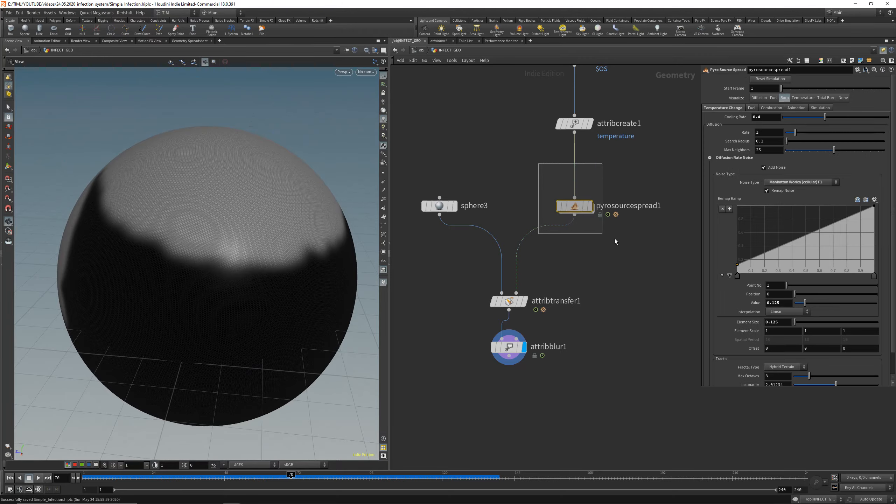
pyautogui.press('r')
pyautogui.moveTo(218, 276); pyautogui.dragTo(200, 251, button='middle')
pyautogui.scroll(-3, 201, 250)
# Set the Force Total Count on the scatter1 node to 2.
pyautogui.moveTo(584, 144); pyautogui.dragTo(551, 284, button='middle')
pyautogui.click(670, 147)
pyautogui.moveTo(615, 139); pyautogui.dragTo(576, 221, button='middle')
pyautogui.click(628, 138)
pyautogui.click(791, 148)
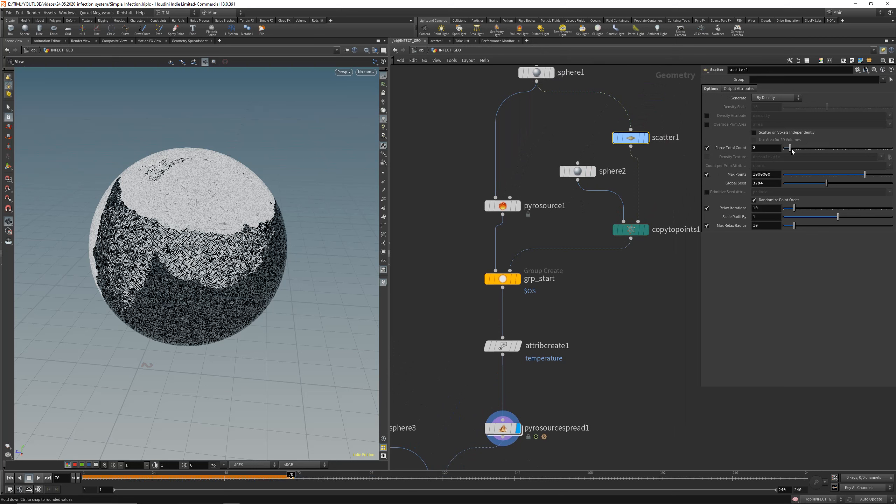
pyautogui.click(630, 229)
pyautogui.click(633, 139)
# Select pyrosourcespread1, replay its burn spread from frame 1, and scrub to frame 28.
pyautogui.click(503, 427)
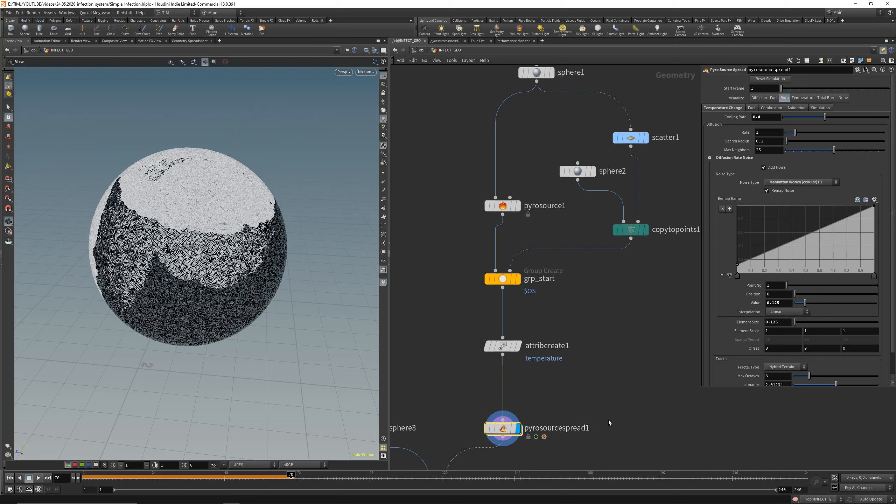
pyautogui.moveTo(608, 421); pyautogui.dragTo(620, 310, button='middle')
pyautogui.click(10, 478)
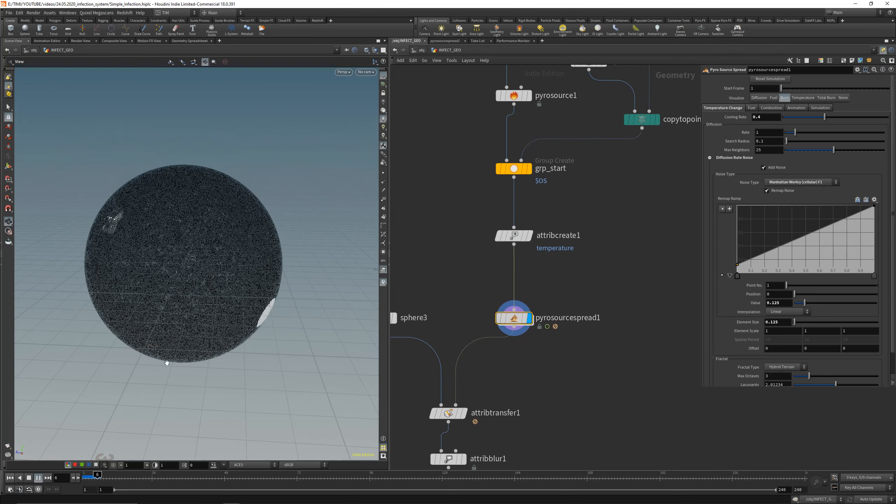
pyautogui.moveTo(187, 323); pyautogui.dragTo(302, 276)
pyautogui.scroll(1, 311, 271)
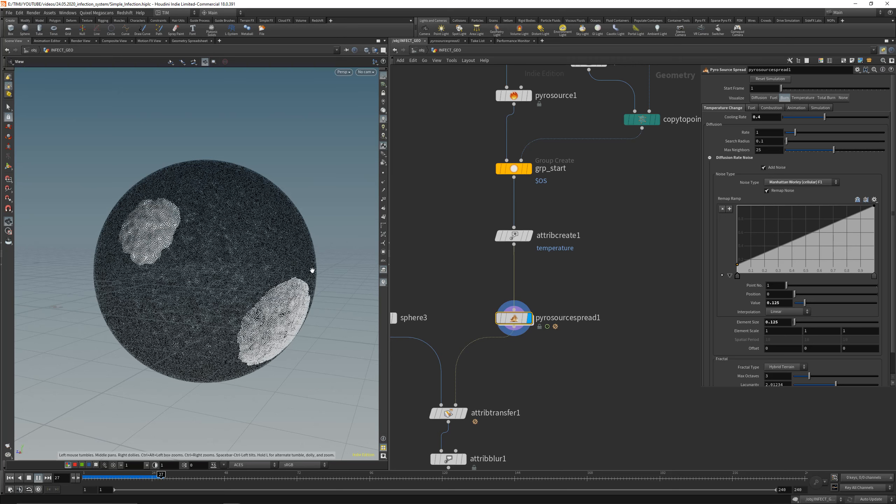
pyautogui.moveTo(137, 480); pyautogui.dragTo(164, 479)
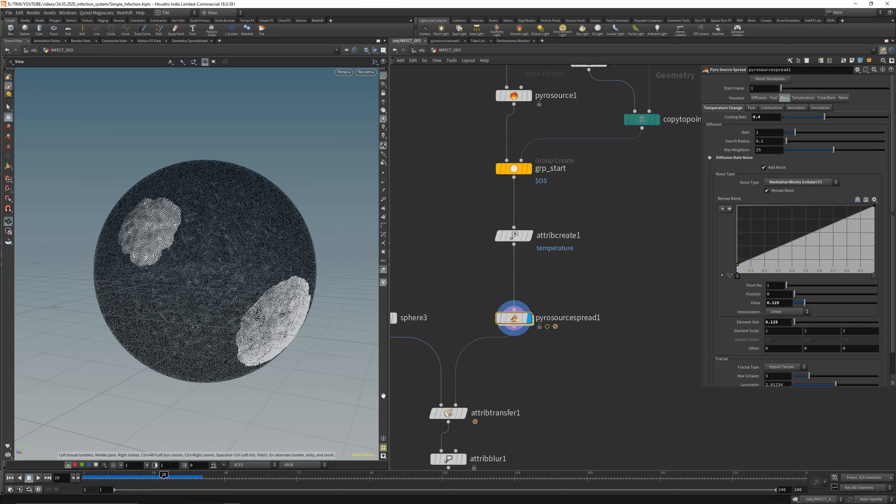
# Switch the Pyro Source Spread visualization to Diffusion.
pyautogui.click(759, 98)
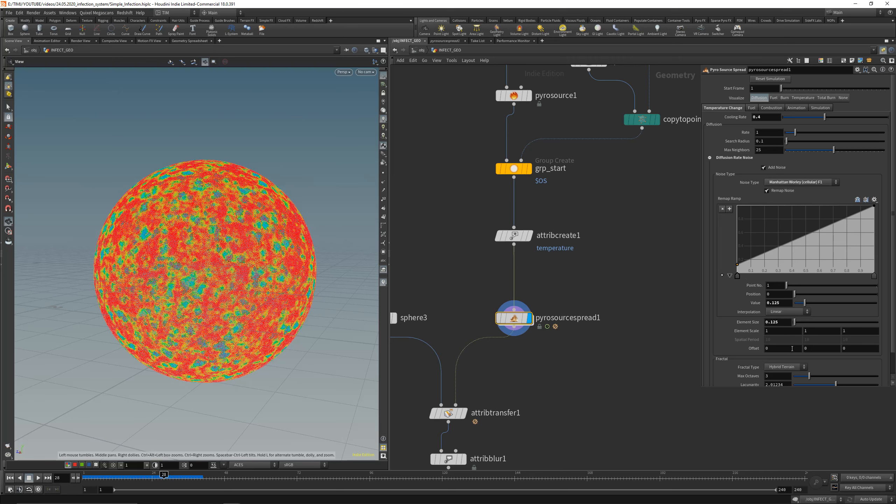
# Set the diffusion noise's Element Size to 1.16 and its Noise Type to Manhattan Worley (cellular) F2-F1.
pyautogui.moveTo(798, 324); pyautogui.dragTo(810, 324)
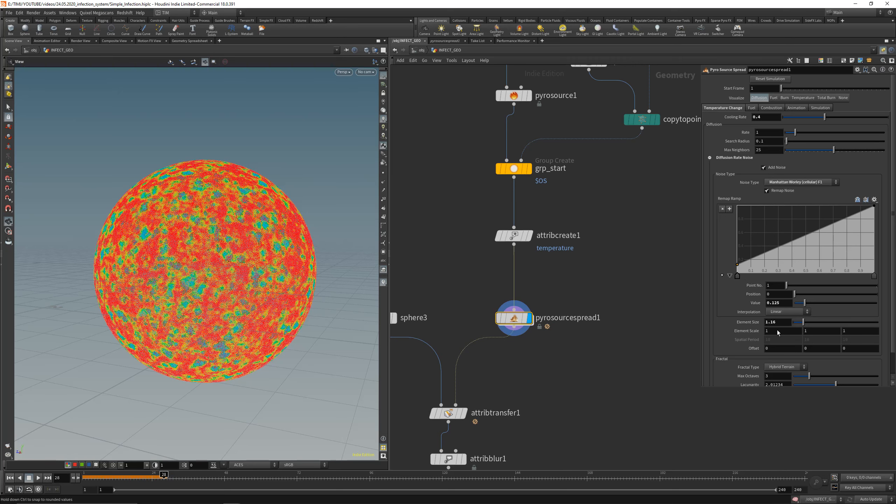
pyautogui.hotkey('ctrl', 'Up')
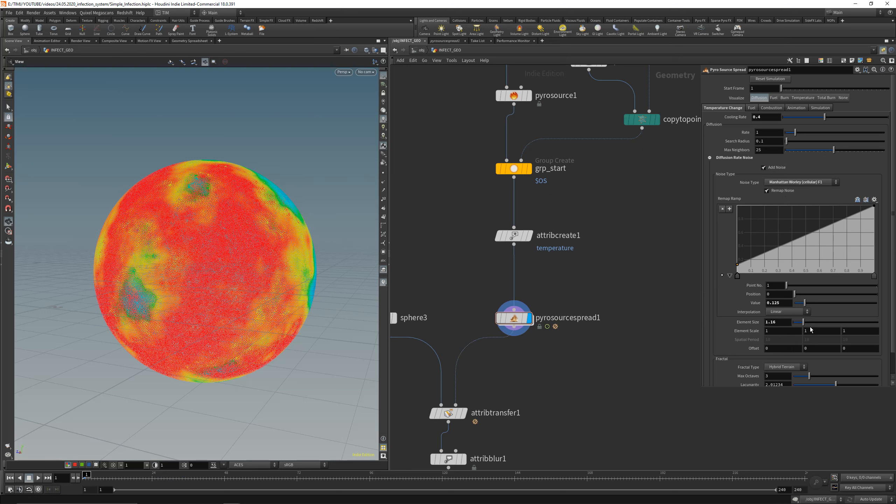
pyautogui.click(788, 182)
pyautogui.click(789, 210)
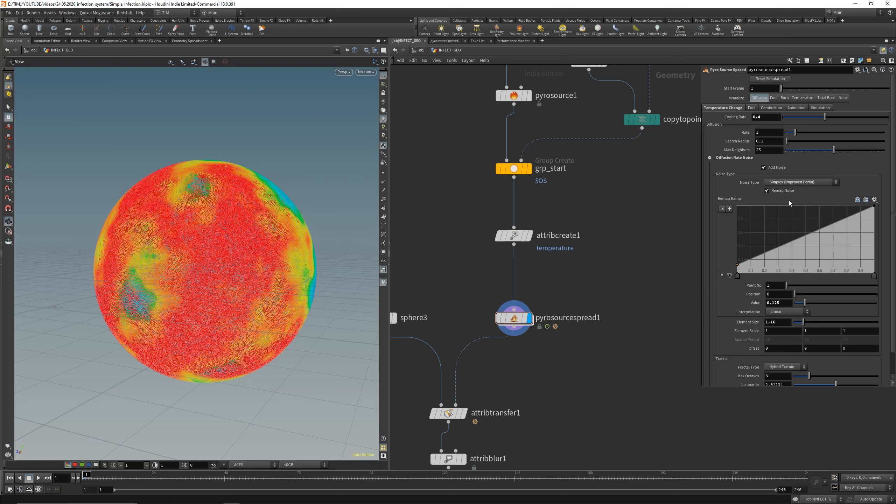
pyautogui.click(793, 183)
pyautogui.click(796, 252)
pyautogui.click(796, 183)
pyautogui.click(799, 259)
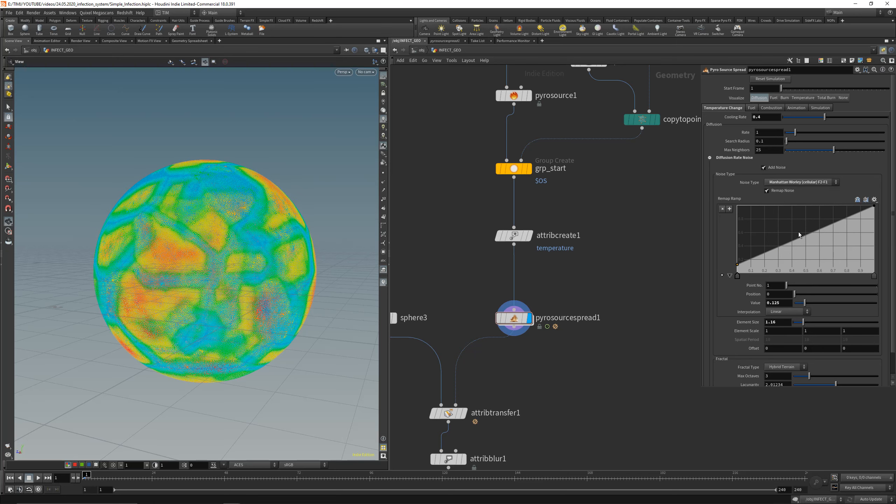
# Set the Diffusion Rate Noise's Element Size to 0.25.
pyautogui.moveTo(210, 250); pyautogui.dragTo(165, 267)
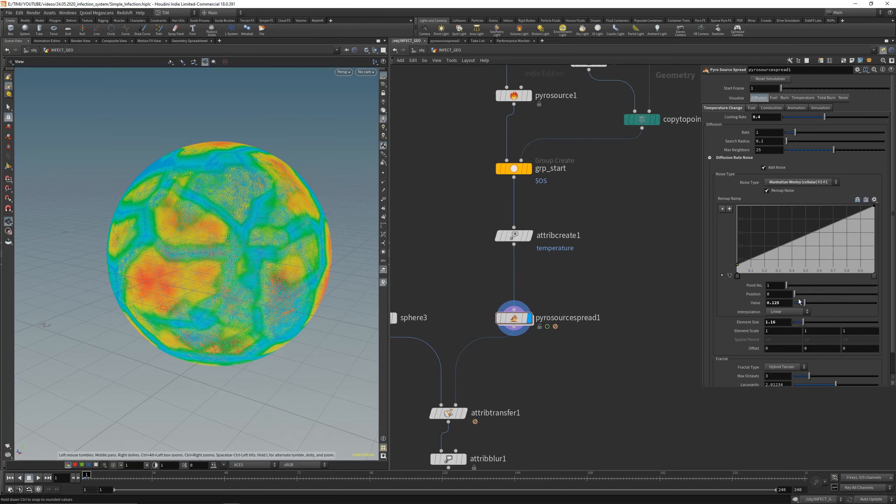
pyautogui.click(784, 323)
pyautogui.write('0.25')
pyautogui.press('Return')
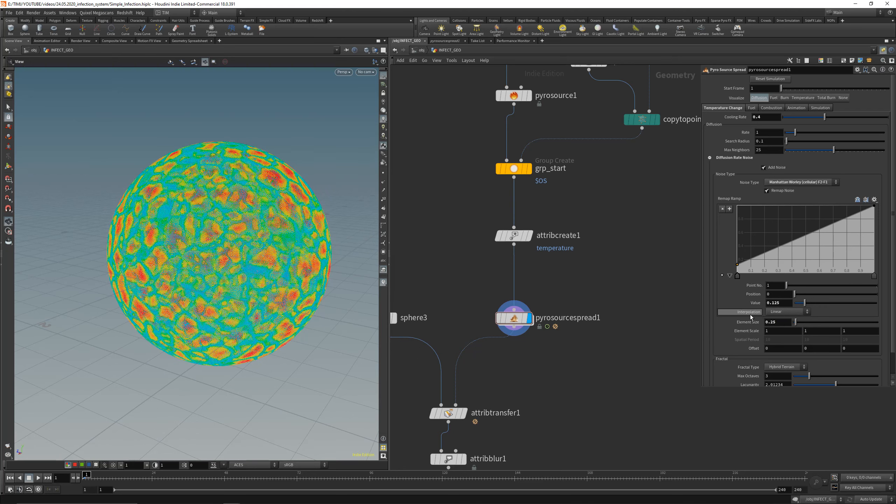
# Turn off the viewport visualizers, stop the simulation at frame 39, and switch the Pyro Source Spread visualization to Burn.
pyautogui.moveTo(545, 406); pyautogui.dragTo(586, 366, button='middle')
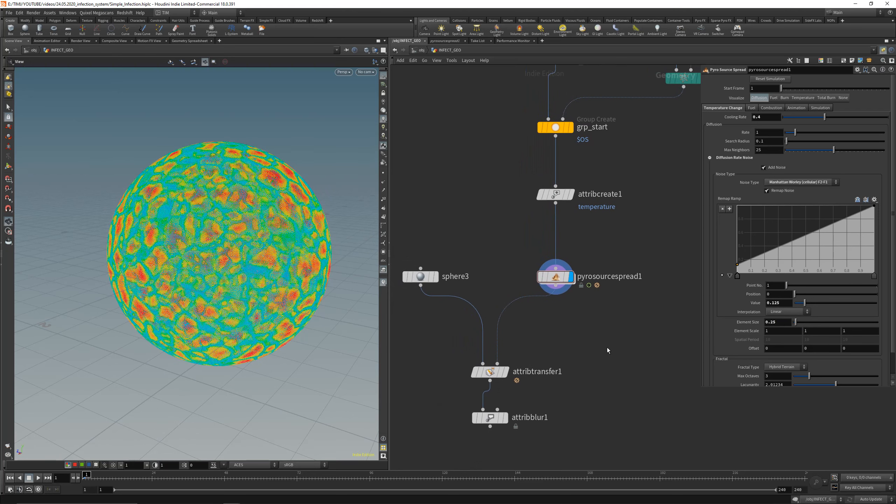
pyautogui.click(384, 282)
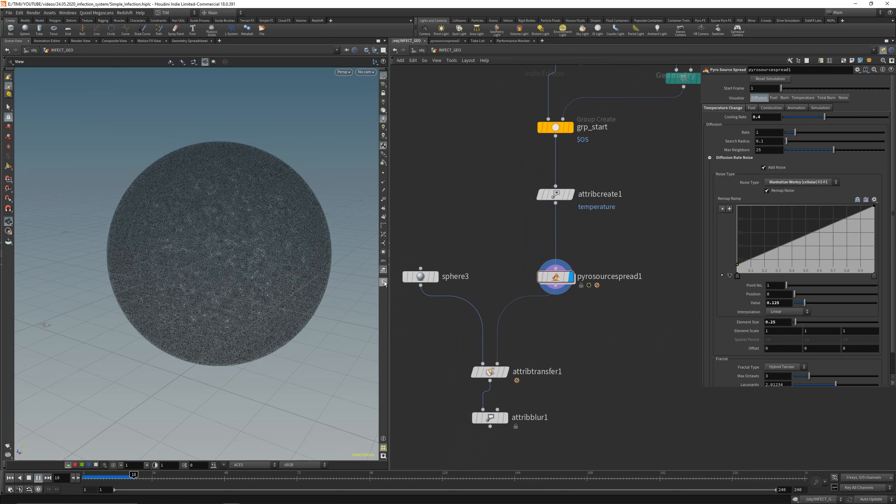
pyautogui.rightClick(384, 283)
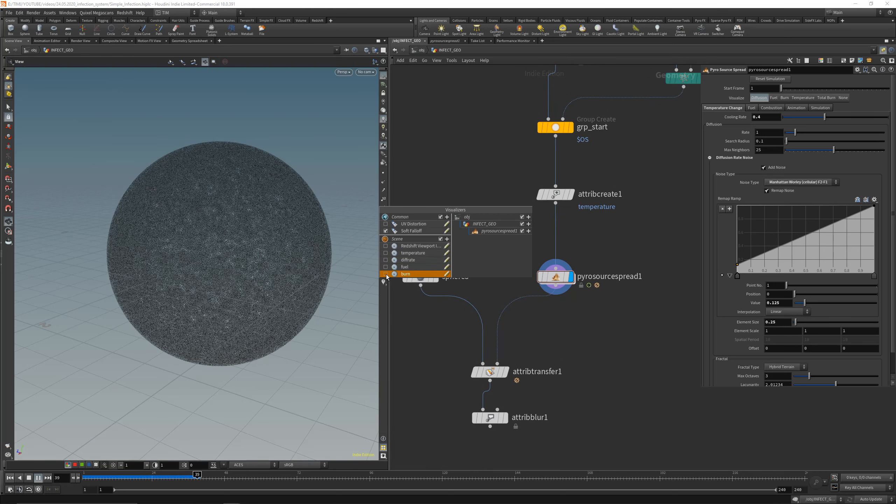
pyautogui.click(198, 477)
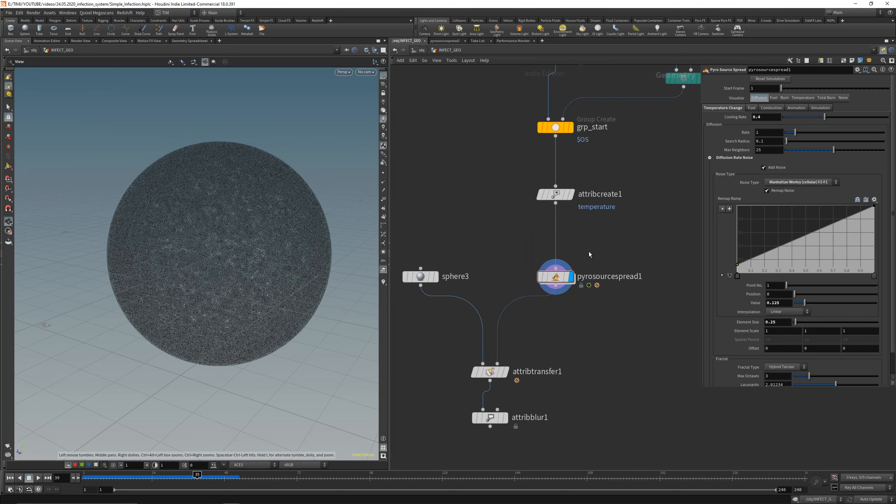
pyautogui.click(785, 99)
pyautogui.moveTo(492, 245); pyautogui.dragTo(613, 325)
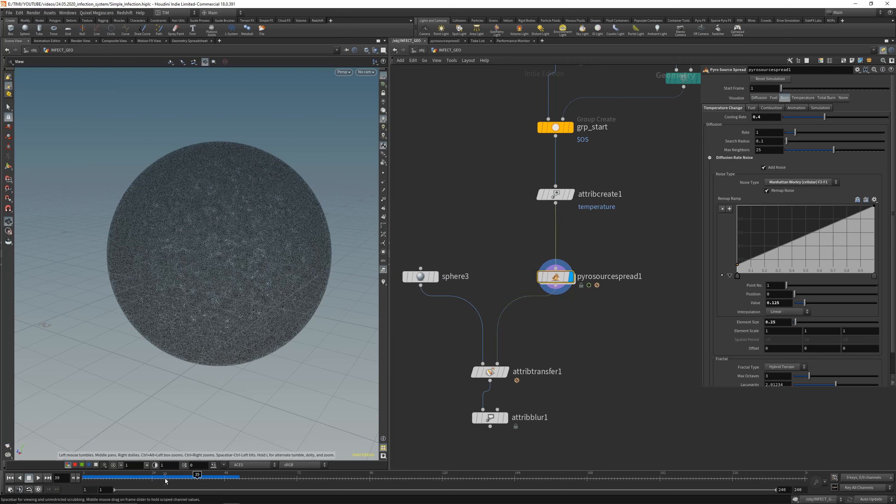
# Display attribblur1 and scrub the timeline to frame 64 to review the blurred burn spread on the sphere.
pyautogui.moveTo(99, 477); pyautogui.dragTo(475, 474)
pyautogui.moveTo(171, 482)
pyautogui.mouseDown()
pyautogui.moveTo(154, 482)
pyautogui.moveTo(174, 480)
pyautogui.mouseUp()
pyautogui.moveTo(435, 438); pyautogui.dragTo(552, 398)
pyautogui.click(505, 418)
pyautogui.moveTo(260, 261); pyautogui.dragTo(238, 261)
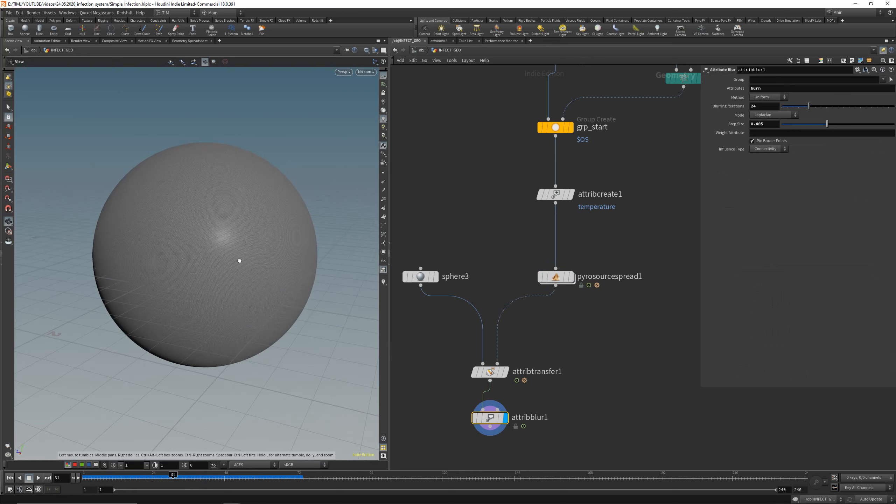
pyautogui.moveTo(93, 477); pyautogui.dragTo(273, 474)
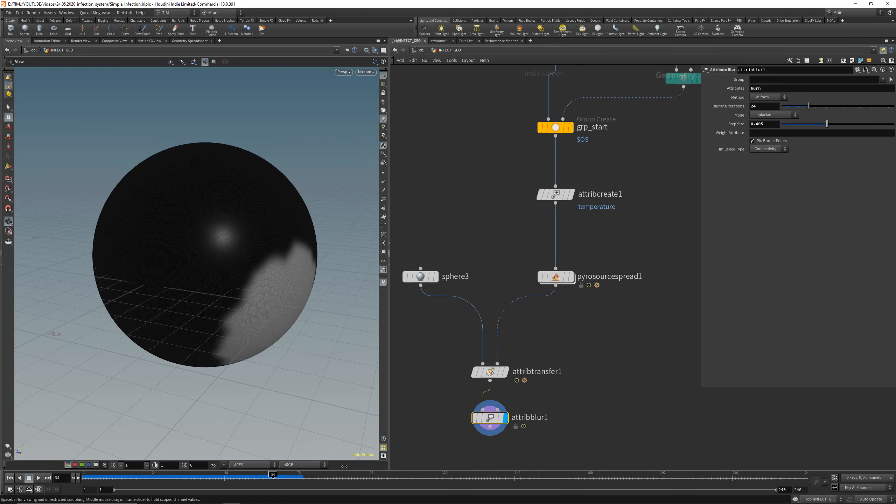
# Display pyrosourcespread1 and scrub the unblurred burn spread from frame 38 to frame 72.
pyautogui.moveTo(206, 480); pyautogui.dragTo(195, 479)
pyautogui.moveTo(495, 252); pyautogui.dragTo(592, 317)
pyautogui.press('r')
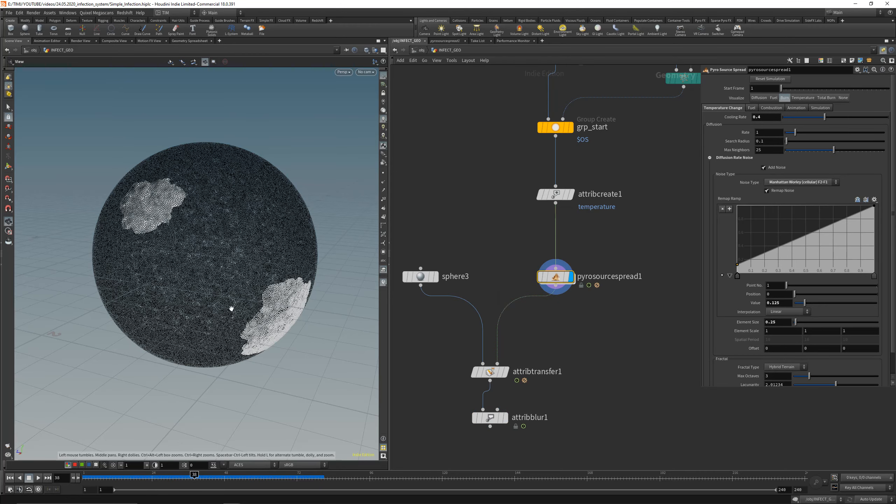
pyautogui.moveTo(230, 307); pyautogui.dragTo(223, 315)
pyautogui.moveTo(196, 477); pyautogui.dragTo(299, 467)
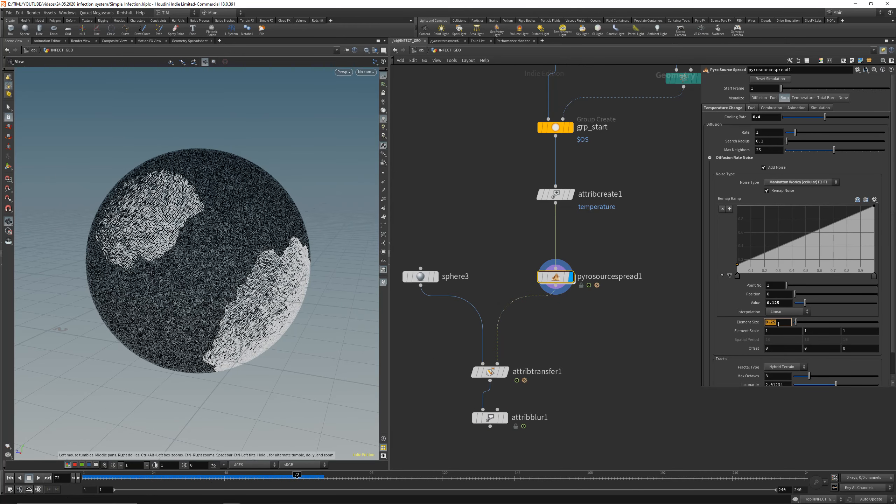
# Set the diffusion noise's Element Size to 0.1 and replay the burn spread from frame 1, ending on frame 37.
pyautogui.click(10, 477)
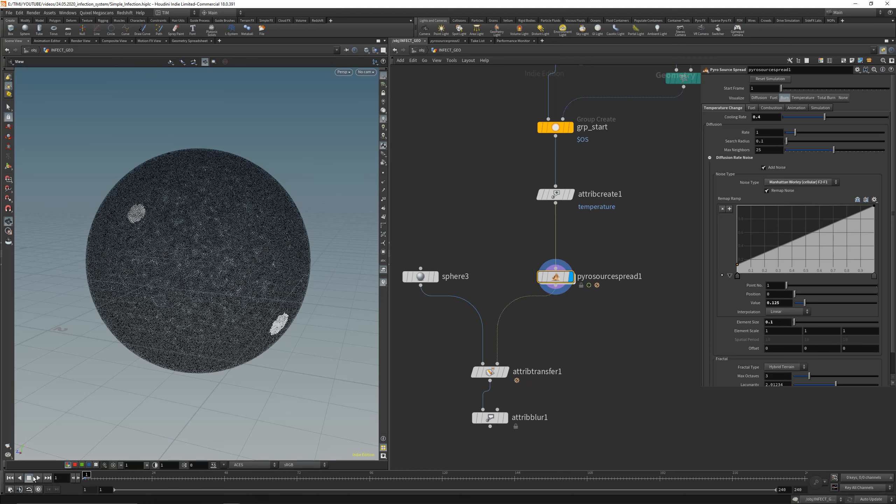
pyautogui.moveTo(248, 294); pyautogui.dragTo(296, 299)
pyautogui.moveTo(296, 299); pyautogui.dragTo(312, 270, button='right')
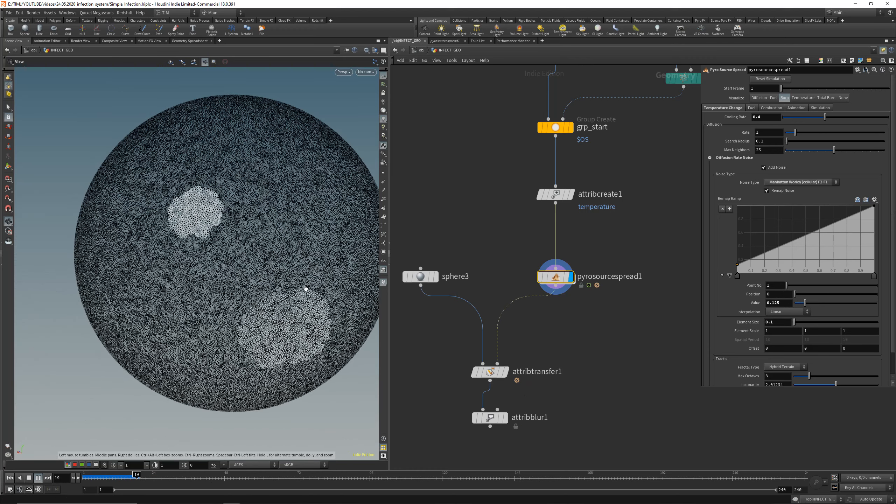
pyautogui.moveTo(306, 288); pyautogui.dragTo(326, 309)
pyautogui.moveTo(326, 309); pyautogui.dragTo(163, 445, button='right')
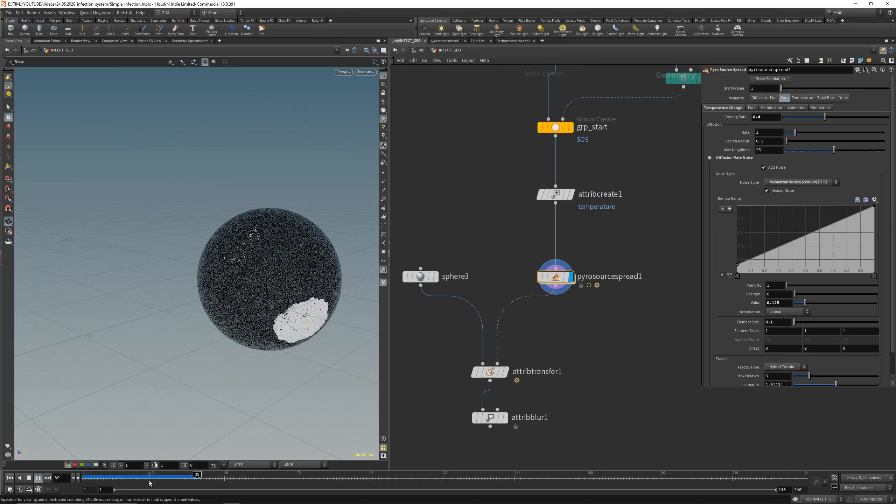
pyautogui.moveTo(246, 326); pyautogui.dragTo(266, 407)
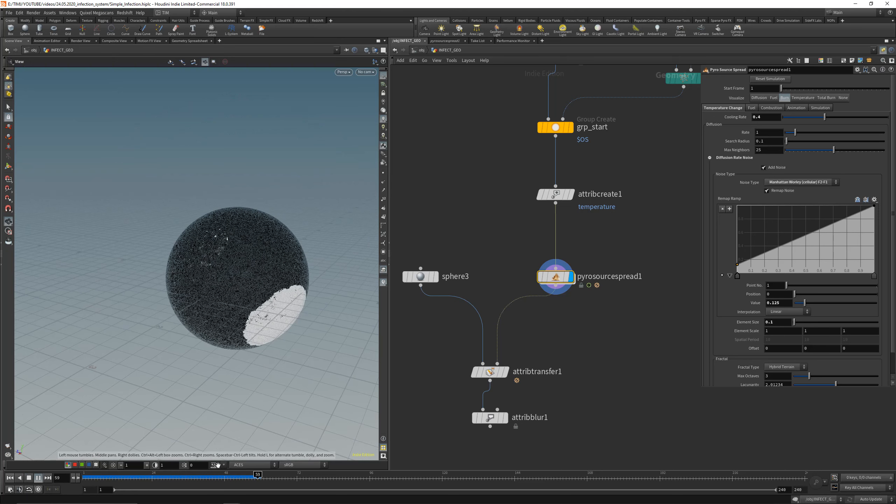
pyautogui.click(194, 478)
pyautogui.moveTo(194, 478); pyautogui.dragTo(190, 477)
# Set sphere2's Uniform Scale to 0.0225 and display grp_start to check the smaller starting points.
pyautogui.middleClick(559, 128)
pyautogui.moveTo(643, 147); pyautogui.dragTo(570, 312, button='middle')
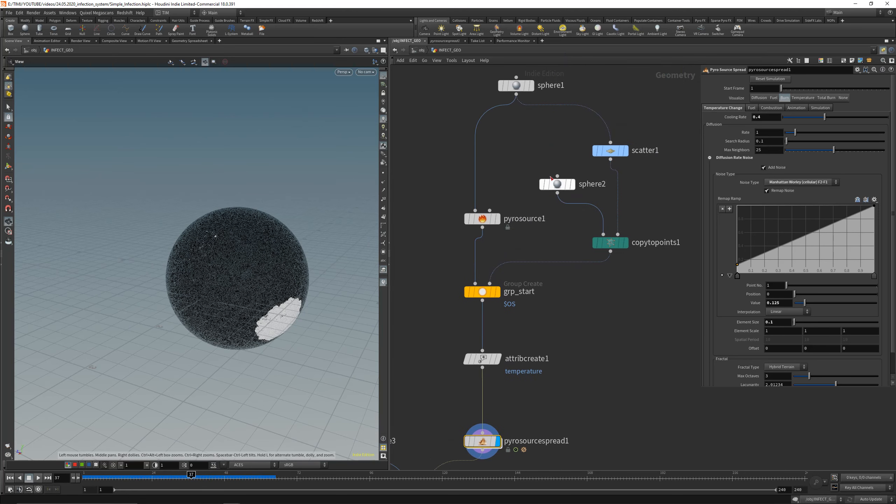
pyautogui.click(557, 184)
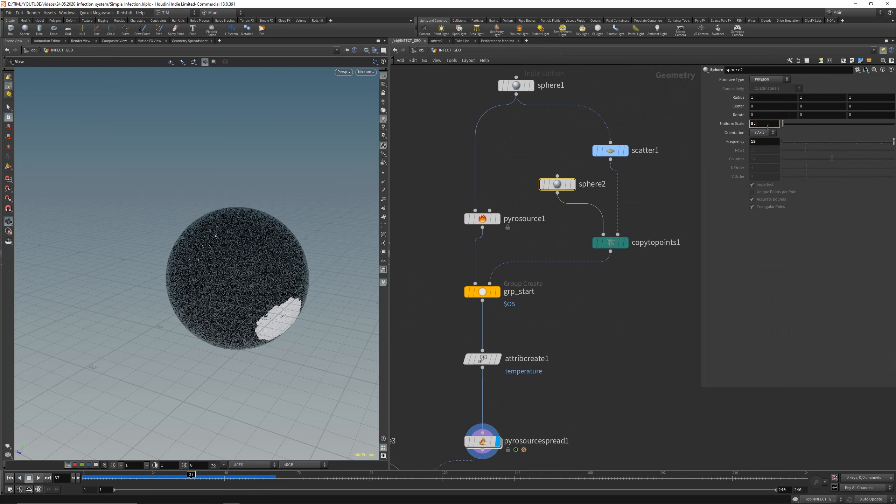
pyautogui.press('Return')
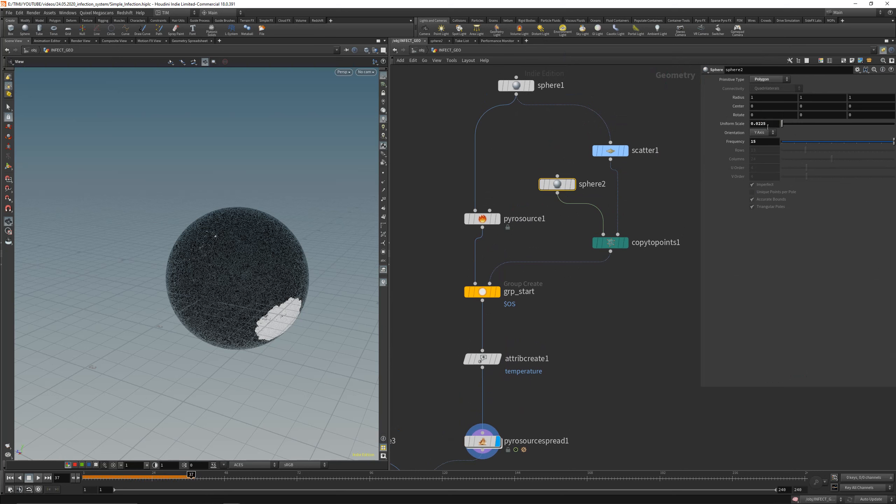
pyautogui.click(482, 292)
pyautogui.click(497, 292)
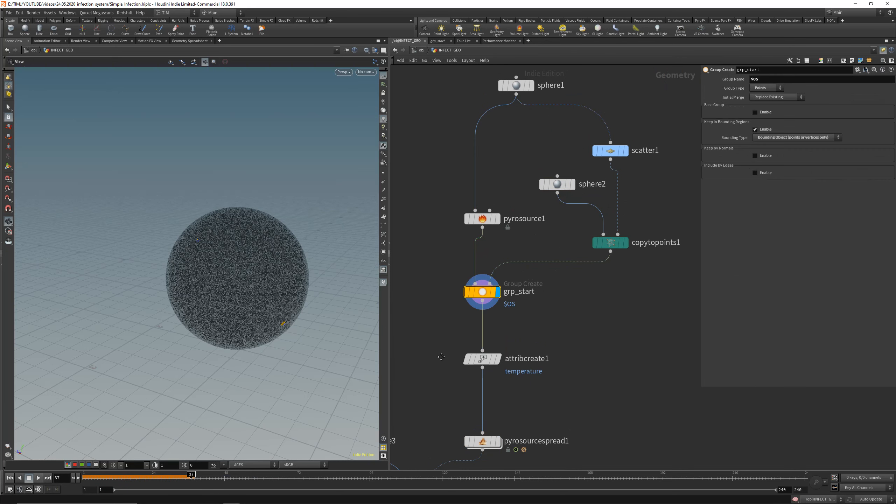
# Display pyrosourcespread1, replay its burn spread from frame 1, and return to frame 45.
pyautogui.moveTo(441, 357); pyautogui.dragTo(499, 248, button='middle')
pyautogui.click(556, 331)
pyautogui.moveTo(546, 393); pyautogui.dragTo(548, 359, button='middle')
pyautogui.click(10, 477)
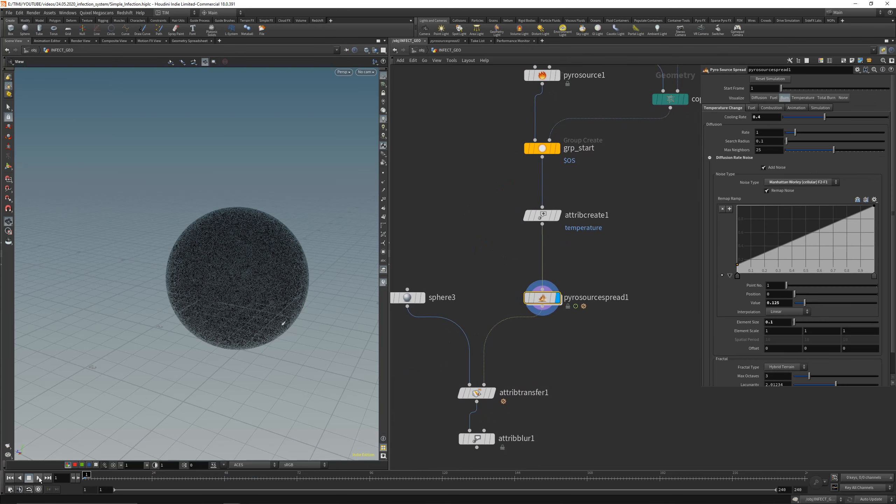
pyautogui.click(38, 478)
pyautogui.scroll(3, 311, 270)
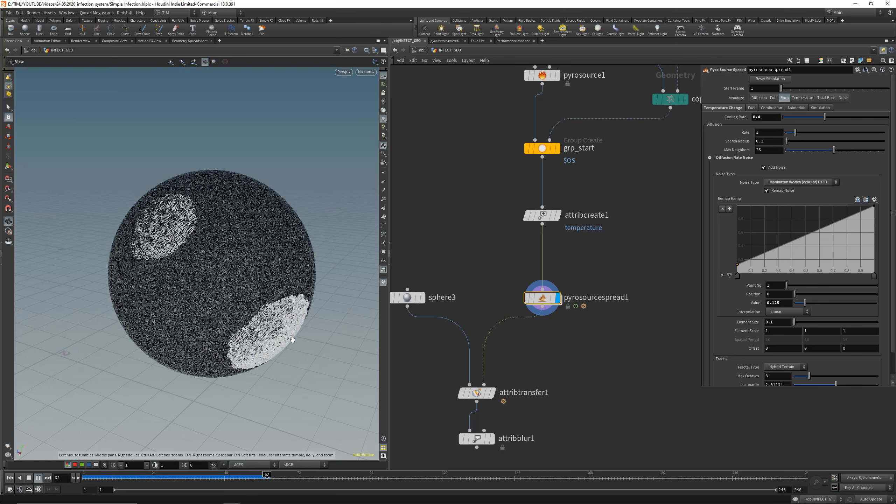
pyautogui.moveTo(224, 286)
pyautogui.mouseDown()
pyautogui.moveTo(176, 292)
pyautogui.moveTo(209, 282)
pyautogui.mouseUp()
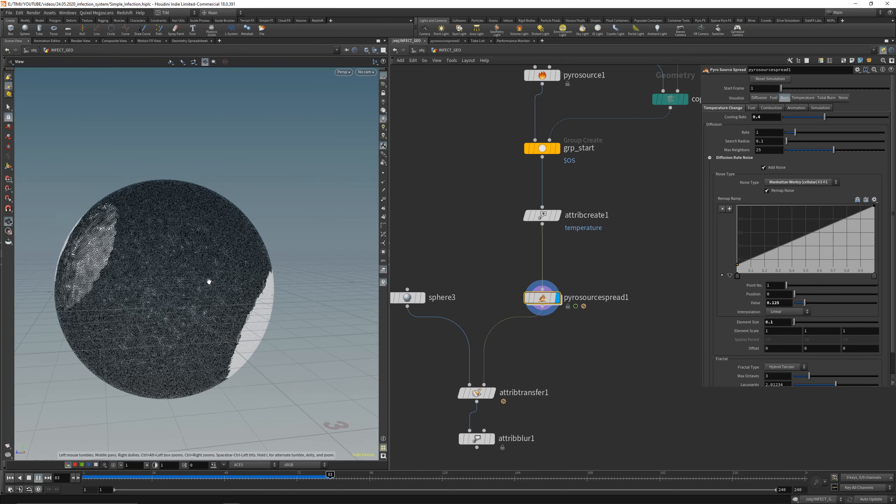
pyautogui.click(218, 478)
# Set the Force Total Count on scatter1 to 3.
pyautogui.moveTo(633, 78); pyautogui.dragTo(577, 216, button='middle')
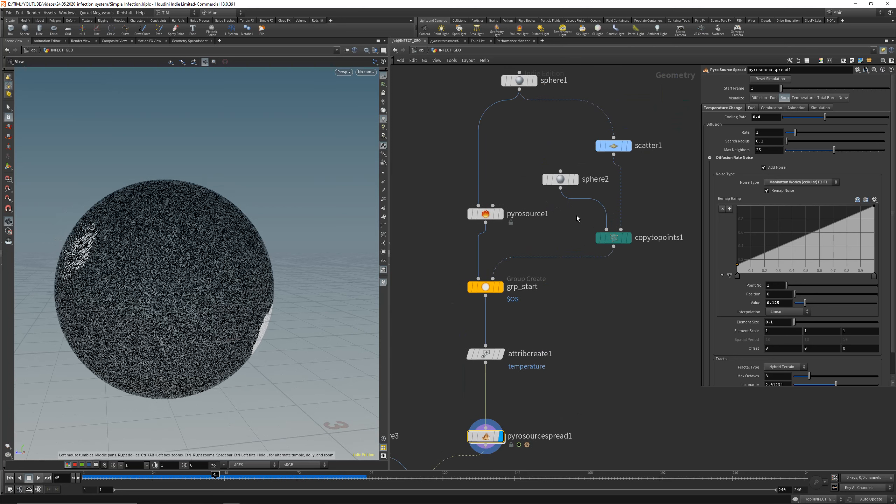
pyautogui.click(614, 146)
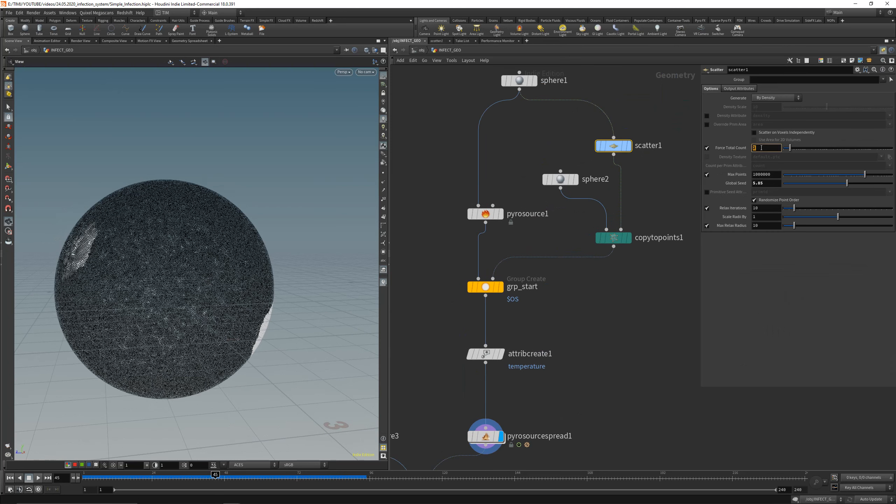
pyautogui.press('Return')
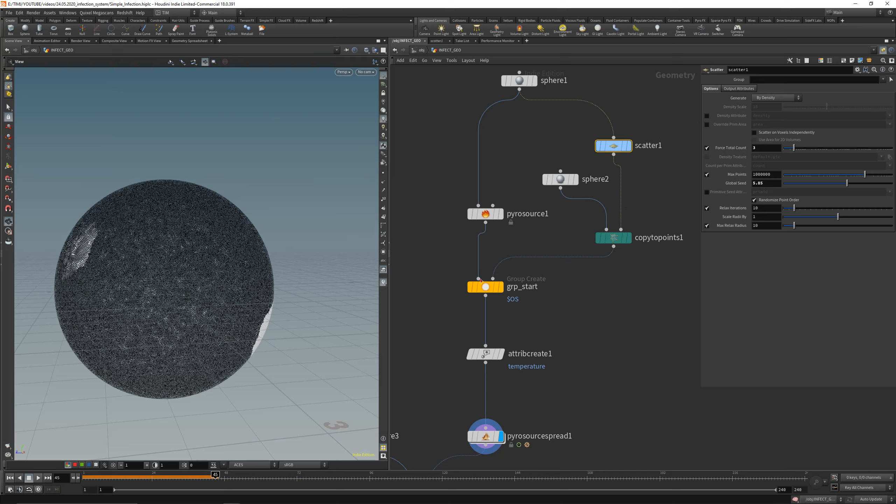
# Display grp_start and set scatter1's Global Seed to 5.72 to reposition the starting points.
pyautogui.click(501, 287)
pyautogui.moveTo(189, 287); pyautogui.dragTo(165, 286)
pyautogui.moveTo(163, 289); pyautogui.dragTo(165, 287)
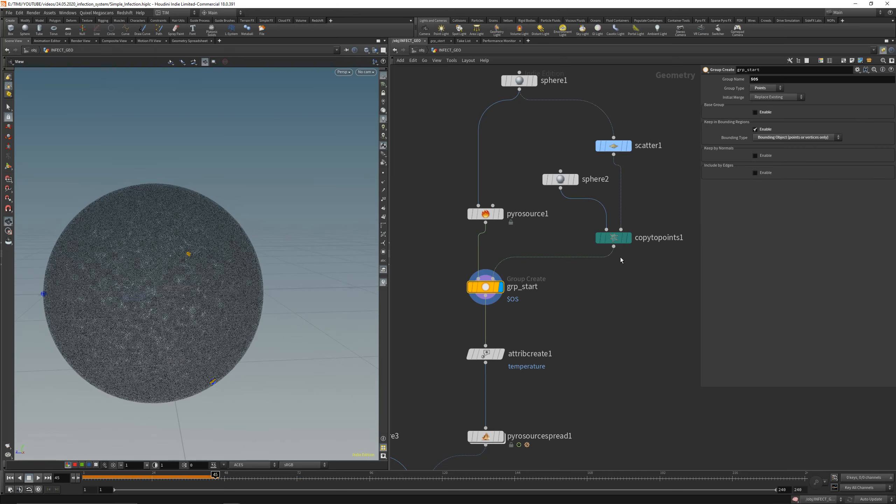
pyautogui.click(601, 148)
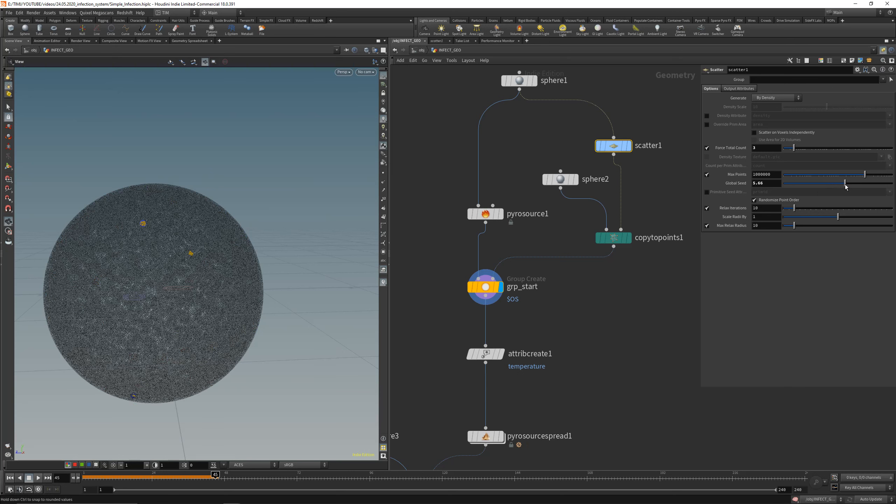
# Display attribblur1, save the scene file, and return to frame 1.
pyautogui.moveTo(549, 381); pyautogui.dragTo(675, 120, button='middle')
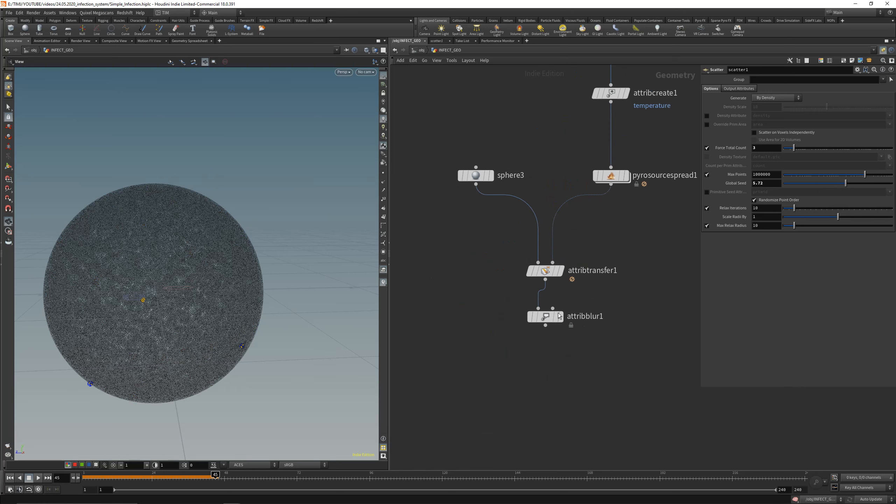
pyautogui.click(545, 317)
pyautogui.press('r')
pyautogui.hotkey('ctrl', 's')
pyautogui.hotkey('ctrl', 'Up')
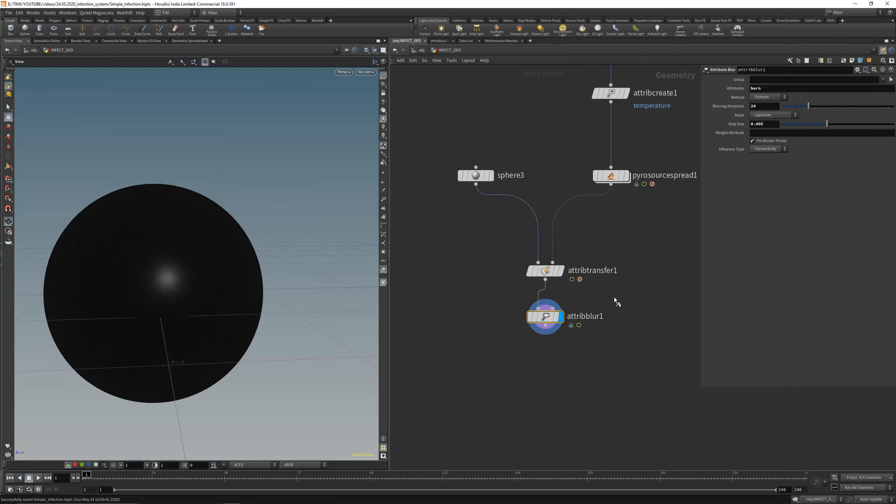
# Review attribblur1's burn spread from several angles at different frames, scrubbing beyond frame 71.
pyautogui.click(278, 481)
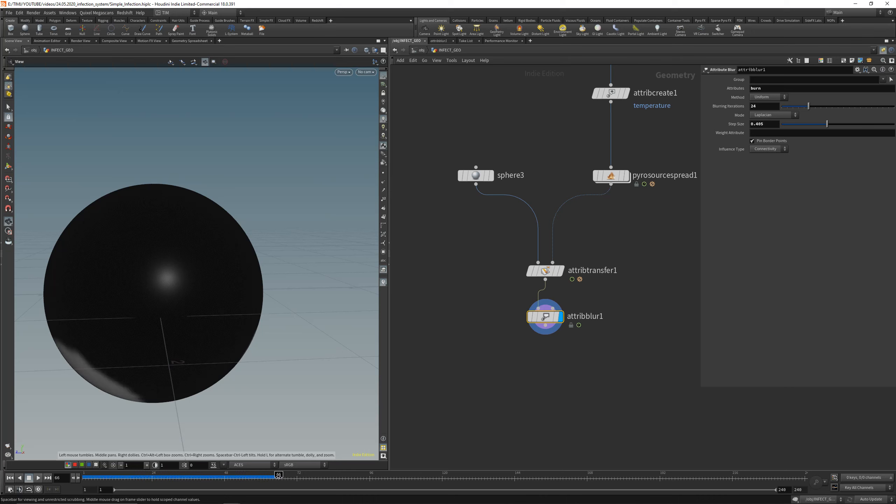
pyautogui.moveTo(261, 477); pyautogui.dragTo(148, 478)
pyautogui.moveTo(148, 215); pyautogui.dragTo(197, 219)
pyautogui.moveTo(201, 244); pyautogui.dragTo(178, 307, button='right')
pyautogui.moveTo(176, 303); pyautogui.dragTo(143, 272)
pyautogui.moveTo(142, 274); pyautogui.dragTo(162, 279, button='right')
pyautogui.click(294, 477)
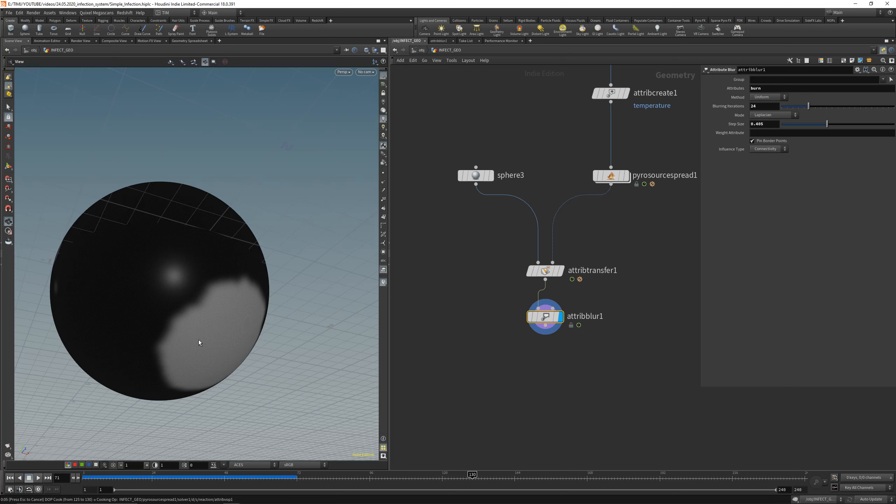
# Set attribblur1's Blurring Iterations to 10 and save the scene file.
pyautogui.moveTo(570, 211); pyautogui.dragTo(564, 264, button='middle')
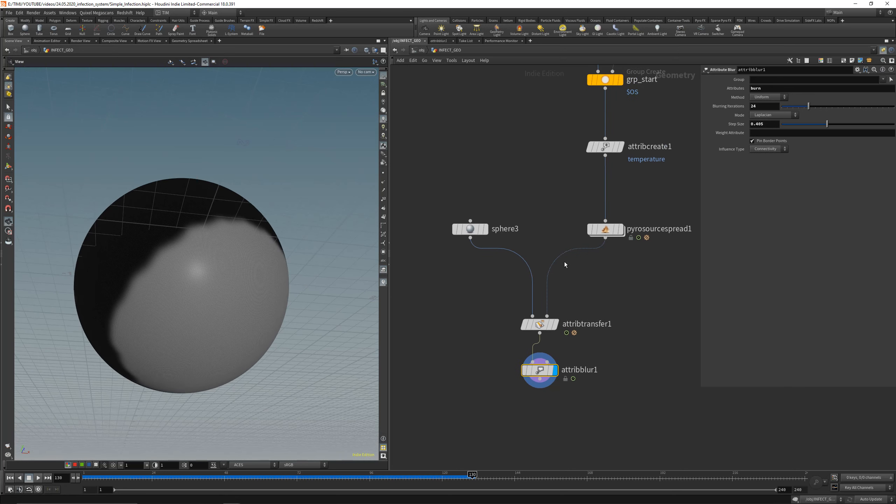
pyautogui.click(609, 151)
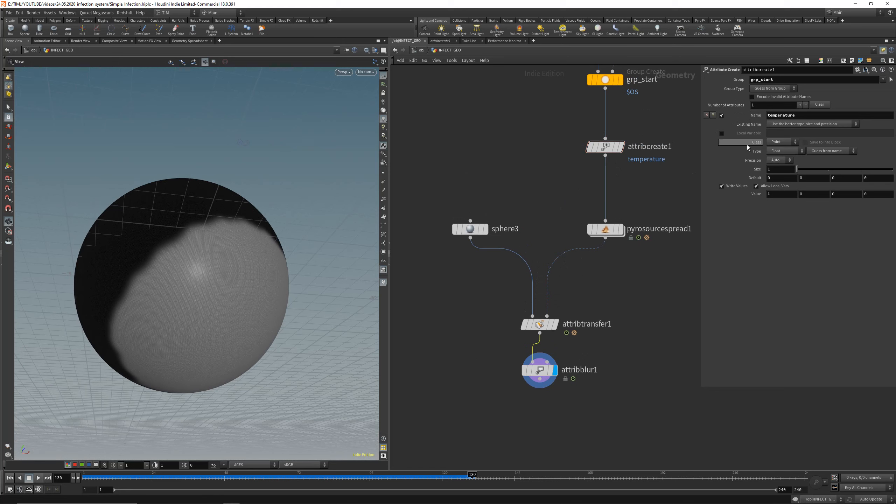
pyautogui.click(548, 371)
pyautogui.moveTo(806, 108); pyautogui.dragTo(787, 113)
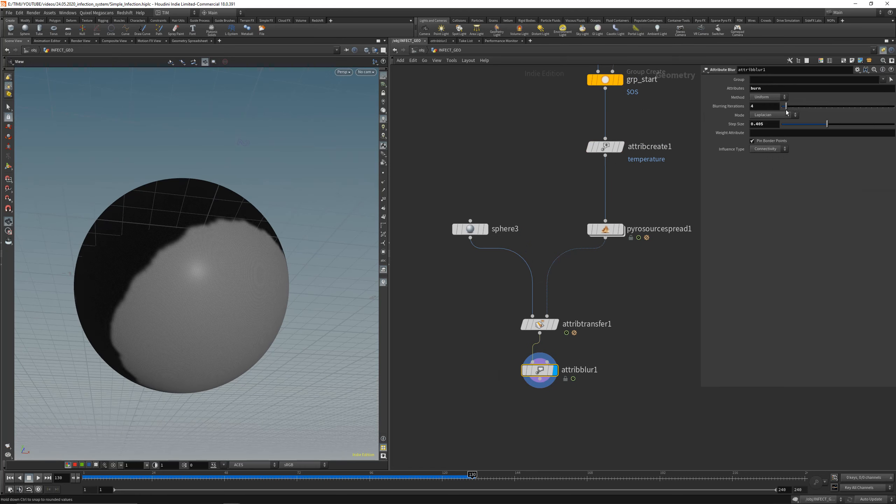
pyautogui.moveTo(212, 254)
pyautogui.mouseDown()
pyautogui.moveTo(198, 248)
pyautogui.moveTo(196, 283)
pyautogui.moveTo(200, 276)
pyautogui.moveTo(184, 284)
pyautogui.moveTo(212, 268)
pyautogui.mouseUp()
pyautogui.hotkey('ctrl', 's')
# Display pyrosourcespread1, scrub to frame 101, and change its diffusion Noise Type to Periodic Perlin.
pyautogui.click(605, 229)
pyautogui.click(622, 229)
pyautogui.moveTo(300, 478); pyautogui.dragTo(385, 476)
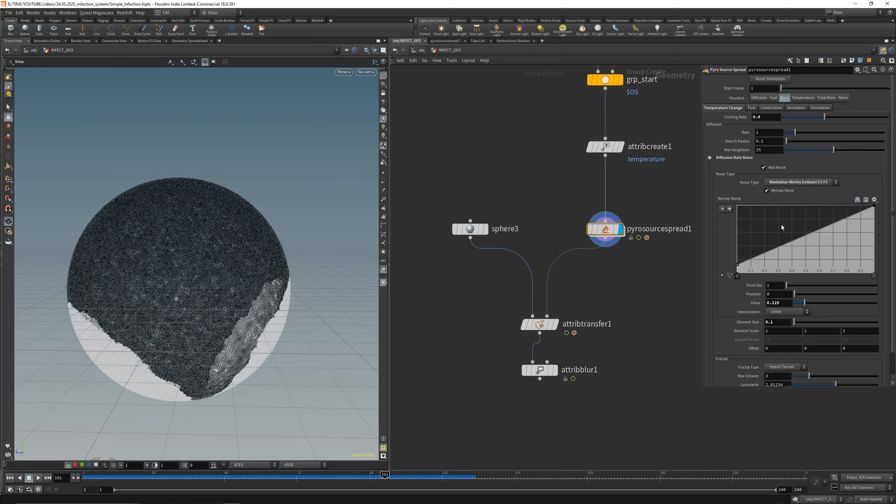
pyautogui.click(791, 182)
pyautogui.click(790, 201)
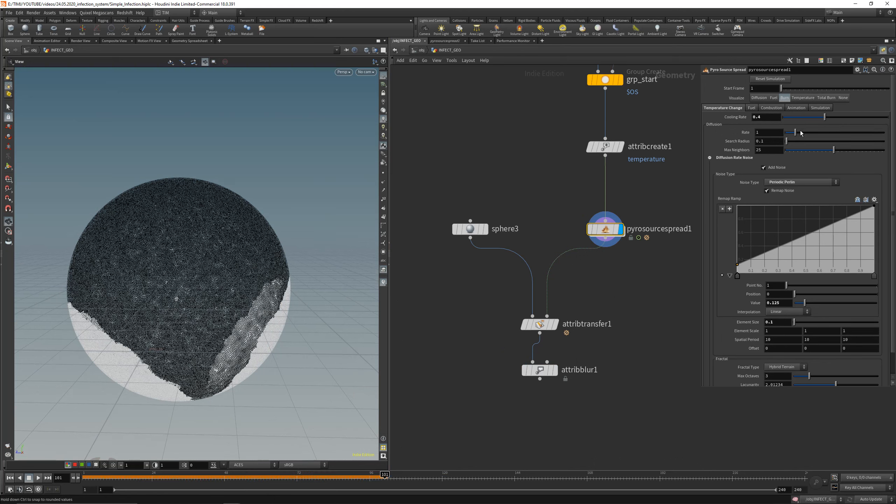
# Set pyrosourcespread1's Visualize mode to Diffusion, scrub back to an early frame, and switch the viewport visualizer to burn.
pyautogui.click(758, 98)
pyautogui.moveTo(164, 477); pyautogui.dragTo(79, 483)
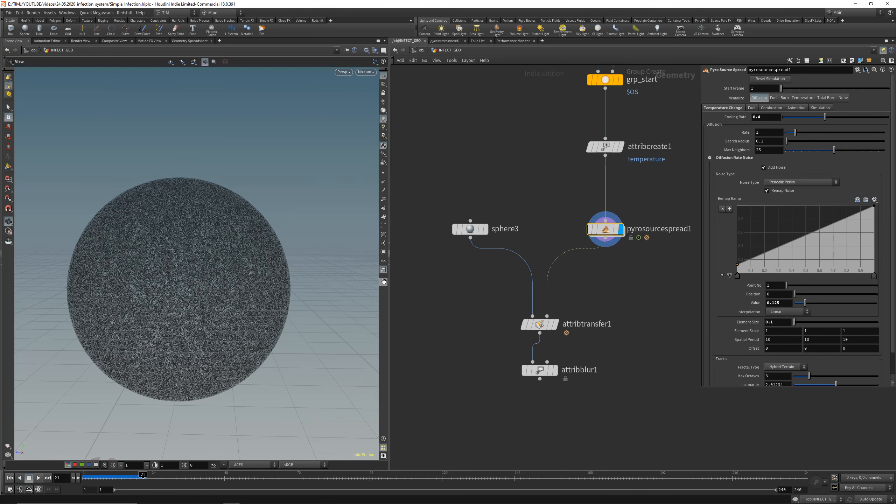
pyautogui.rightClick(384, 284)
pyautogui.click(386, 260)
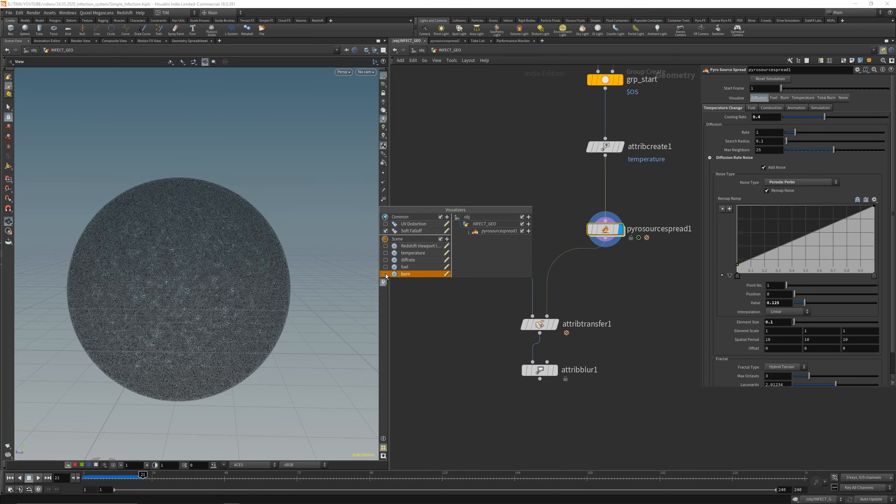
pyautogui.click(386, 275)
# Review the burn spread with Periodic Perlin noise across the timeline, ending on frame 91.
pyautogui.click(80, 480)
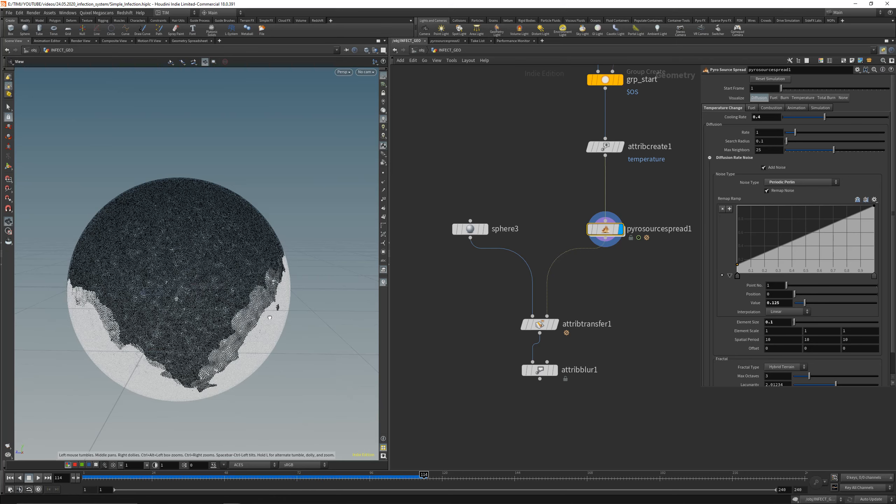
pyautogui.moveTo(264, 314); pyautogui.dragTo(231, 226)
pyautogui.moveTo(358, 476); pyautogui.dragTo(492, 446)
pyautogui.moveTo(297, 466); pyautogui.dragTo(354, 465)
# Set scatter1's Global Seed to 5.21 to relocate the infection starting points.
pyautogui.moveTo(595, 69); pyautogui.dragTo(549, 230, button='middle')
pyautogui.scroll(1, 647, 184)
pyautogui.moveTo(647, 184); pyautogui.dragTo(553, 226, button='middle')
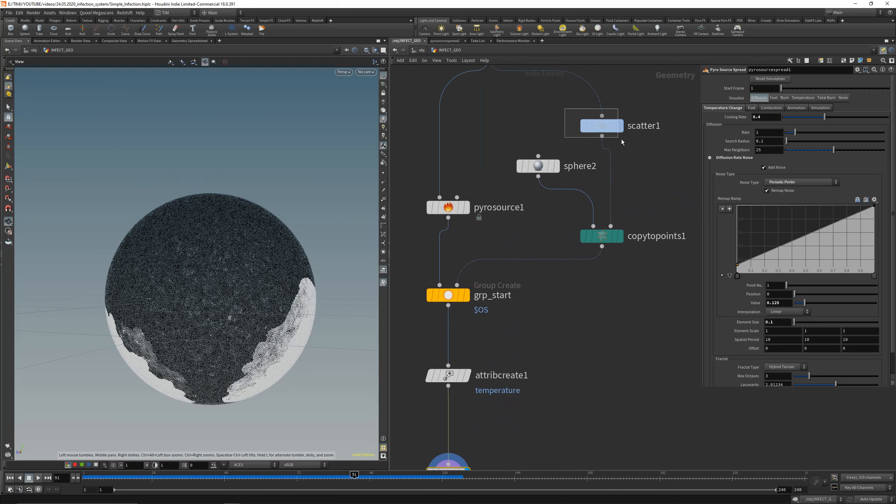
pyautogui.moveTo(622, 140); pyautogui.dragTo(623, 141)
pyautogui.moveTo(826, 186); pyautogui.dragTo(849, 189)
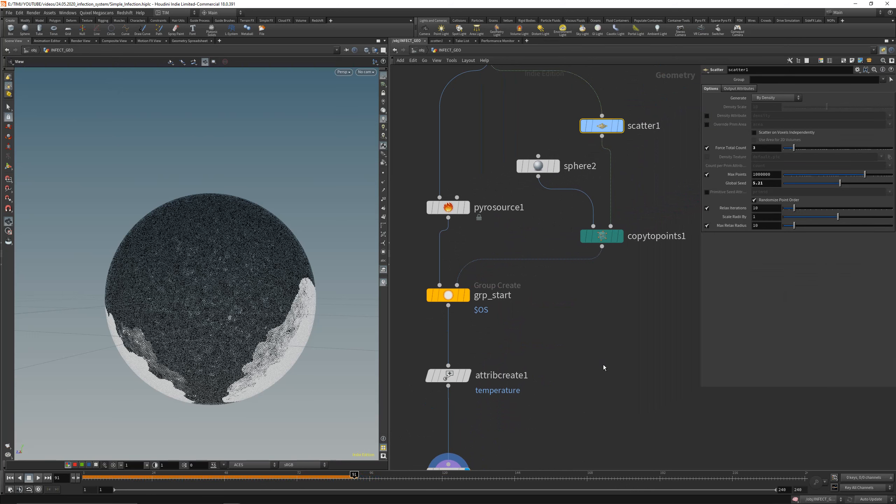
# Select pyrosourcespread1, play the simulation from frame 1 while examining the burn spread from several angles, and stop on frame 100.
pyautogui.moveTo(548, 463); pyautogui.dragTo(667, 266, button='middle')
pyautogui.moveTo(530, 265); pyautogui.dragTo(576, 308)
pyautogui.hotkey('ctrl', 'Up')
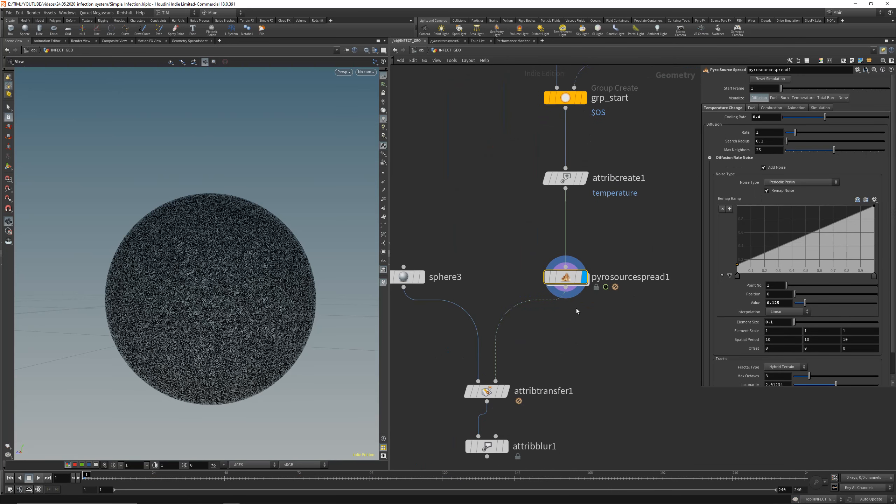
pyautogui.moveTo(232, 279); pyautogui.dragTo(257, 284)
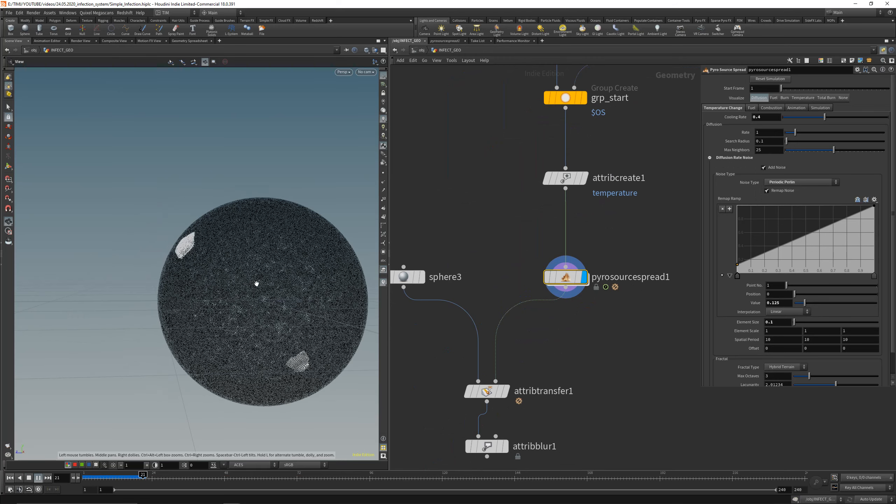
pyautogui.moveTo(263, 286); pyautogui.dragTo(226, 283, button='middle')
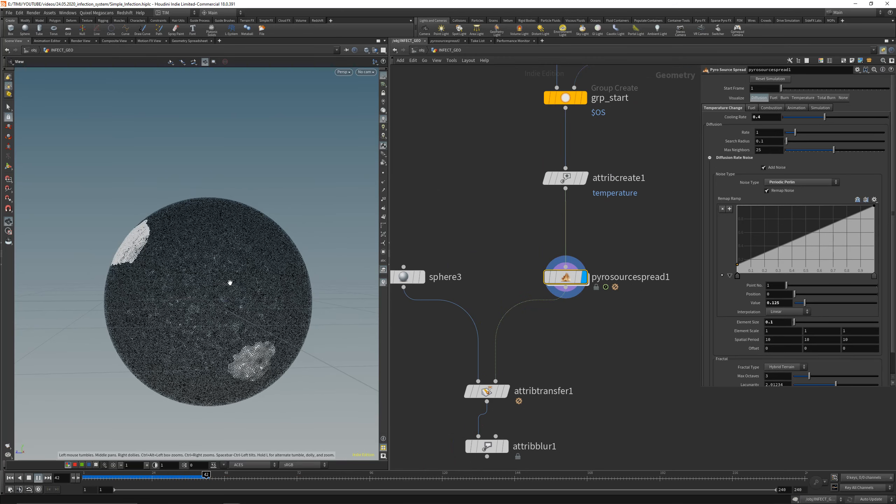
pyautogui.moveTo(232, 282); pyautogui.dragTo(264, 288)
pyautogui.moveTo(174, 292); pyautogui.dragTo(214, 296)
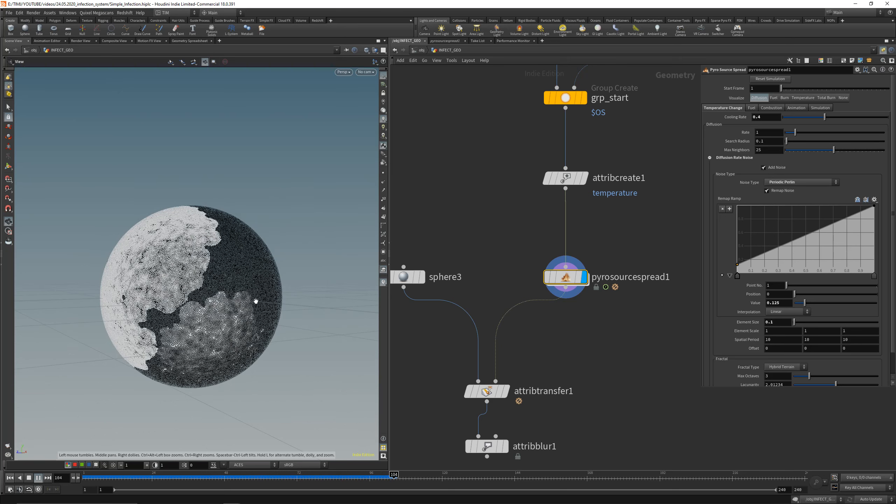
pyautogui.moveTo(286, 320); pyautogui.dragTo(260, 421)
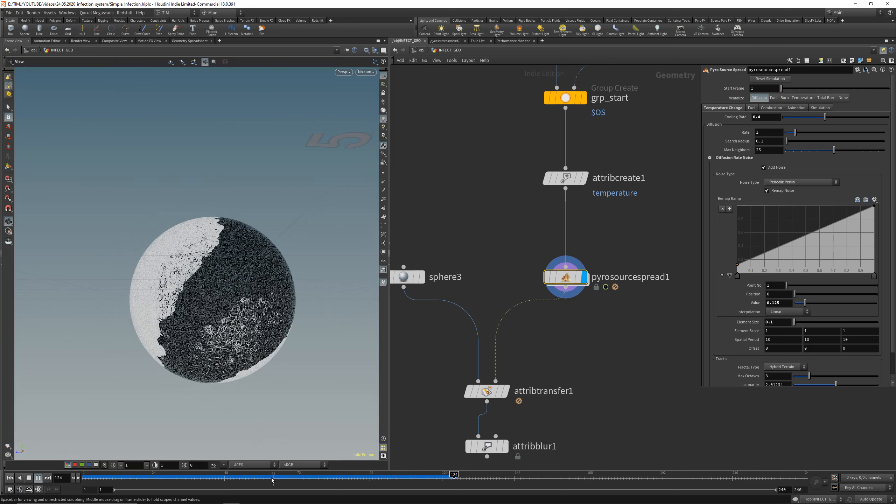
pyautogui.click(278, 477)
pyautogui.click(381, 477)
# Display attribblur1 and inspect the blurred burn on the dense sphere at frame 100.
pyautogui.moveTo(653, 391); pyautogui.dragTo(658, 324, button='middle')
pyautogui.click(510, 379)
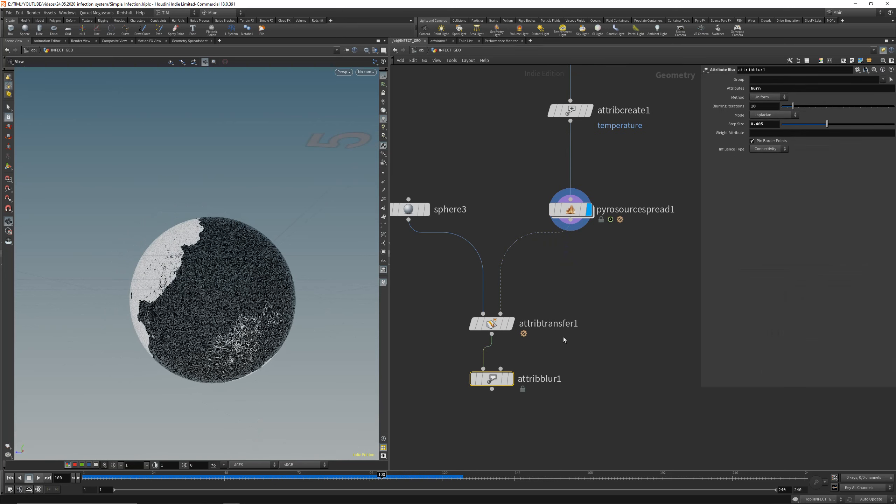
pyautogui.moveTo(209, 323); pyautogui.dragTo(199, 294)
pyautogui.moveTo(199, 295); pyautogui.dragTo(256, 282, button='right')
pyautogui.moveTo(256, 283); pyautogui.dragTo(272, 328)
pyautogui.moveTo(529, 418); pyautogui.dragTo(539, 338, button='middle')
pyautogui.scroll(-1, 525, 357)
pyautogui.moveTo(144, 503)
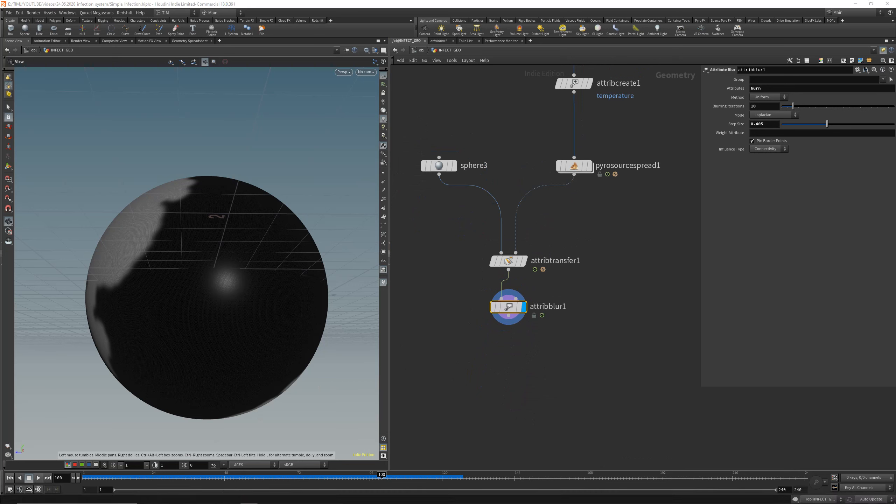
# Add a Point VOP below attribblur1, connect and display it, and save the scene file.
pyautogui.moveTo(465, 328); pyautogui.dragTo(473, 308, button='middle')
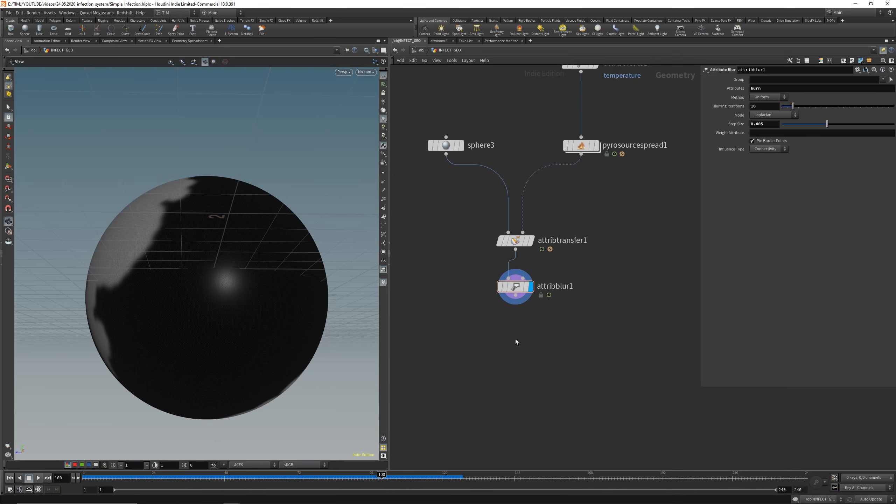
pyautogui.press('Tab')
pyautogui.write('vop')
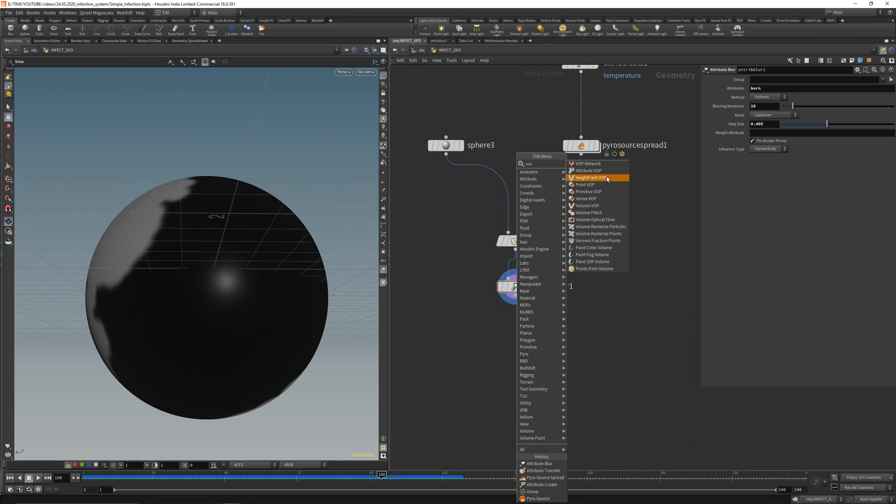
pyautogui.click(600, 186)
pyautogui.click(513, 362)
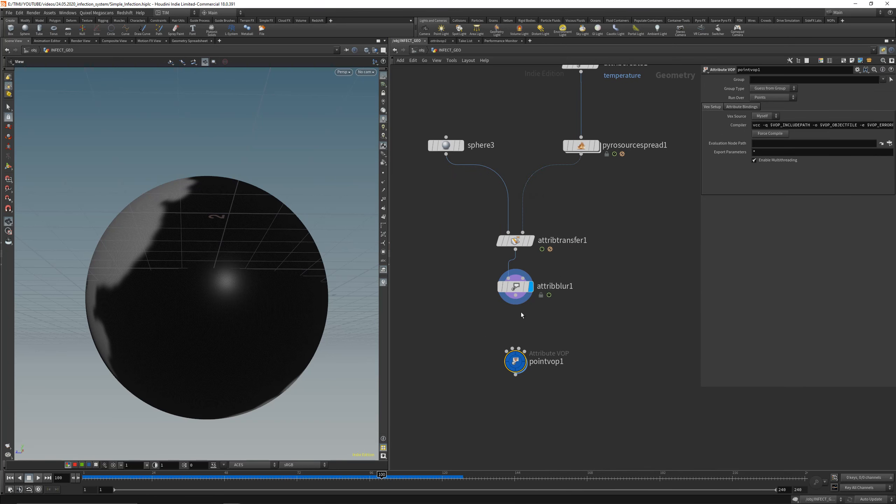
pyautogui.hotkey('ctrl', 's')
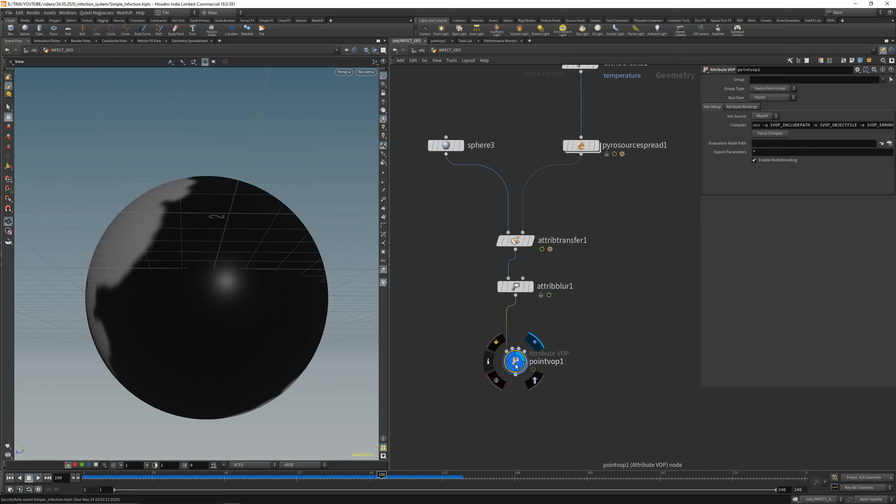
# Open pointvop1's VEX network and switch off the viewport visualizers.
pyautogui.doubleClick(519, 362)
pyautogui.moveTo(565, 183); pyautogui.dragTo(654, 218)
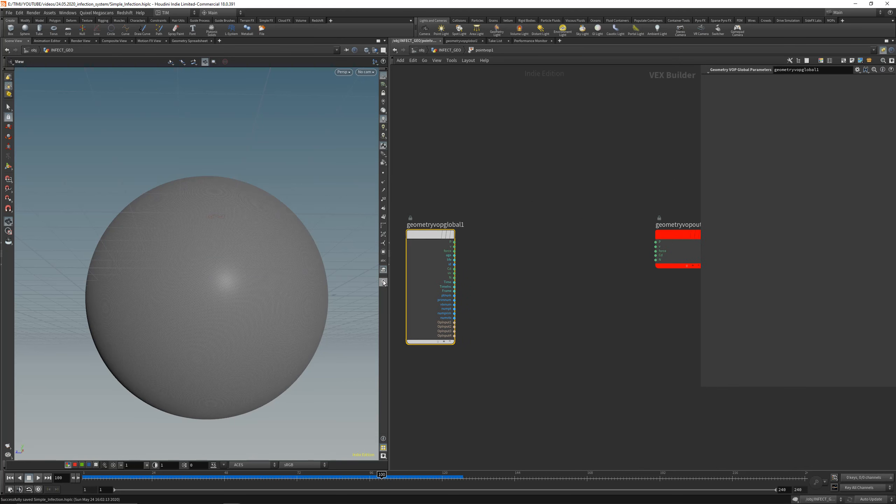
pyautogui.moveTo(522, 218)
pyautogui.mouseDown(button='middle')
pyautogui.moveTo(484, 239)
pyautogui.moveTo(523, 233)
pyautogui.mouseUp(button='middle')
pyautogui.scroll(-1, 482, 236)
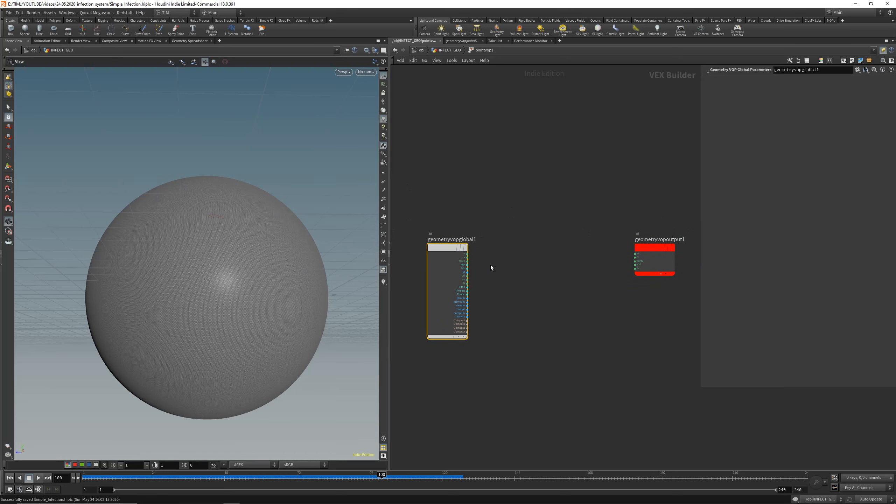
# Add an Anti-Aliased Noise node and connect the global P to its pos input.
pyautogui.press('Tab')
pyautogui.click(614, 266)
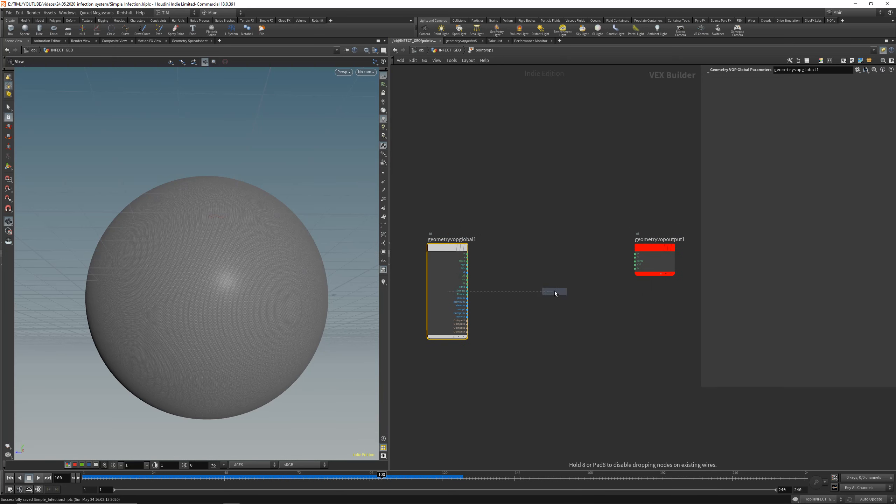
pyautogui.click(555, 291)
pyautogui.scroll(1, 521, 272)
pyautogui.moveTo(539, 306); pyautogui.dragTo(458, 254)
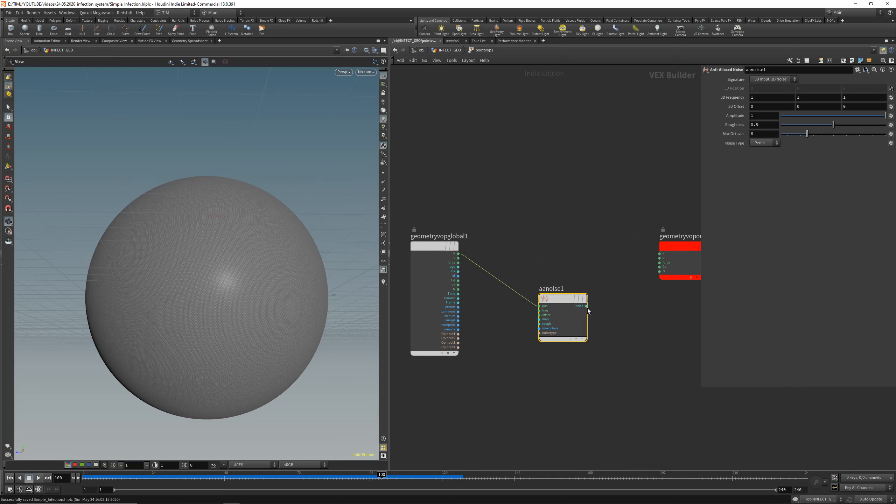
# Connect aanoise1's noise to the output node's Cd input and move the output node farther away to make room.
pyautogui.moveTo(586, 306); pyautogui.dragTo(656, 267)
pyautogui.moveTo(592, 238); pyautogui.dragTo(463, 243, button='middle')
pyautogui.moveTo(573, 253); pyautogui.dragTo(657, 253)
# Search the available VOP nodes for "fi".
pyautogui.click(521, 314)
pyautogui.press('Tab')
pyautogui.write('fi')
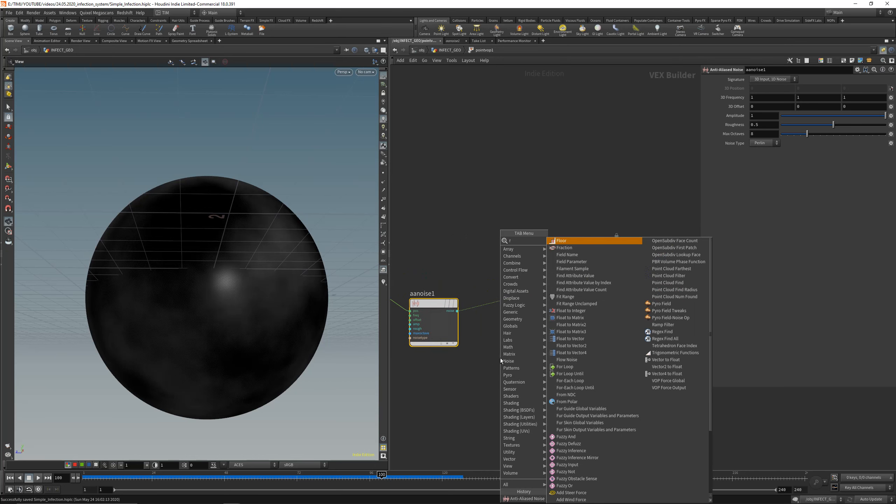
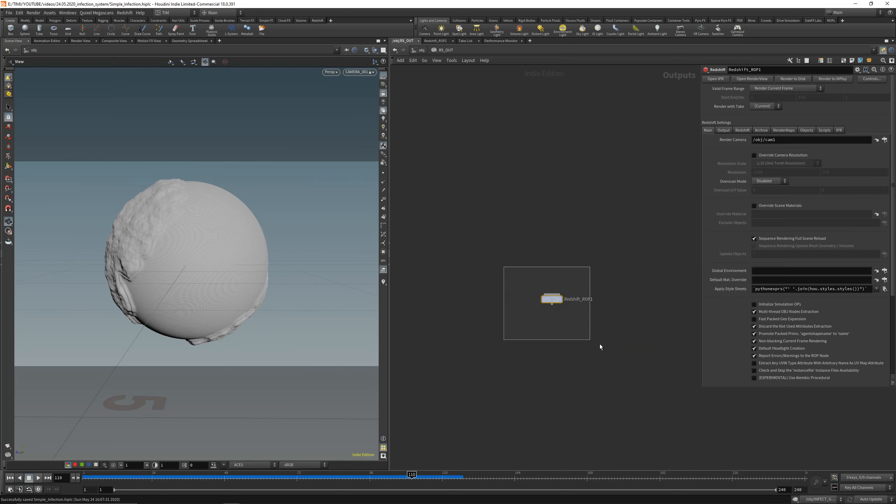
# Assign /obj/CAMERA_001 as the Render Camera of Redshift_ROP1.
pyautogui.click(885, 139)
pyautogui.click(844, 99)
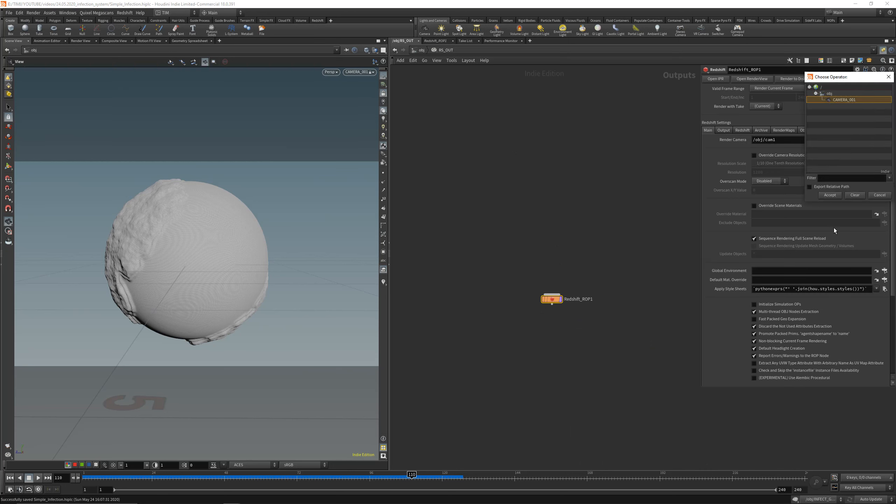
pyautogui.click(830, 197)
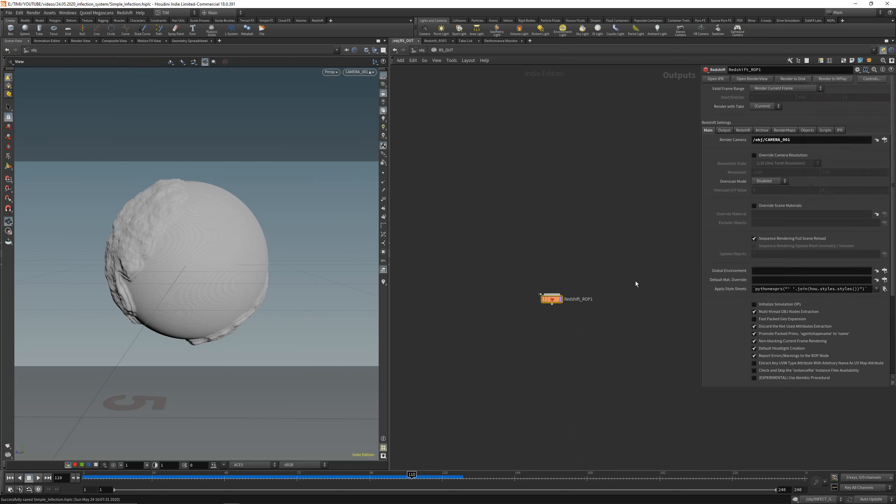
# Turn on Enable Optix RT on Supported GPUs in Redshift_ROP1's system settings, return to the object level, and save the scene.
pyautogui.click(742, 130)
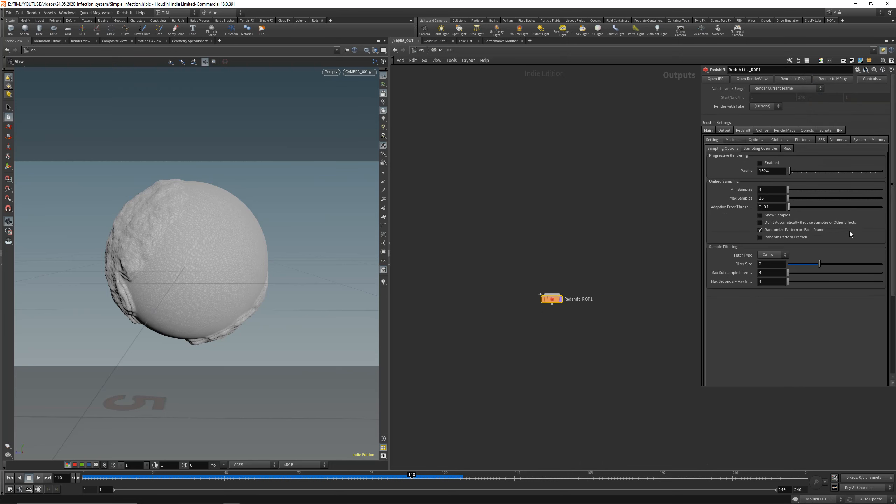
pyautogui.click(727, 131)
pyautogui.click(743, 130)
pyautogui.click(860, 140)
pyautogui.click(783, 285)
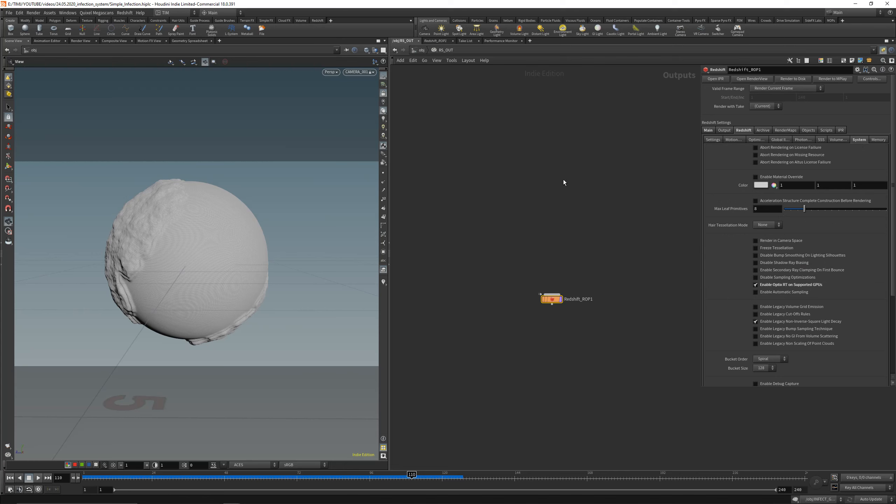
pyautogui.click(421, 49)
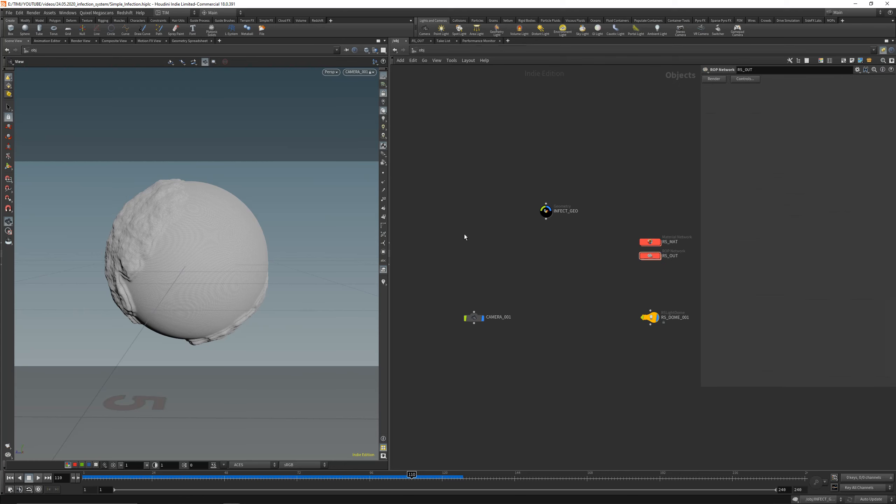
pyautogui.hotkey('ctrl', 's')
# Set CAMERA_001's resolution to 2048 by 872, adjust its framing of the sphere, and save the scene.
pyautogui.moveTo(502, 252); pyautogui.dragTo(466, 248, button='middle')
pyautogui.moveTo(418, 264); pyautogui.dragTo(457, 353)
pyautogui.click(751, 79)
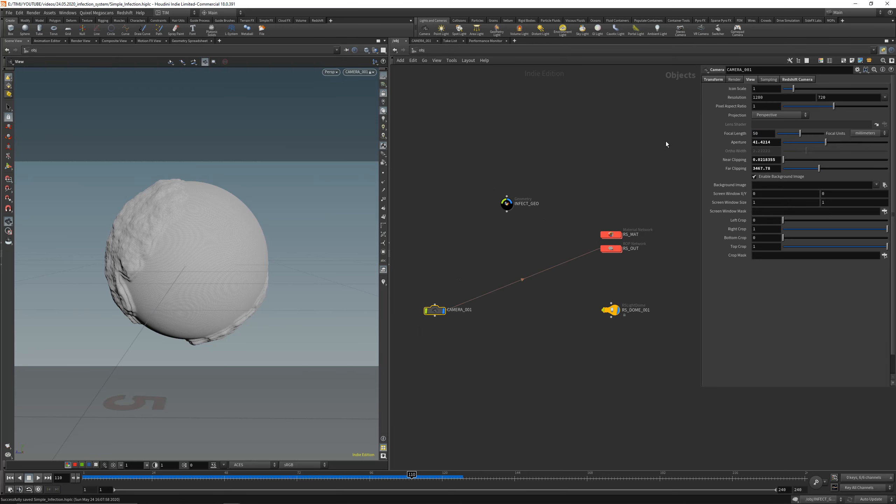
pyautogui.click(778, 97)
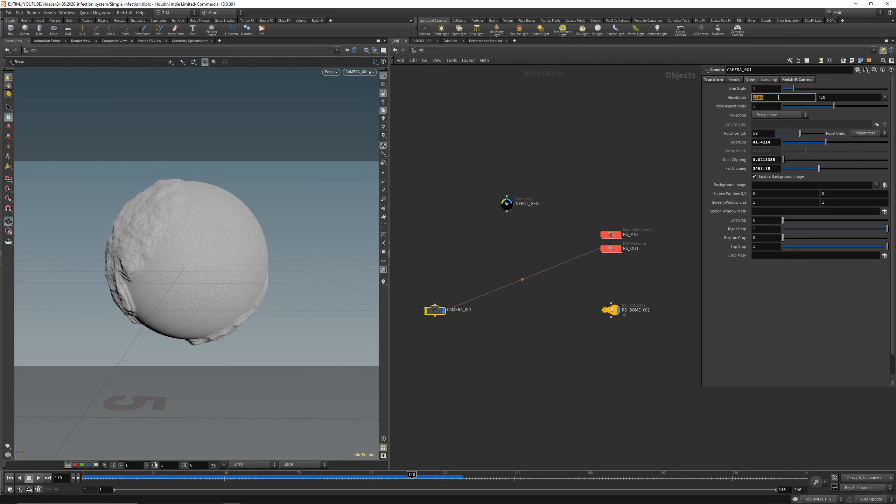
pyautogui.write('2048')
pyautogui.press('Tab')
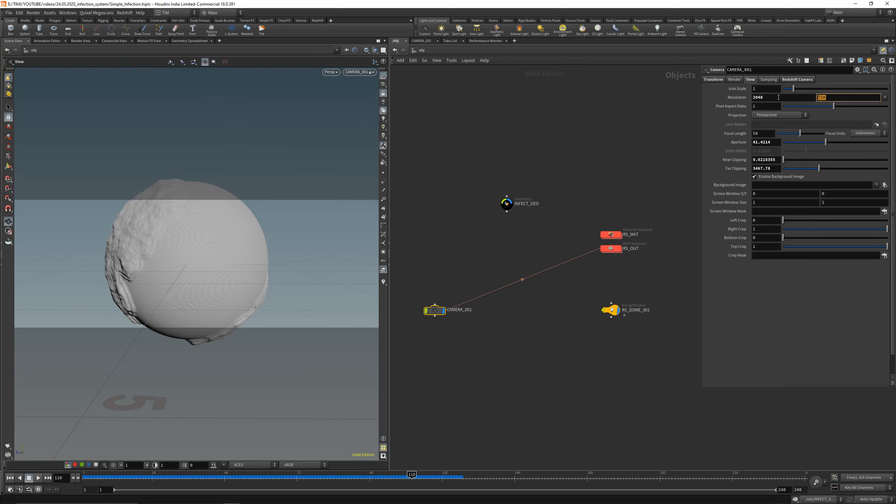
pyautogui.write('872')
pyautogui.press('Return')
pyautogui.moveTo(197, 261); pyautogui.dragTo(194, 278)
pyautogui.hotkey('ctrl', 's')
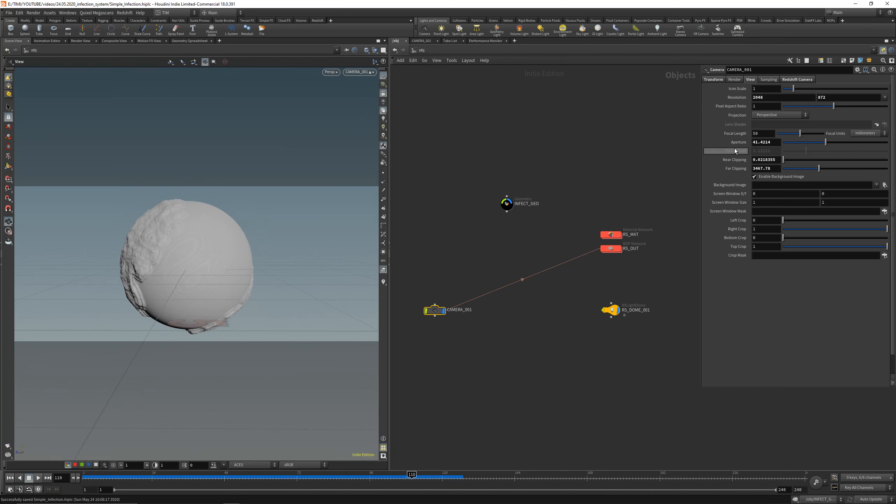
# Set CAMERA_001's focal length to 35 mm, move the camera closer so the sphere stays well framed, and save.
pyautogui.click(763, 133)
pyautogui.write('35')
pyautogui.press('Return')
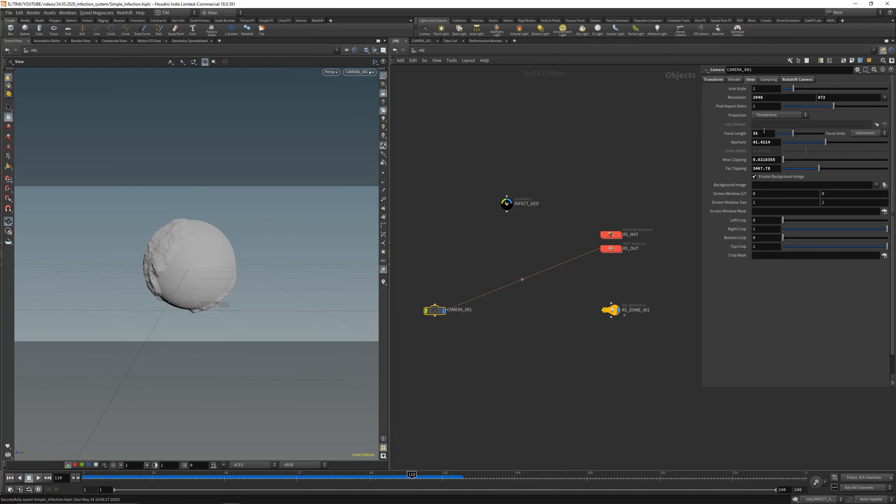
pyautogui.moveTo(174, 264); pyautogui.dragTo(196, 197, button='right')
pyautogui.moveTo(194, 238); pyautogui.dragTo(197, 244)
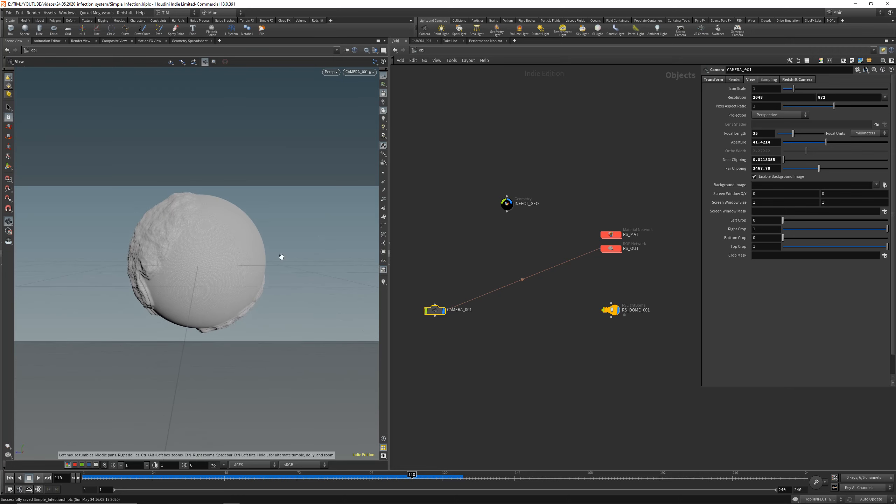
pyautogui.hotkey('ctrl', 's')
# Show CAMERA_001's Redshift camera settings and start the Redshift Render View with its display settings expanded.
pyautogui.click(476, 249)
pyautogui.click(797, 79)
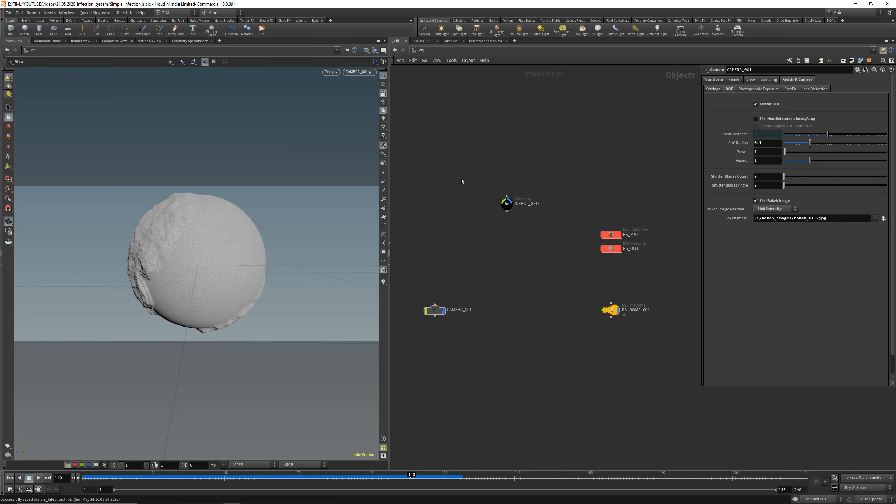
pyautogui.hotkey('alt', 'r')
pyautogui.scroll(-1, 353, 262)
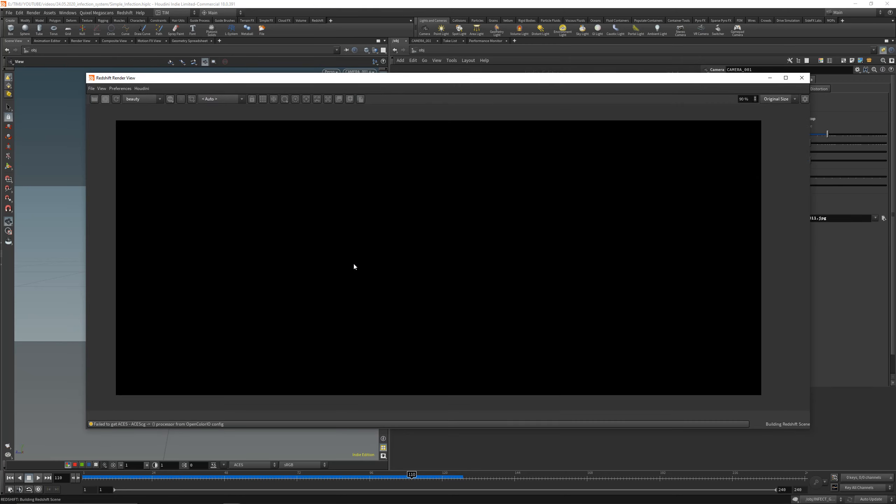
pyautogui.click(805, 100)
pyautogui.scroll(-1, 406, 228)
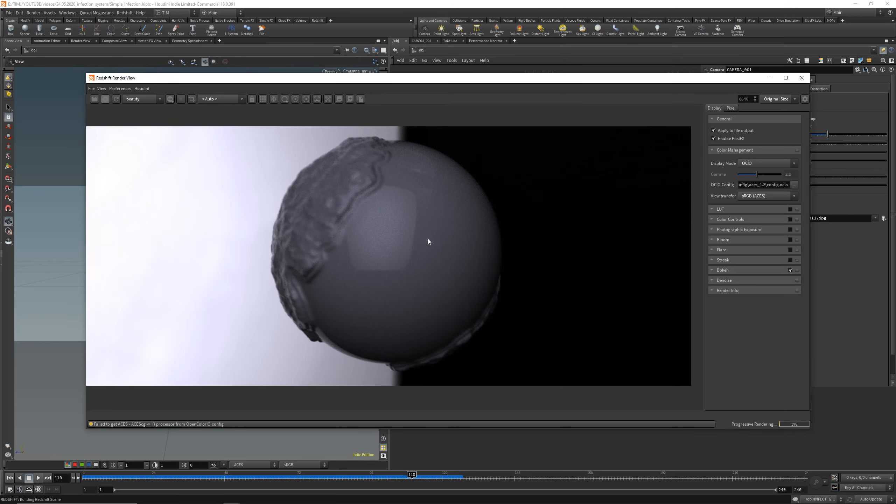
pyautogui.scroll(-1, 413, 239)
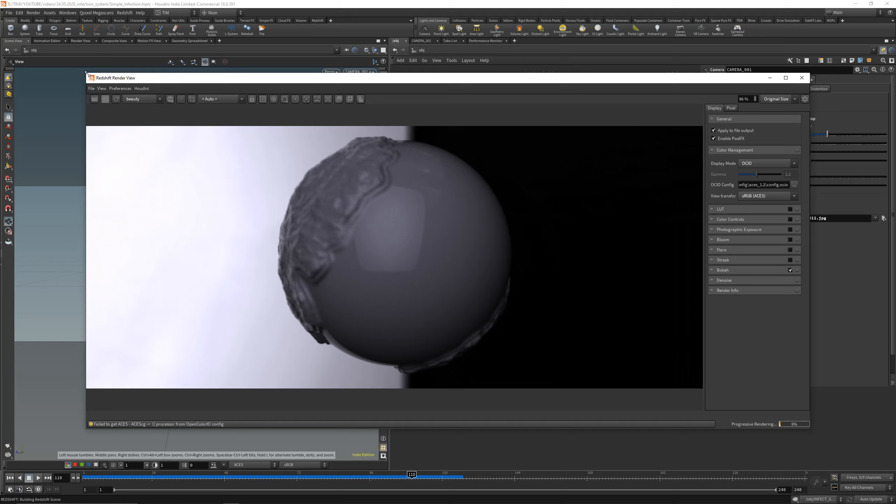
# Shrink and reposition the Redshift Render View, and set its view transform to Rec.709 (ACES).
pyautogui.moveTo(87, 74); pyautogui.dragTo(218, 131)
pyautogui.click(317, 21)
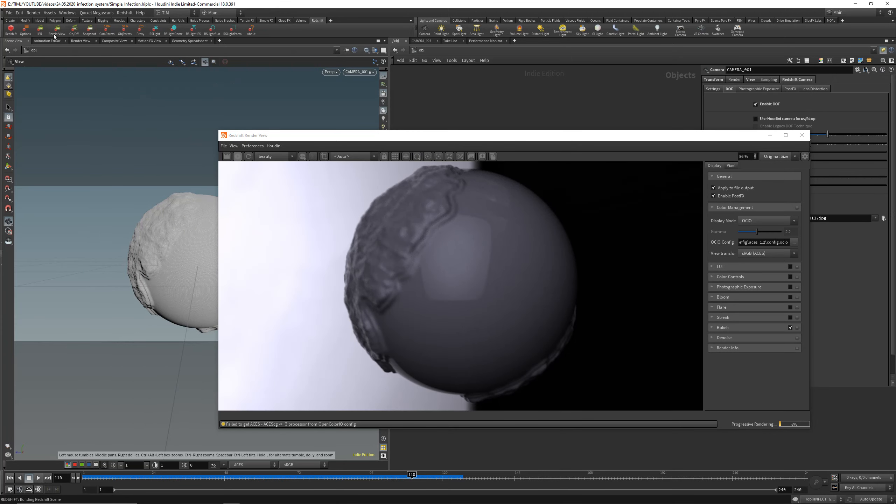
pyautogui.moveTo(316, 135); pyautogui.dragTo(185, 87)
pyautogui.scroll(-2, 422, 230)
pyautogui.click(636, 206)
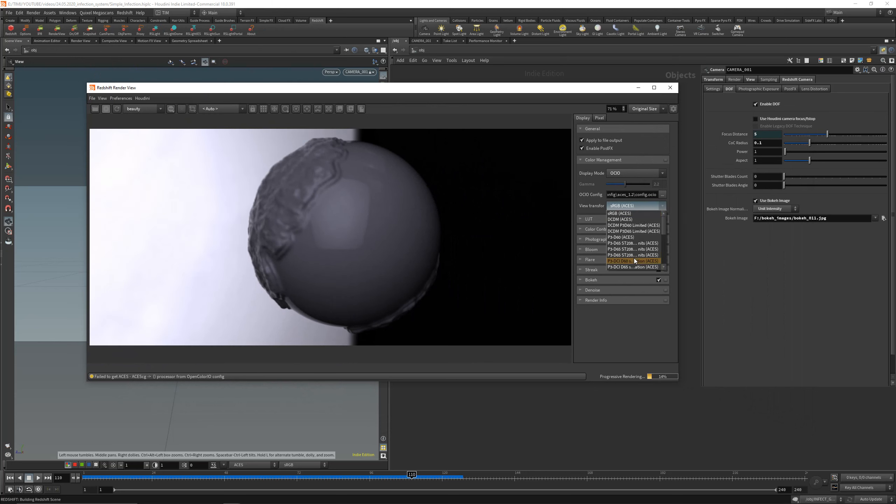
pyautogui.scroll(-3, 635, 255)
pyautogui.click(302, 249)
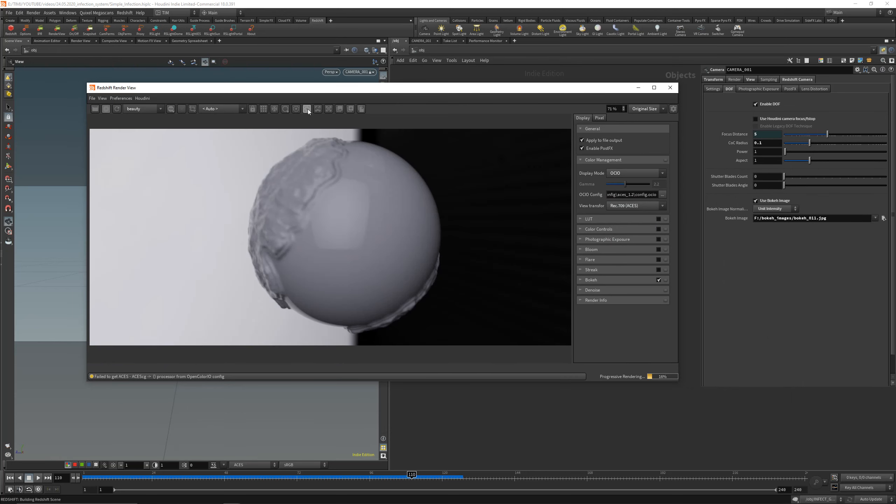
# Set the camera's focus distance by picking the front of the sphere in the render, and narrow the Render View window.
pyautogui.click(307, 108)
pyautogui.click(356, 232)
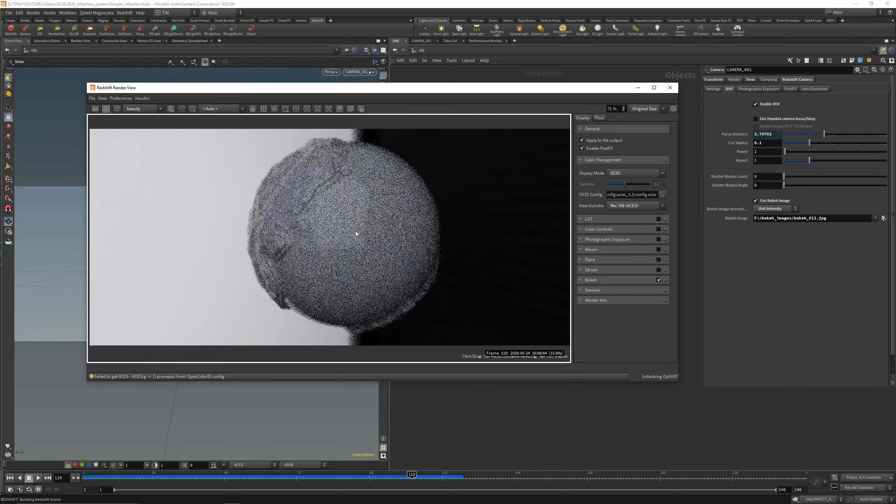
pyautogui.click(307, 109)
pyautogui.moveTo(678, 143); pyautogui.dragTo(523, 142)
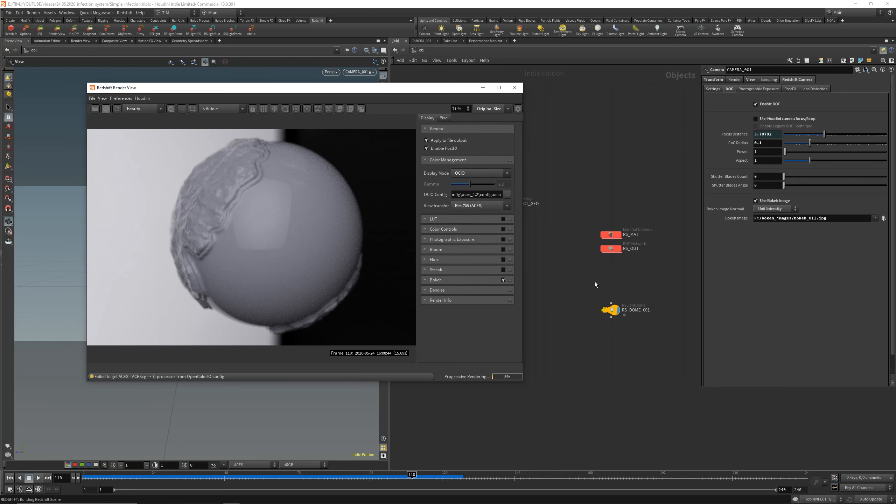
# Turn off Enable Background on RS_DOME_001 and widen the Render View so the whole frame fits.
pyautogui.click(611, 310)
pyautogui.click(767, 214)
pyautogui.scroll(-2, 230, 226)
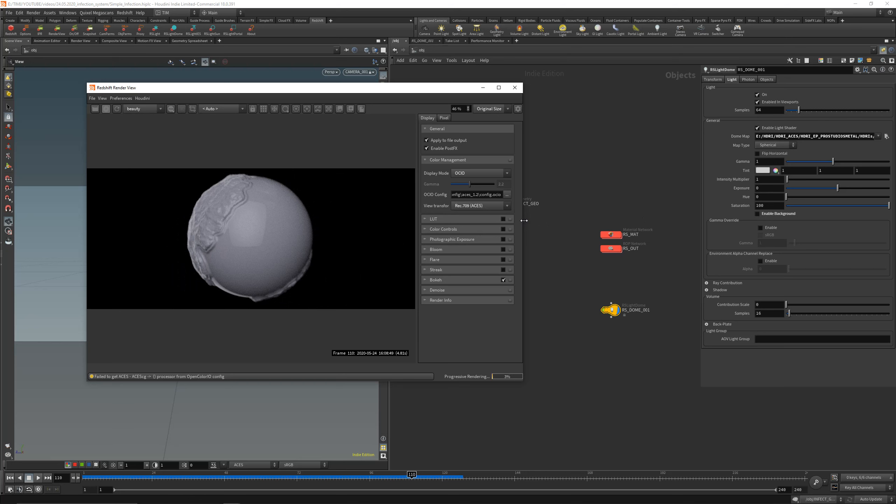
pyautogui.moveTo(523, 224); pyautogui.dragTo(567, 224)
# Set the depth-of-field CoC Radius of CAMERA_001 to 0.25.
pyautogui.moveTo(593, 270); pyautogui.dragTo(699, 282, button='middle')
pyautogui.moveTo(610, 322); pyautogui.dragTo(672, 308, button='middle')
pyautogui.moveTo(628, 304); pyautogui.dragTo(601, 278)
pyautogui.click(767, 146)
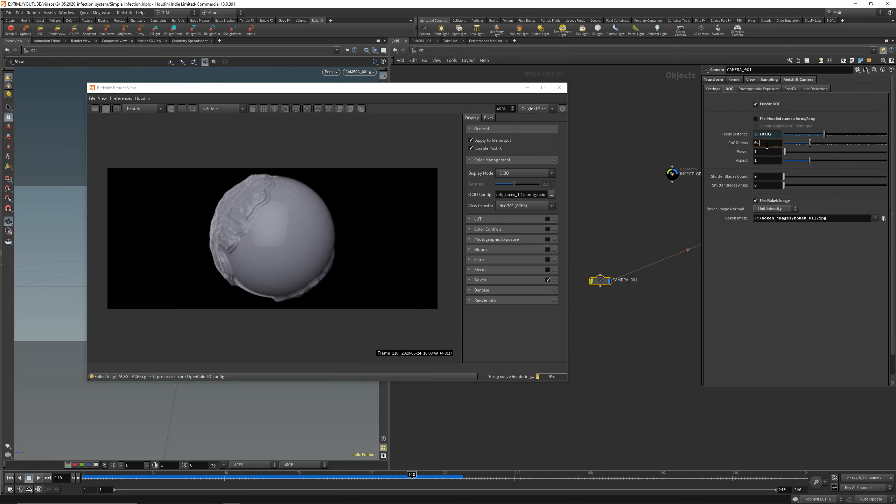
pyautogui.write('25')
pyautogui.press('Return')
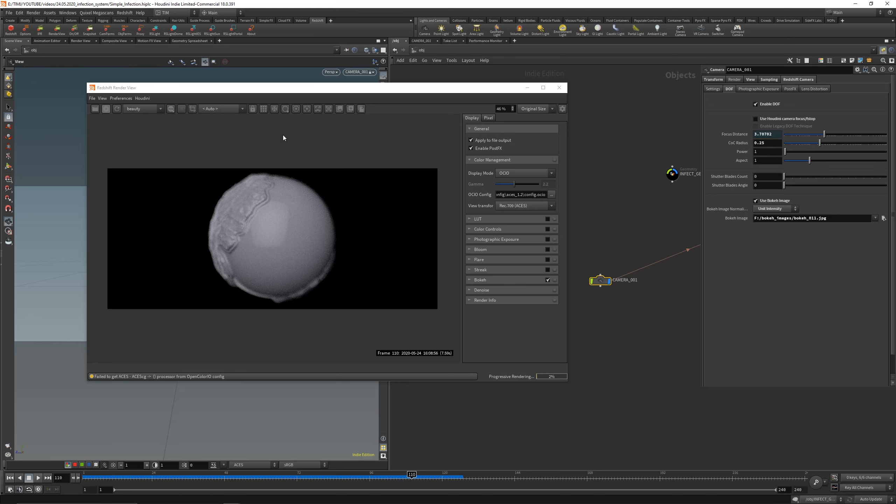
# Refocus the camera by picking a point on the infected area of the sphere in the render.
pyautogui.scroll(4, 283, 138)
pyautogui.click(235, 229)
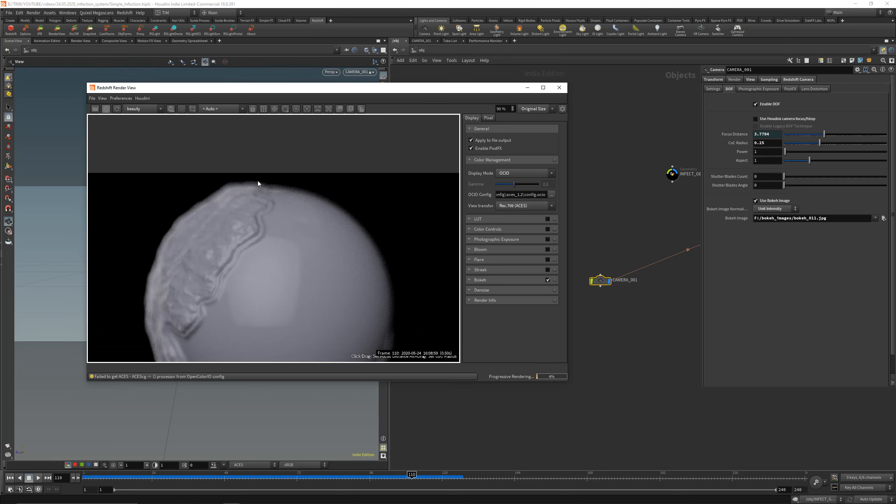
pyautogui.scroll(-4, 332, 250)
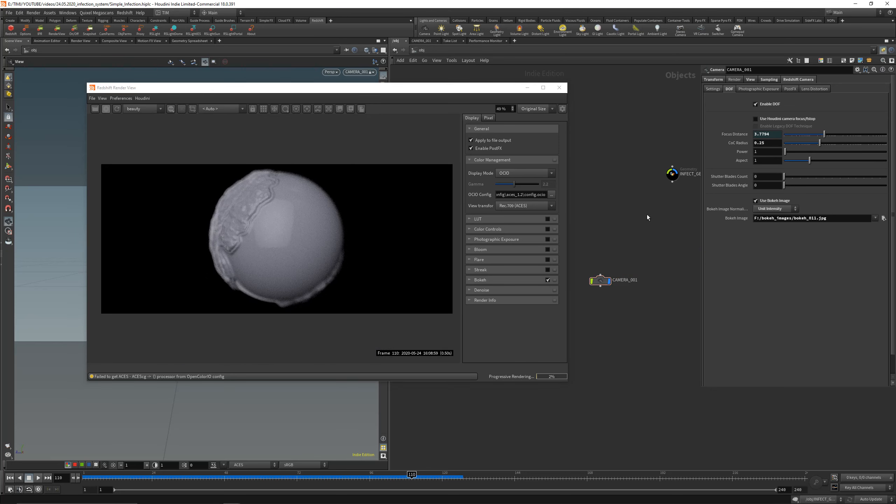
# Save the scene and move the Redshift Render View out of the way of the network.
pyautogui.moveTo(647, 215); pyautogui.dragTo(593, 253, button='middle')
pyautogui.hotkey('ctrl', 's')
pyautogui.moveTo(212, 88); pyautogui.dragTo(0, 79)
pyautogui.click(37, 96)
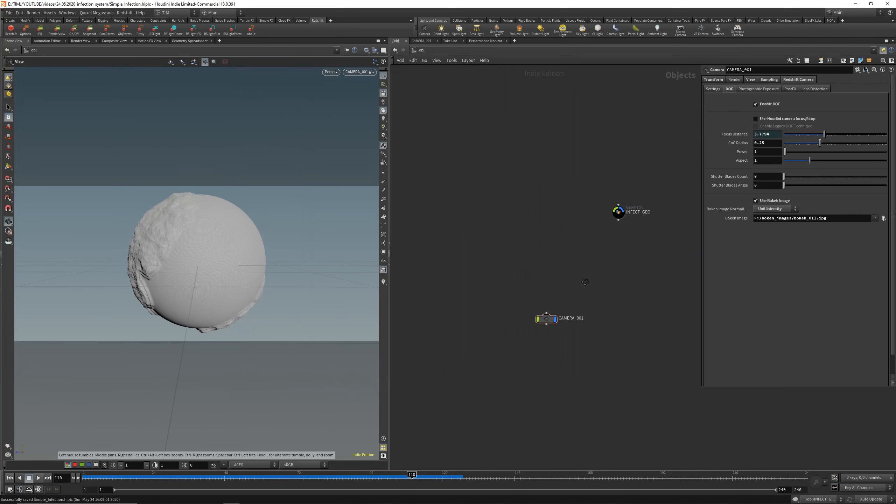
# Go inside RS_MAT to the RS_MAT_INFECT material network and move Material1 farther from redshift_material1.
pyautogui.moveTo(584, 281); pyautogui.dragTo(452, 271, button='middle')
pyautogui.doubleClick(593, 245)
pyautogui.doubleClick(495, 269)
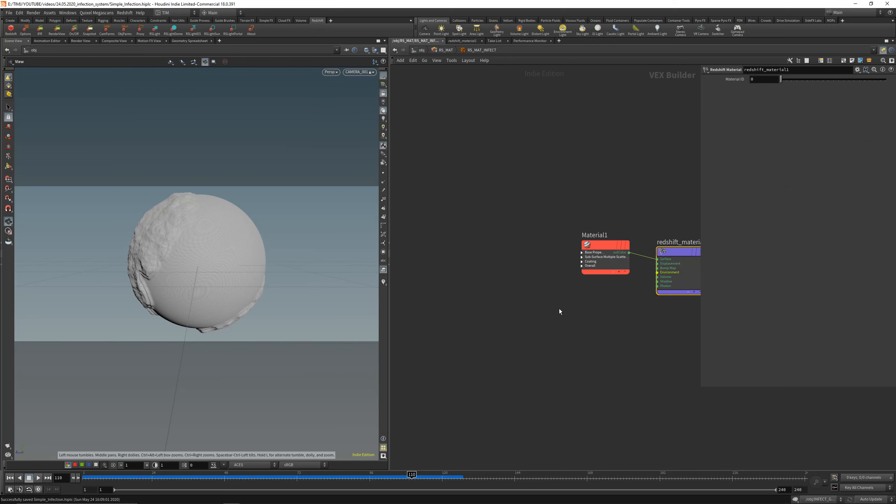
pyautogui.moveTo(601, 260); pyautogui.dragTo(512, 263)
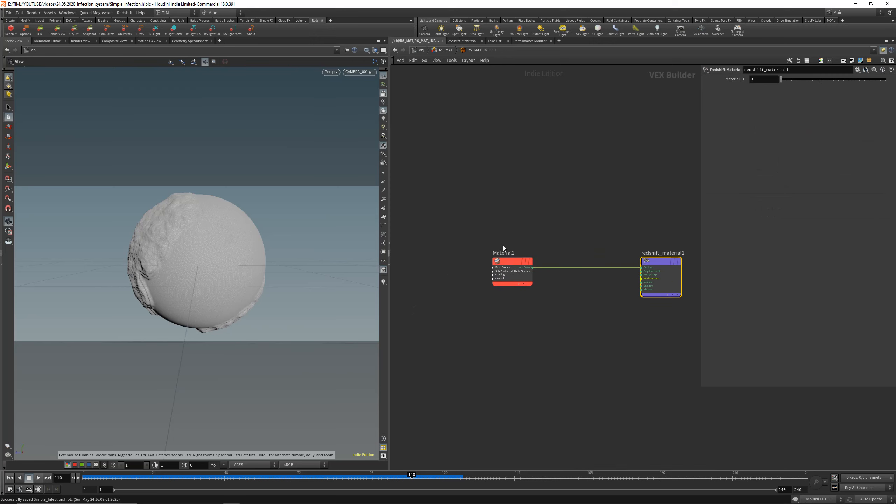
# Narrow the scene viewport to enlarge the network area, and bring the Redshift Render View back into view.
pyautogui.moveTo(391, 256); pyautogui.dragTo(318, 251)
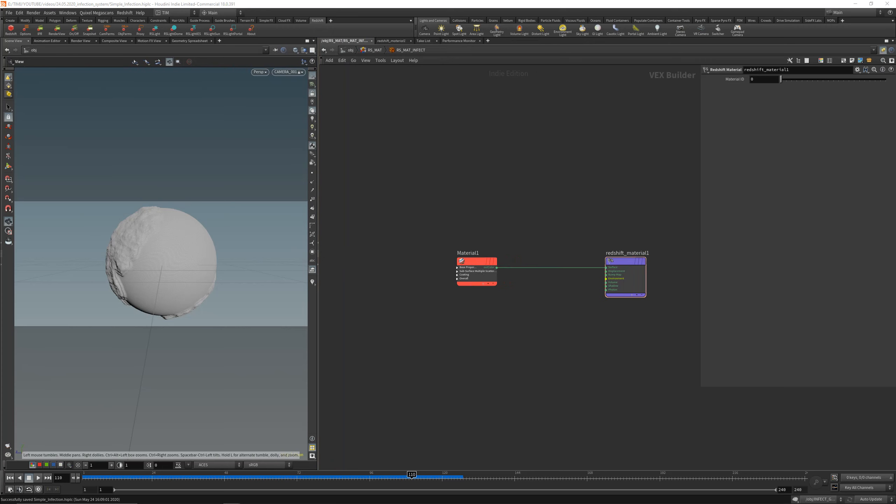
pyautogui.moveTo(0, 141); pyautogui.dragTo(82, 86)
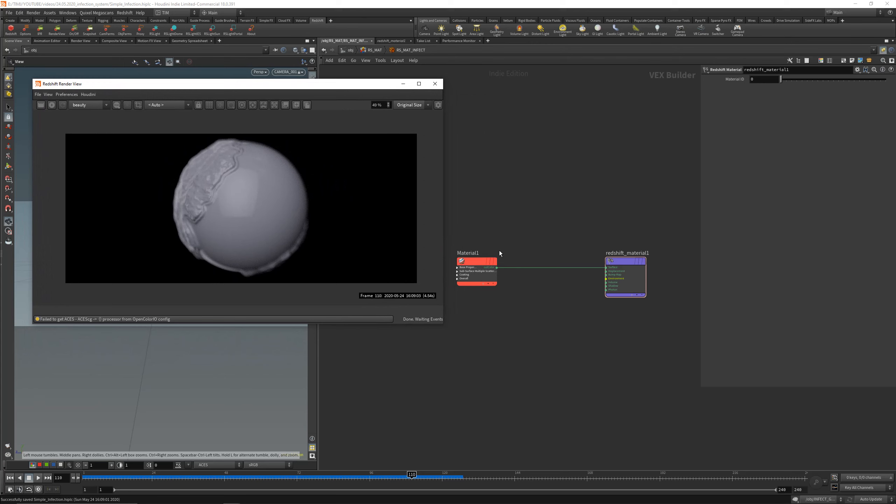
pyautogui.moveTo(489, 239); pyautogui.dragTo(564, 227, button='middle')
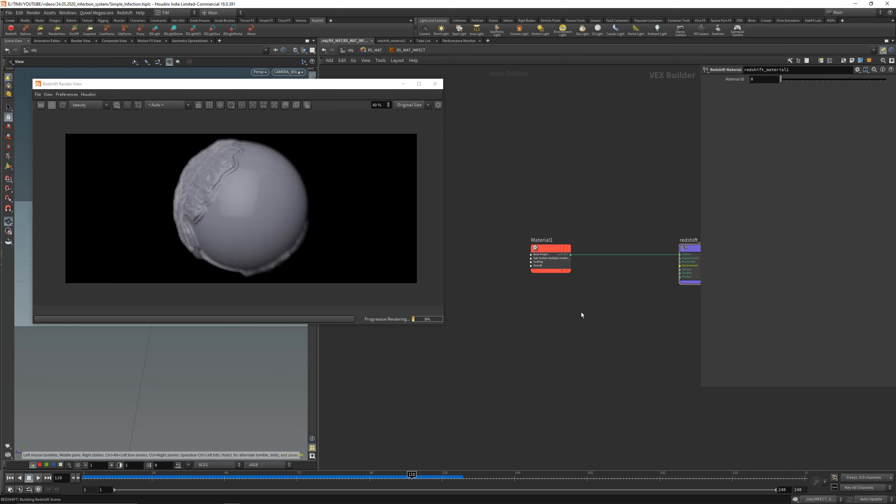
# Add an RS Color User Data node below Material1 and set its attribute name to burn.
pyautogui.press('Tab')
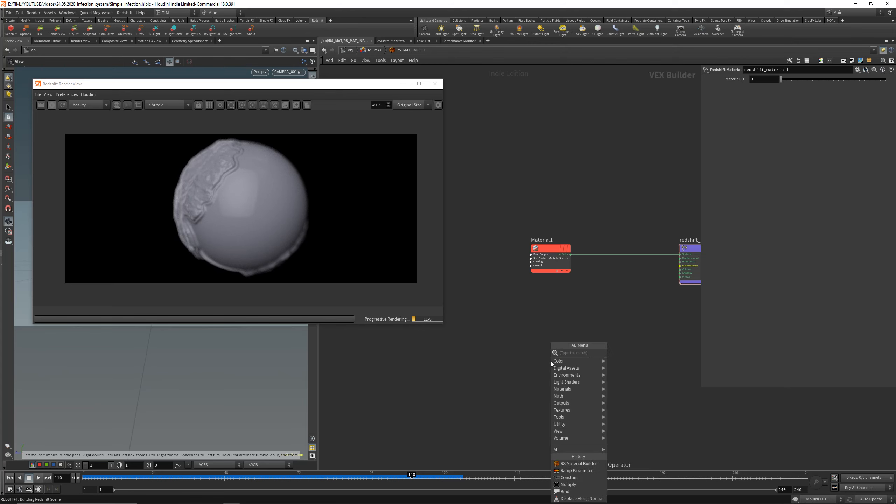
pyautogui.write('c')
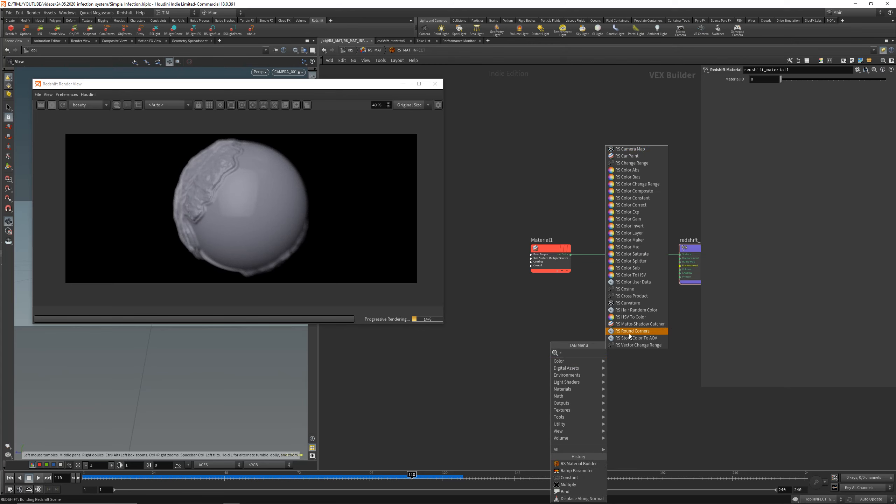
pyautogui.click(625, 282)
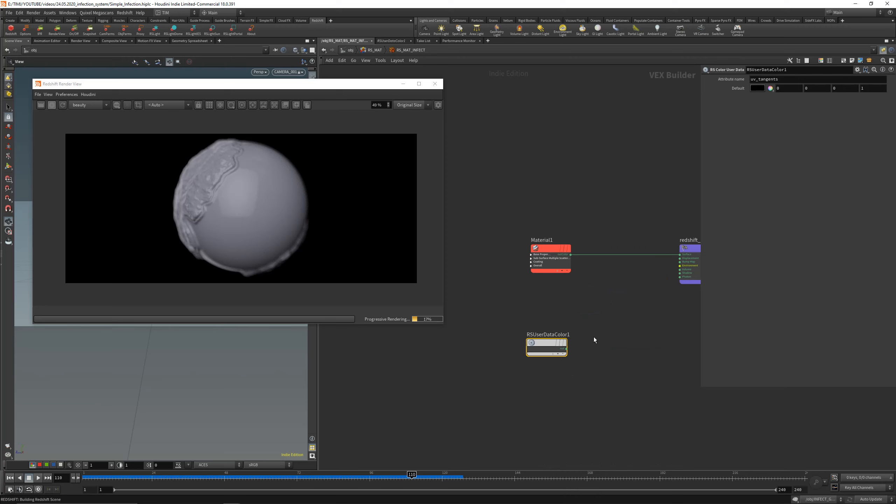
pyautogui.doubleClick(775, 79)
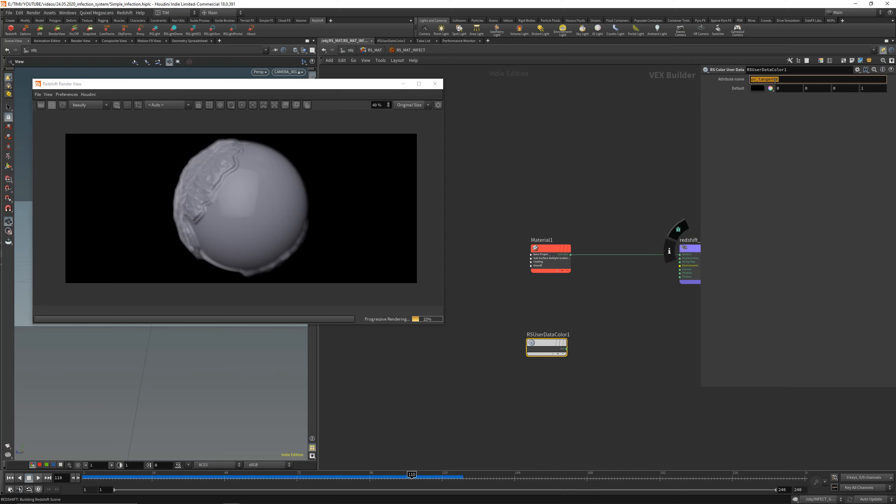
pyautogui.write('burn')
pyautogui.press('Return')
pyautogui.click(649, 272)
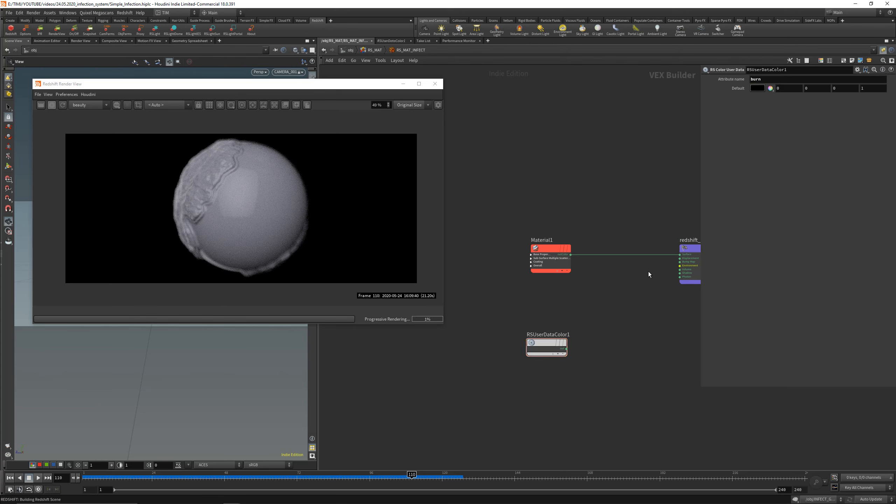
# Connect RSUserDataColor1 to redshift_material1's Surface input to preview the burn attribute, and switch the wires to the curved style.
pyautogui.moveTo(649, 272); pyautogui.dragTo(621, 272, button='middle')
pyautogui.scroll(1, 621, 272)
pyautogui.click(522, 365)
pyautogui.click(659, 251)
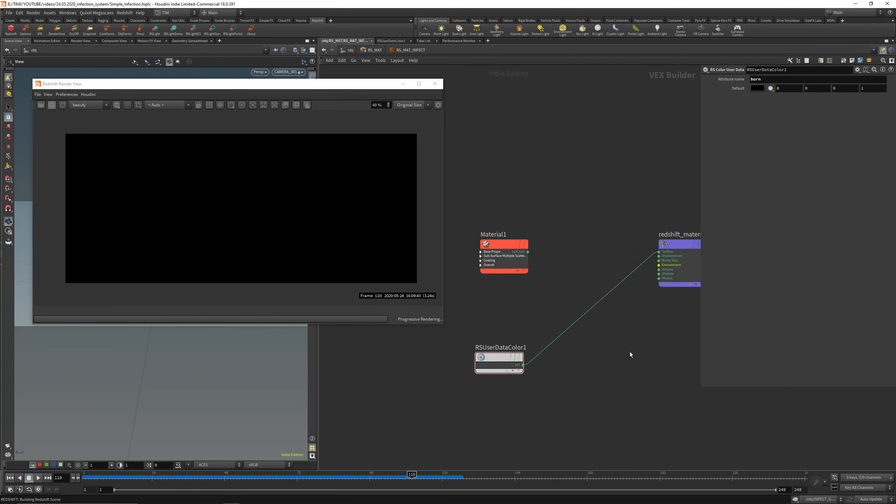
pyautogui.hotkey('shift', 's')
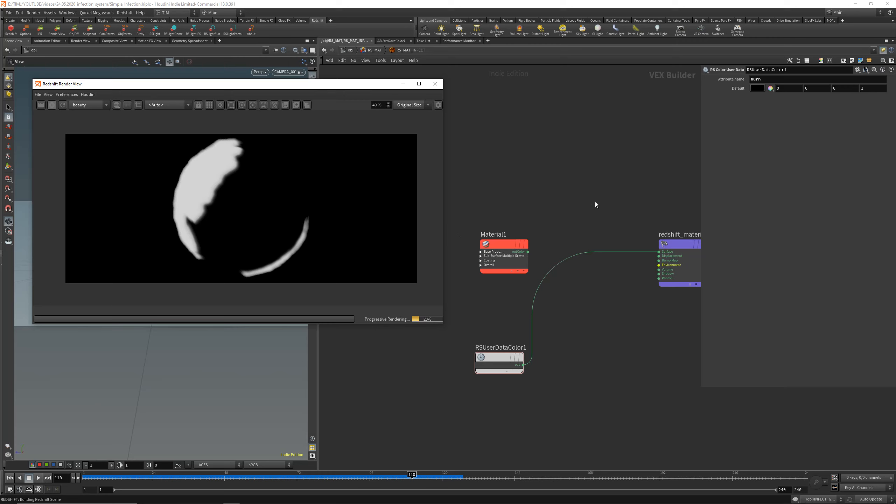
# Cut the wire from RSUserDataColor1 and reconnect Material1 to the Surface input of redshift_material1.
pyautogui.click(568, 304)
pyautogui.press('y')
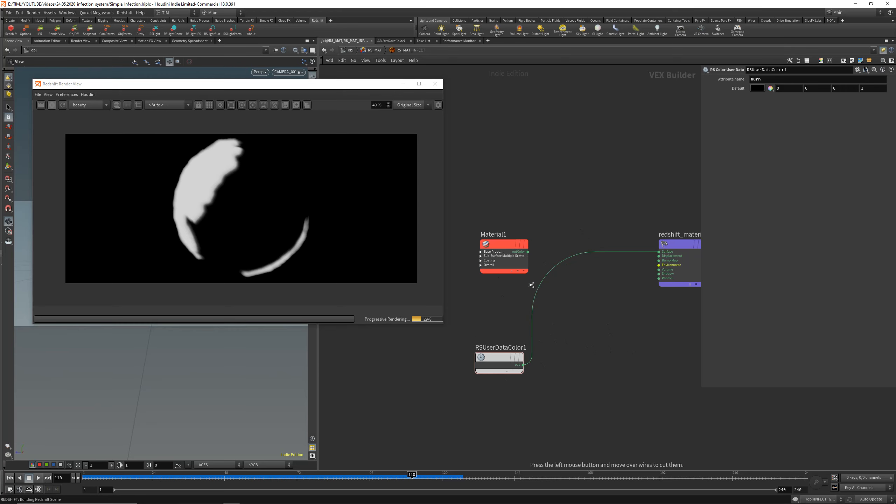
pyautogui.moveTo(531, 283); pyautogui.dragTo(569, 283)
pyautogui.moveTo(528, 252); pyautogui.dragTo(659, 252)
pyautogui.moveTo(525, 201); pyautogui.dragTo(537, 281)
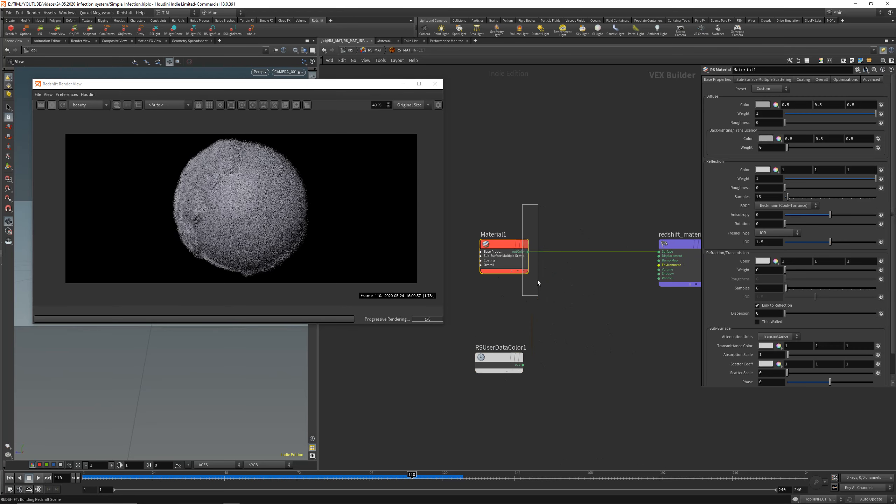
# Set Material1's diffuse color to white, then change it to black.
pyautogui.rightClick(764, 104)
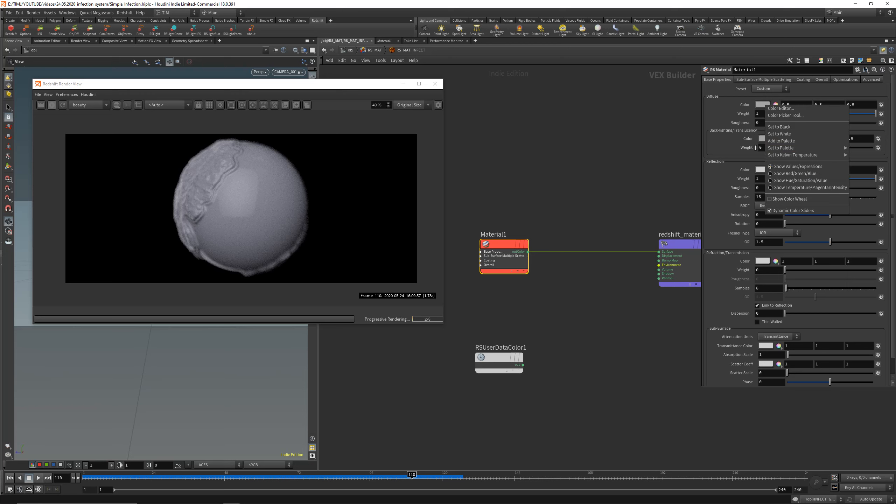
pyautogui.click(781, 135)
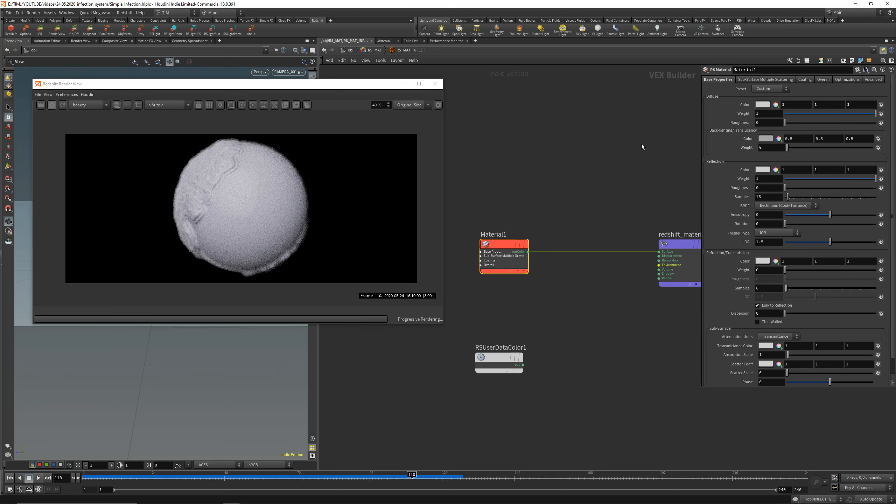
pyautogui.rightClick(764, 105)
pyautogui.click(776, 130)
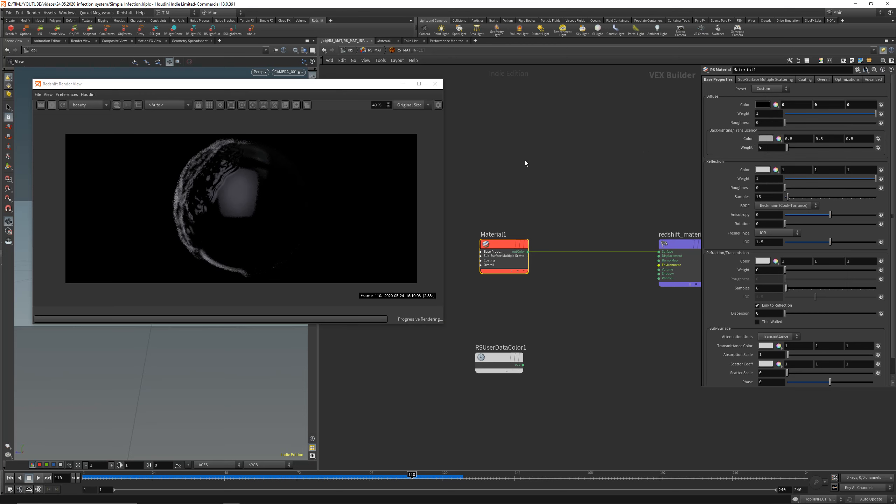
# Set Material1's reflection roughness to 0.25, then raise it to 0.423.
pyautogui.click(767, 189)
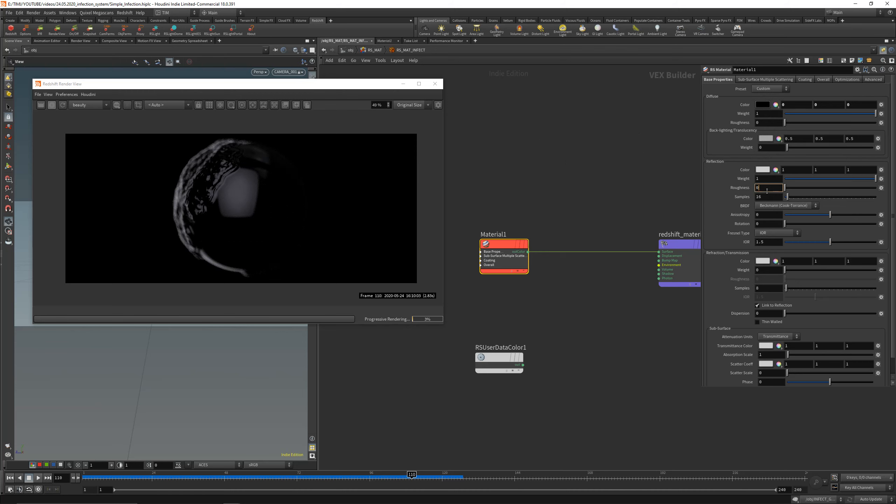
pyautogui.write('0.25')
pyautogui.press('Return')
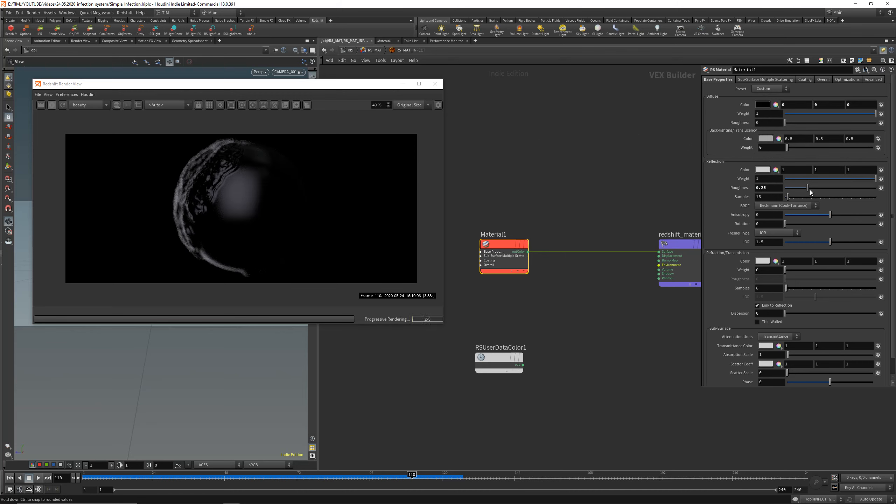
pyautogui.moveTo(811, 193)
pyautogui.mouseDown()
pyautogui.moveTo(836, 192)
pyautogui.moveTo(824, 195)
pyautogui.mouseUp()
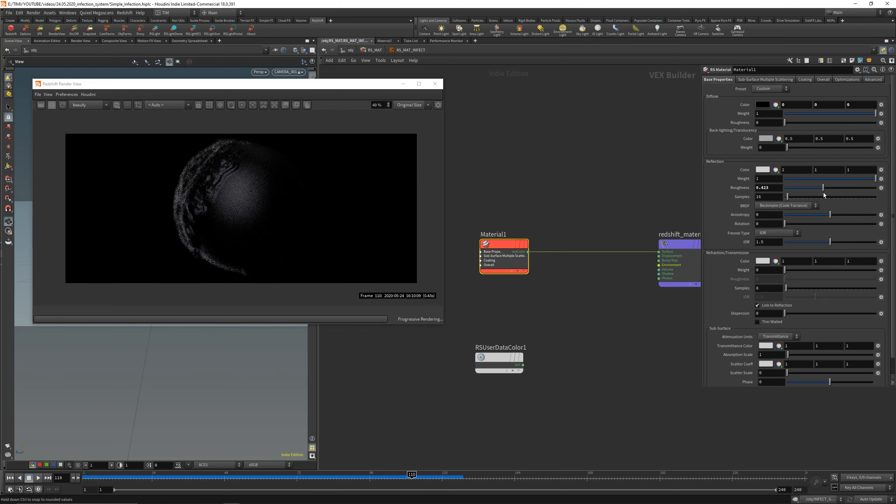
pyautogui.click(136, 217)
pyautogui.click(625, 296)
# Move RSUserDataColor1 aside and add a second RS Material node below Material1.
pyautogui.moveTo(578, 296); pyautogui.dragTo(580, 264, button='middle')
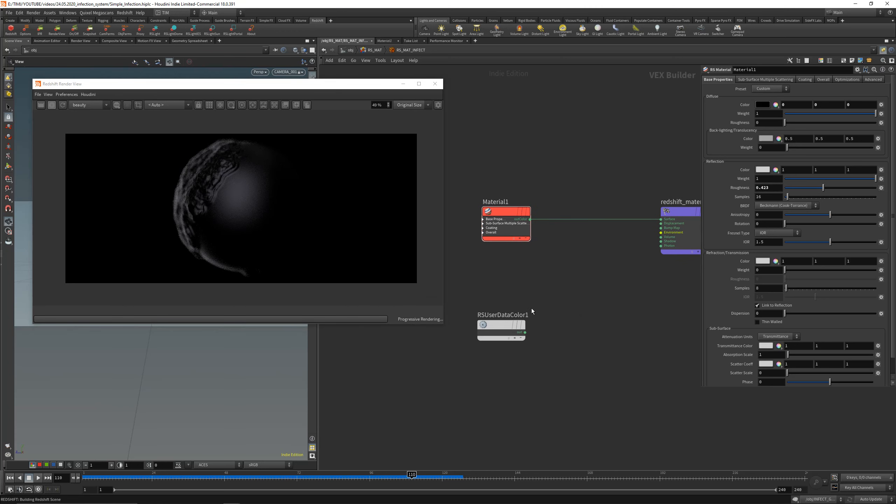
pyautogui.moveTo(509, 323); pyautogui.dragTo(420, 371)
pyautogui.press('Tab')
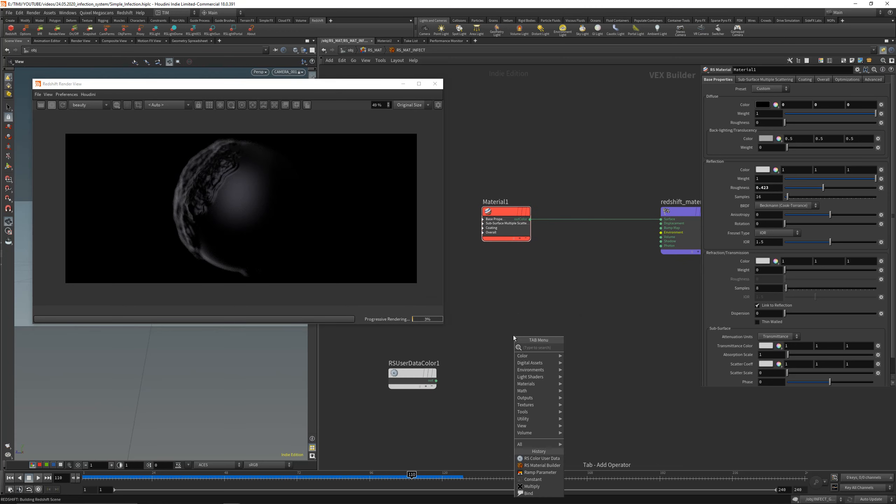
pyautogui.press('Tab')
pyautogui.write('rs')
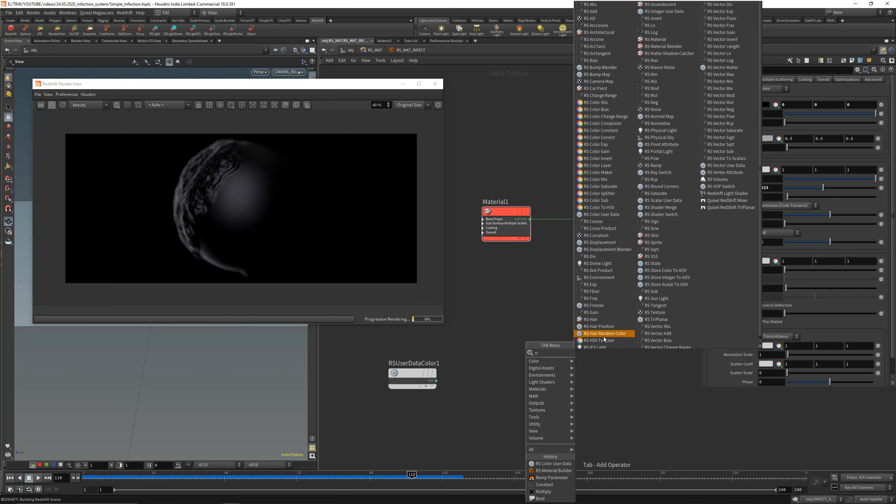
pyautogui.write(' m')
pyautogui.click(598, 353)
pyautogui.click(542, 333)
pyautogui.moveTo(538, 292); pyautogui.dragTo(530, 345)
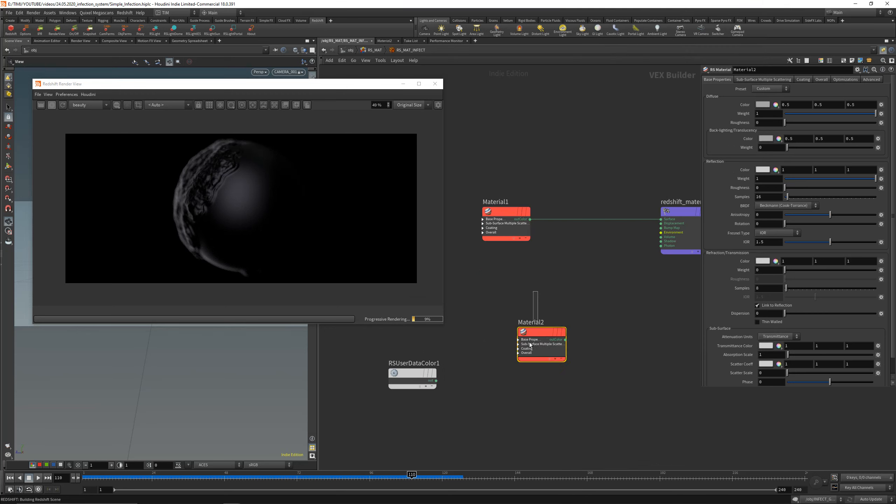
# Apply the Gold preset to Material2 and connect its outColor to the Surface input of redshift_material1.
pyautogui.click(770, 88)
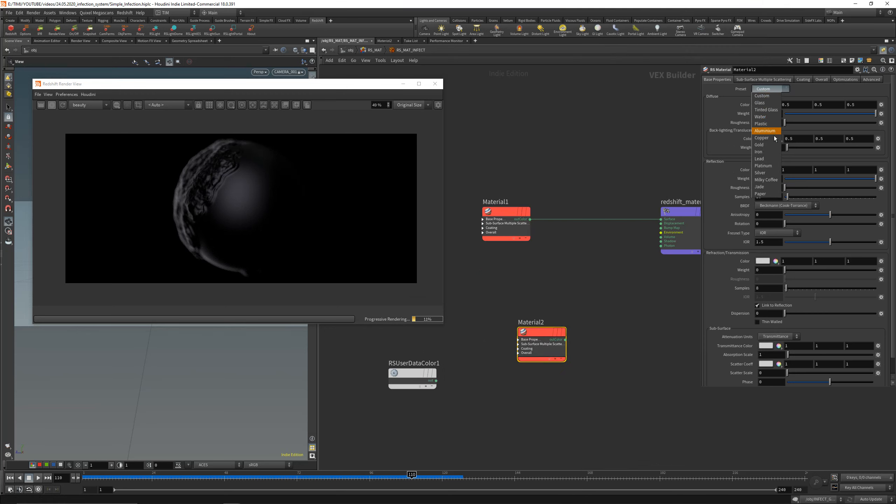
pyautogui.click(773, 139)
pyautogui.click(565, 339)
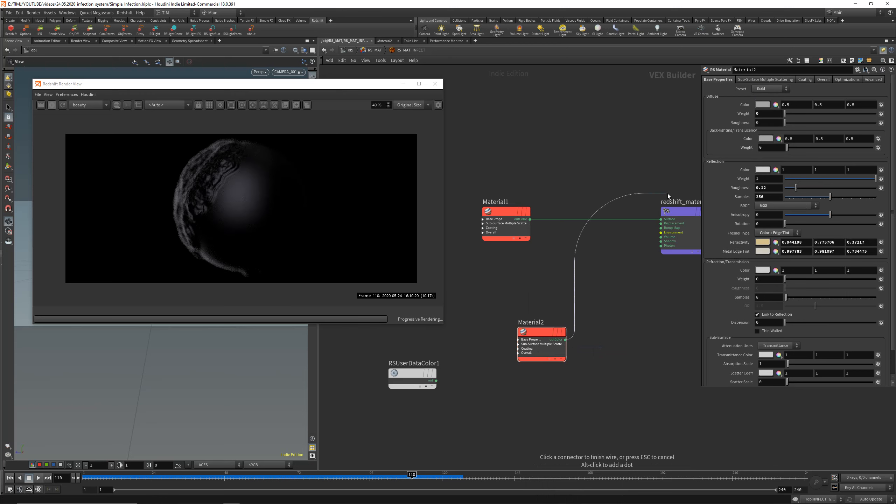
pyautogui.click(661, 219)
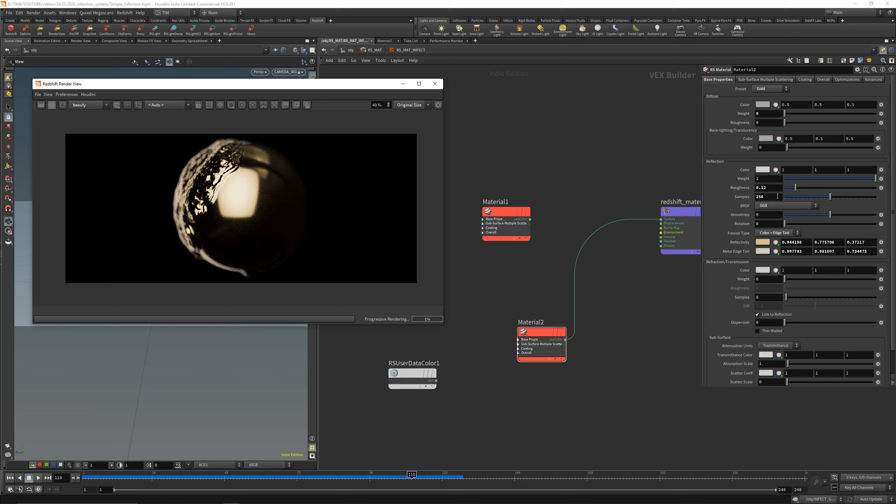
# Set Material2's reflection roughness to 0.35.
pyautogui.click(774, 186)
pyautogui.write('0')
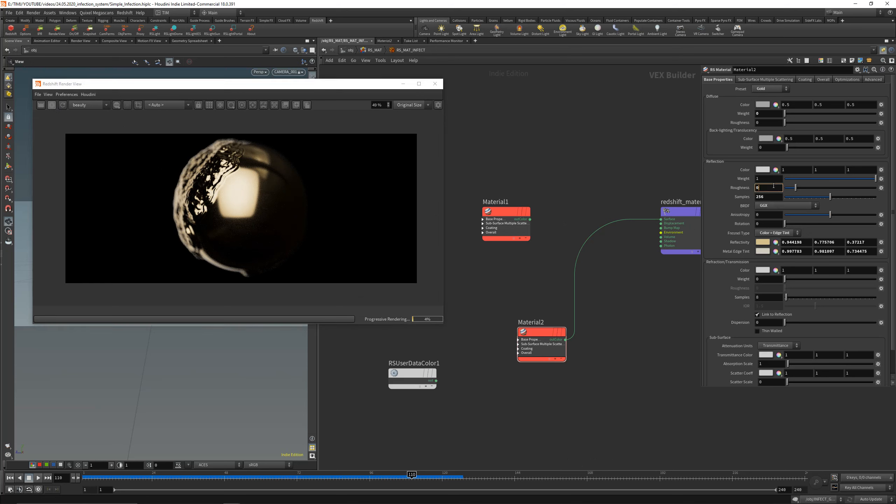
pyautogui.write('.35')
pyautogui.press('Return')
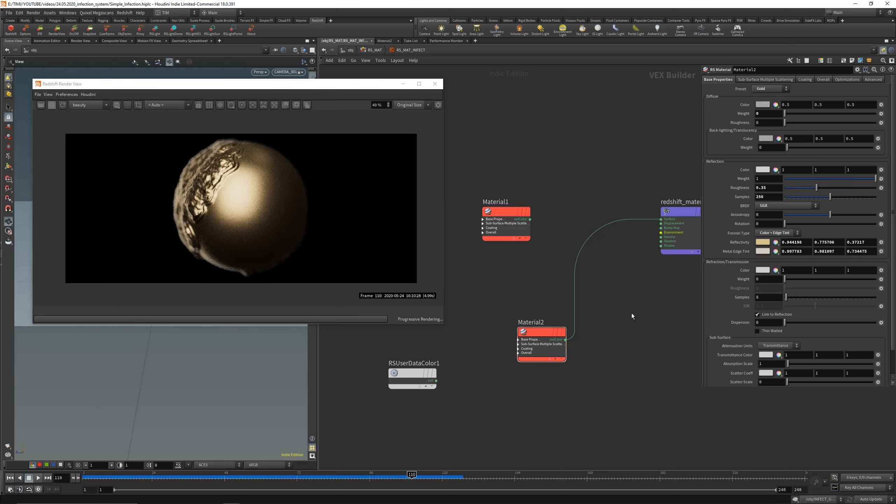
# Change Material2's reflectivity color to a blue of about 0.14, 0.19, 0.671, and save the scene.
pyautogui.click(760, 244)
pyautogui.moveTo(737, 170); pyautogui.dragTo(653, 112)
pyautogui.click(736, 160)
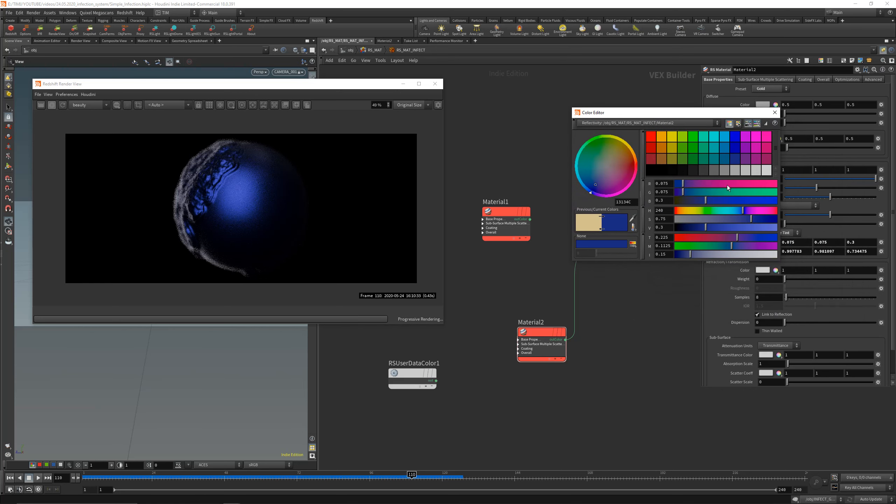
pyautogui.moveTo(758, 228)
pyautogui.mouseDown()
pyautogui.moveTo(742, 228)
pyautogui.moveTo(755, 219)
pyautogui.mouseUp()
pyautogui.click(724, 134)
pyautogui.moveTo(717, 192); pyautogui.dragTo(694, 191)
pyautogui.click(775, 113)
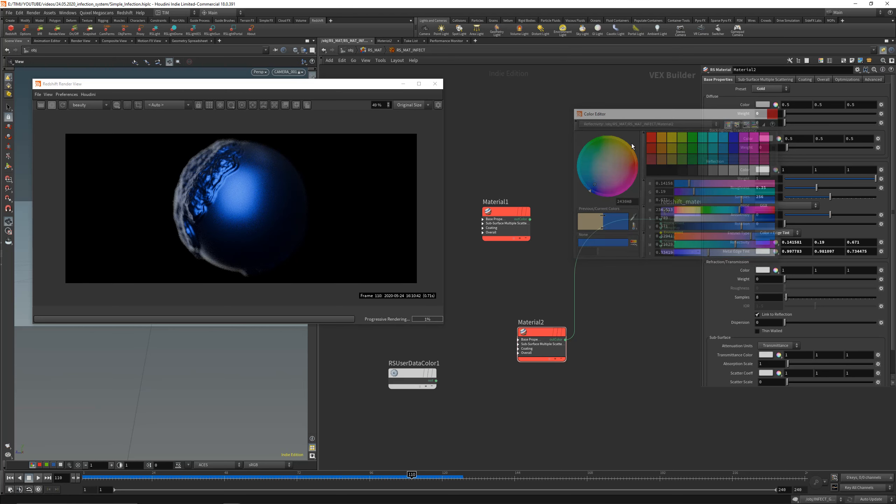
pyautogui.hotkey('ctrl', 's')
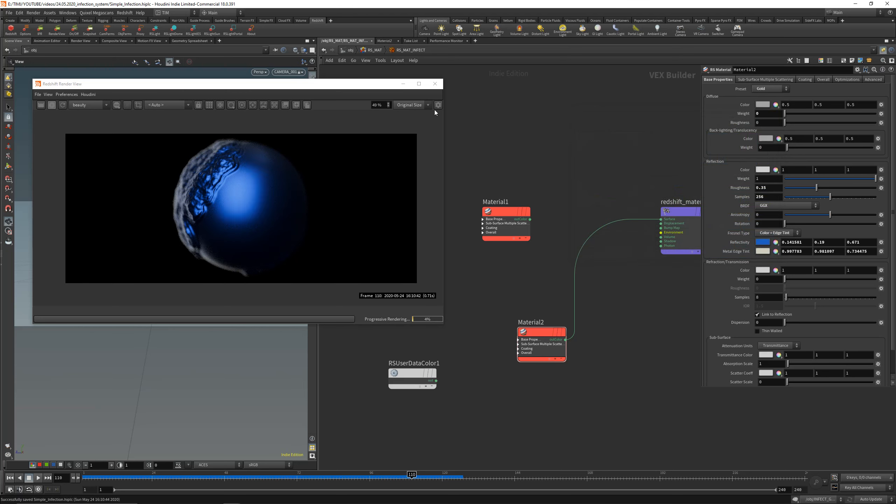
# Set the render view's Bokeh CoC Radius to 0.1, and align the Material2 node beneath Material1.
pyautogui.click(437, 105)
pyautogui.click(360, 277)
pyautogui.scroll(-3, 390, 282)
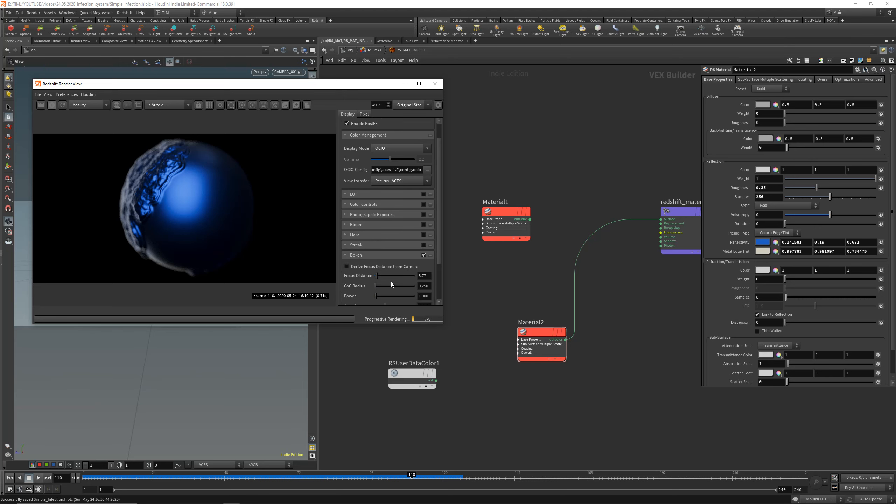
pyautogui.doubleClick(423, 244)
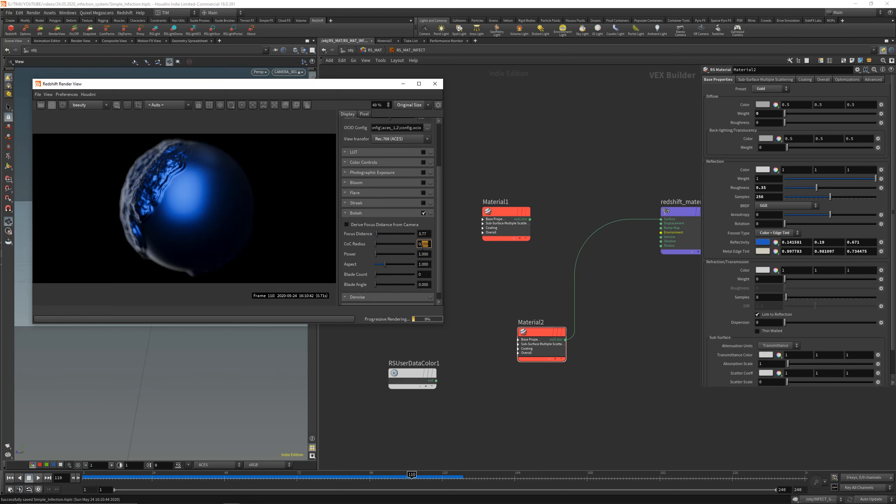
pyautogui.write('1')
pyautogui.press('Return')
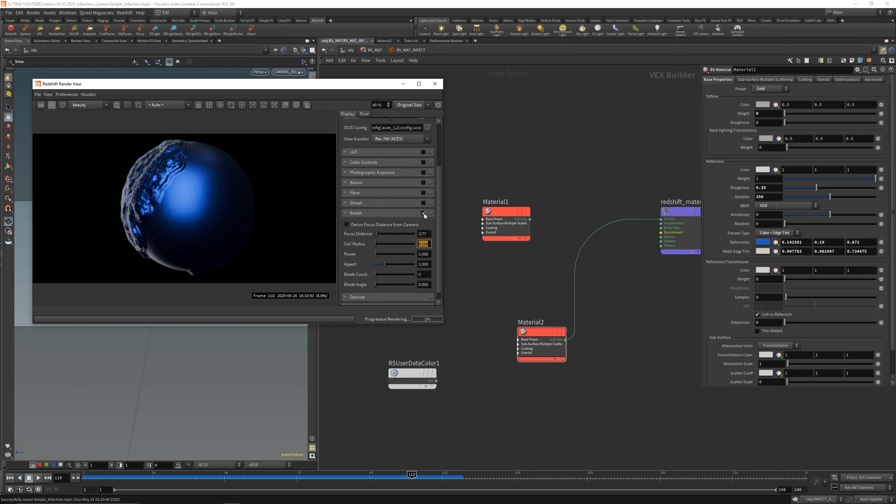
pyautogui.click(400, 216)
pyautogui.moveTo(529, 275); pyautogui.dragTo(550, 267, button='middle')
pyautogui.moveTo(565, 328); pyautogui.dragTo(529, 316)
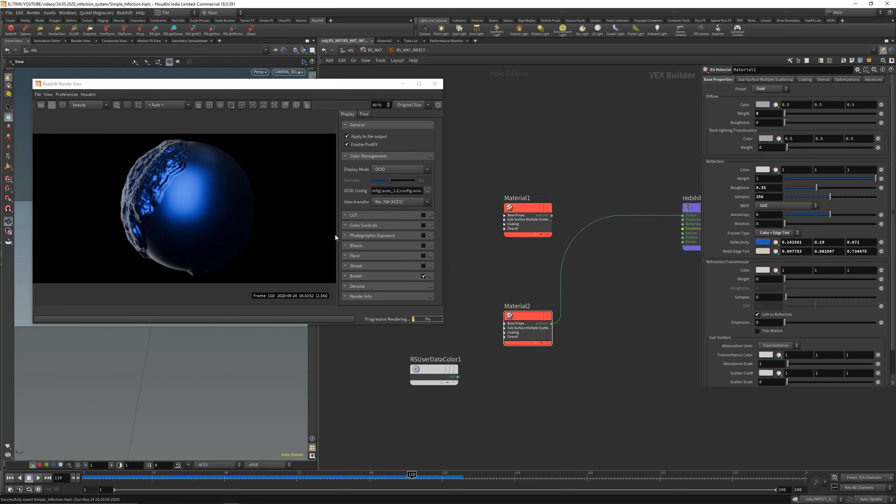
# Rotate the RS_DOME_001 light to 180 degrees around the Y axis.
pyautogui.click(350, 50)
pyautogui.click(554, 308)
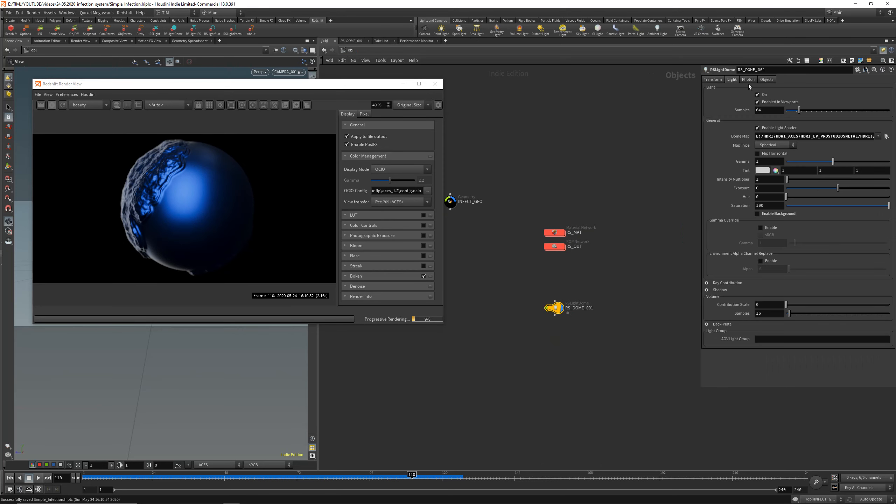
pyautogui.click(722, 80)
pyautogui.moveTo(803, 116); pyautogui.dragTo(859, 90, button='middle')
pyautogui.moveTo(852, 89); pyautogui.dragTo(873, 86, button='middle')
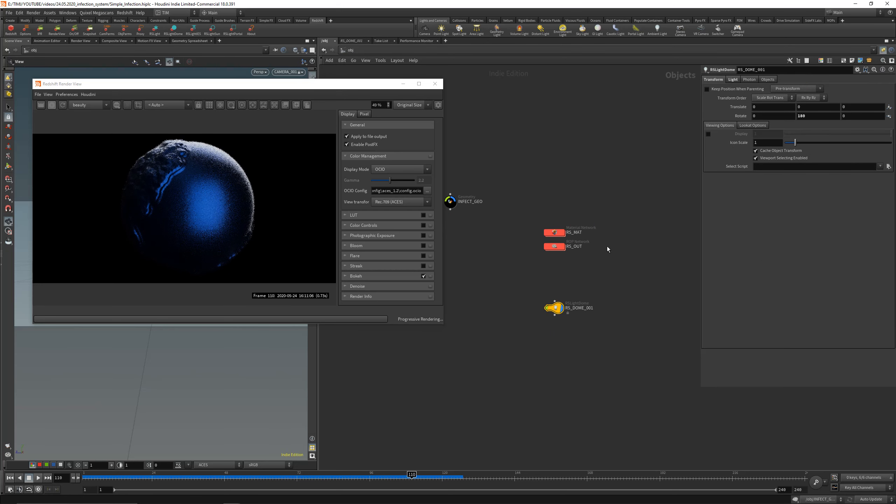
# Return to the RS_MAT_INFECT material network inside RS_MAT and save the scene.
pyautogui.doubleClick(553, 233)
pyautogui.doubleClick(472, 268)
pyautogui.hotkey('ctrl', 's')
# Add an RS Material Blender node and place it between the two materials and redshift_material1.
pyautogui.moveTo(591, 331); pyautogui.dragTo(588, 283, button='middle')
pyautogui.scroll(1, 582, 297)
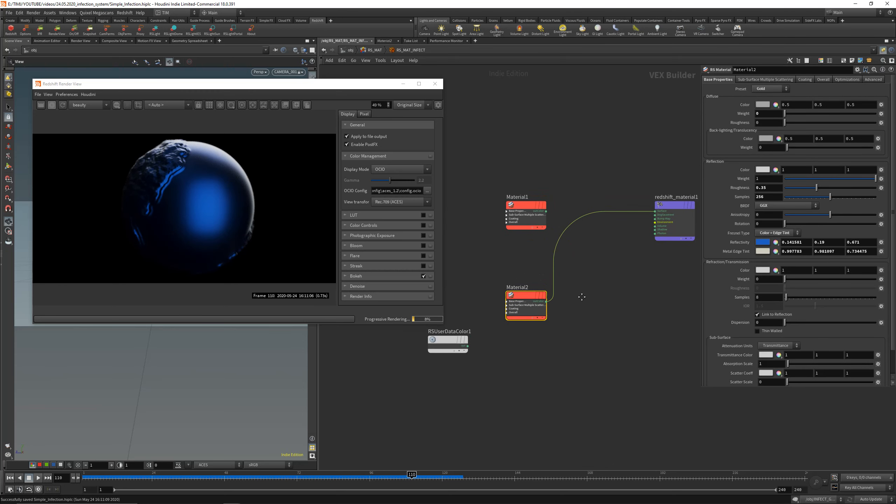
pyautogui.press('Tab')
pyautogui.write('ma')
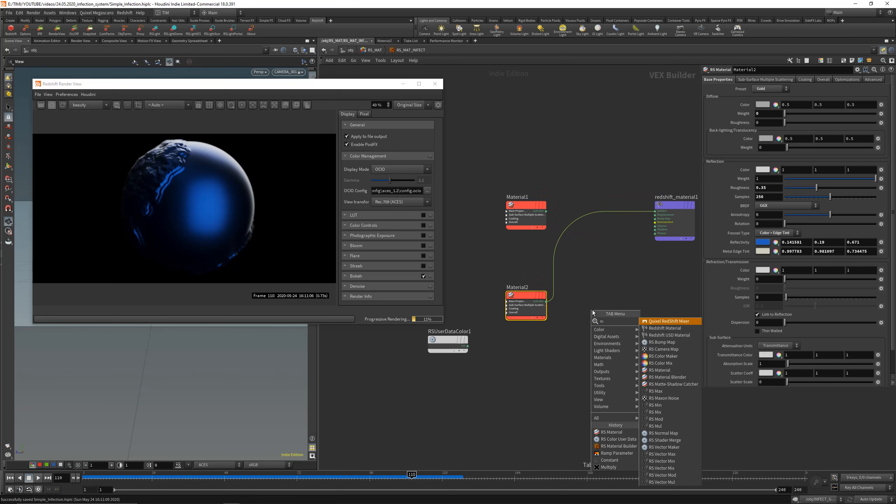
pyautogui.press('Down')
pyautogui.press('Down')
pyautogui.press('Down')
pyautogui.press('Down')
pyautogui.press('Down')
pyautogui.press('Down')
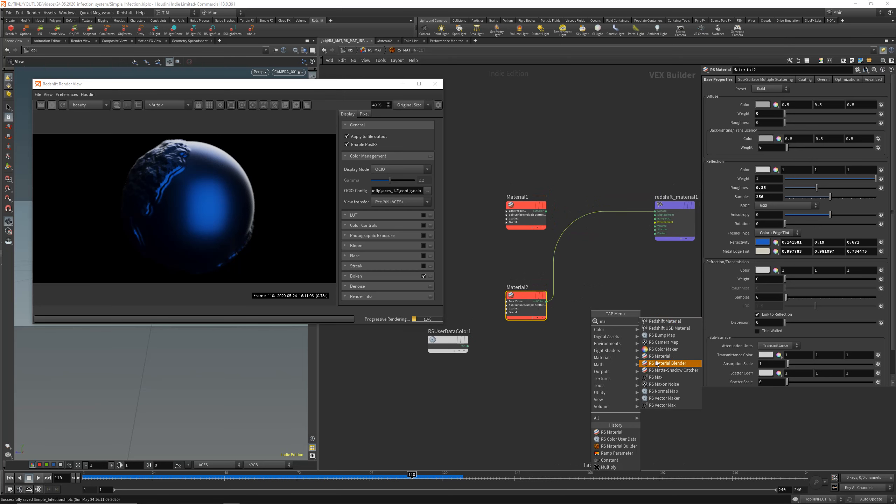
pyautogui.press('Return')
pyautogui.click(637, 328)
pyautogui.moveTo(638, 328); pyautogui.dragTo(617, 277)
pyautogui.scroll(3, 572, 244)
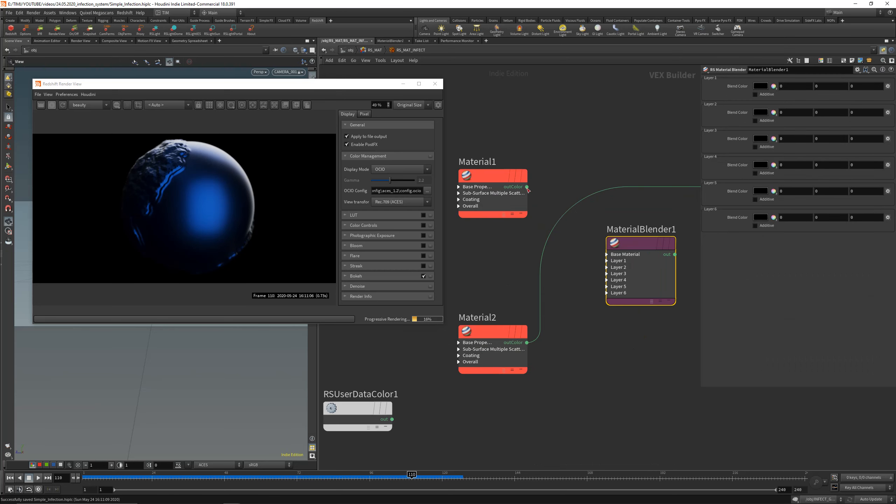
# Connect Material1 to MaterialBlender1's Base Material input and Material2 to its layerColor1 input.
pyautogui.click(527, 186)
pyautogui.click(608, 253)
pyautogui.click(527, 342)
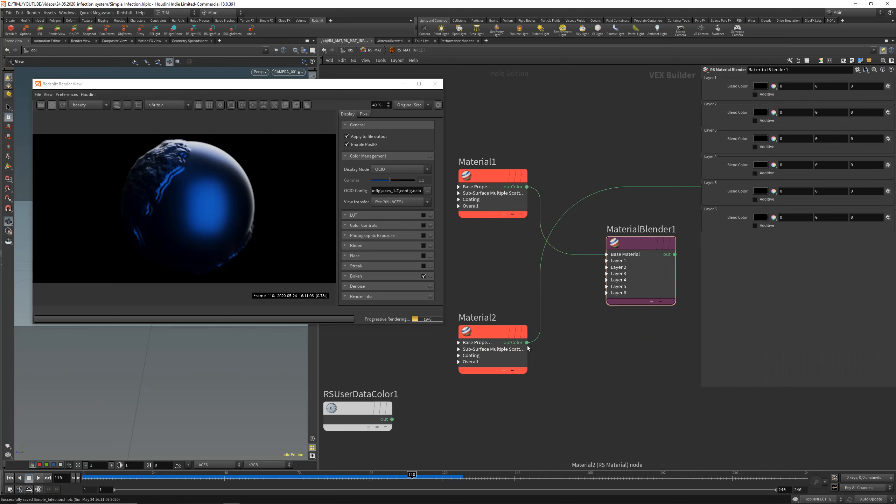
pyautogui.click(618, 261)
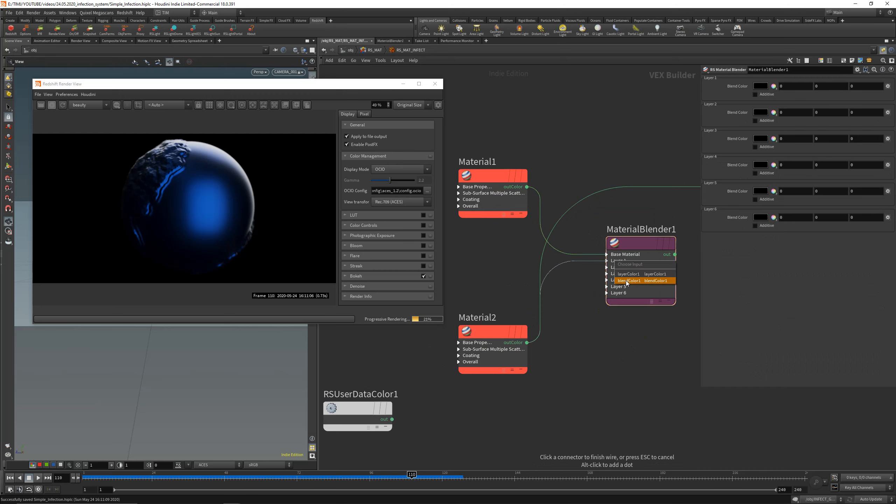
pyautogui.click(626, 275)
# Expand MaterialBlender1's base and Layer 1 inputs, place RSUserDataColor1 between the materials, and wire it to blendColor1.
pyautogui.click(607, 260)
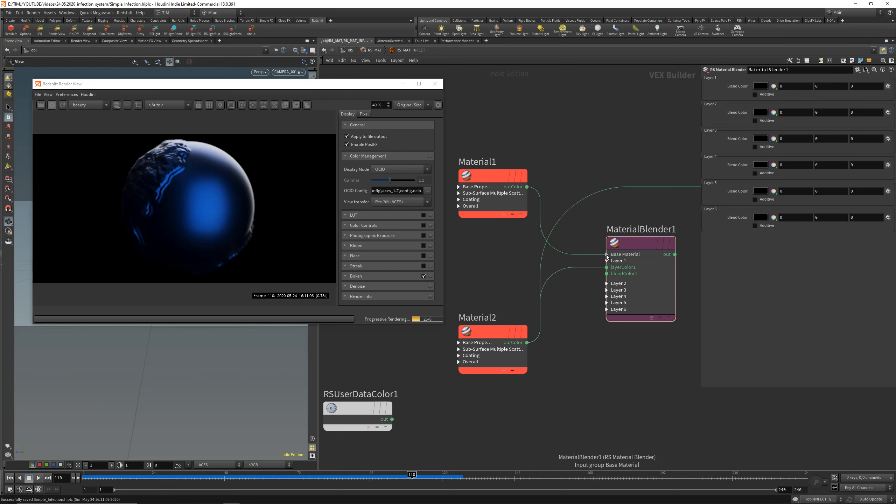
pyautogui.click(607, 254)
pyautogui.moveTo(360, 409); pyautogui.dragTo(460, 268)
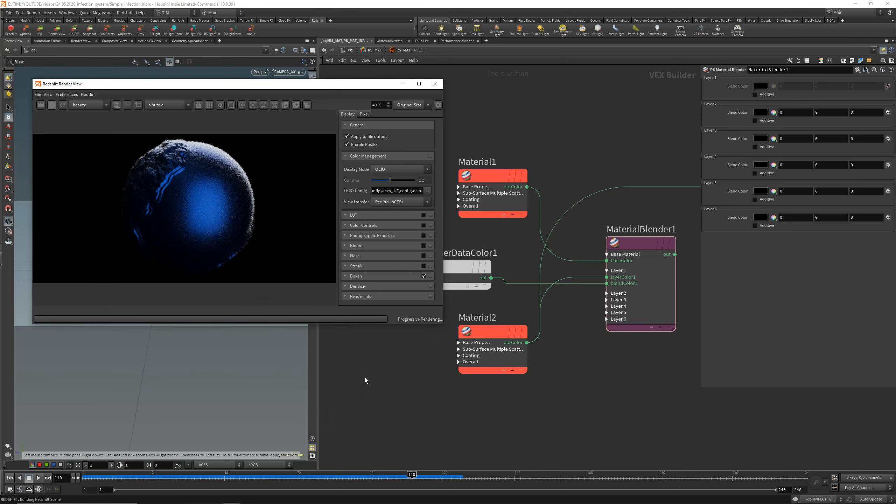
# Connect MaterialBlender1's output to the Surface input of redshift_material1 and inspect the blended result in the render view.
pyautogui.scroll(-2, 577, 383)
pyautogui.moveTo(661, 341); pyautogui.dragTo(624, 341, button='middle')
pyautogui.moveTo(607, 295); pyautogui.dragTo(683, 287)
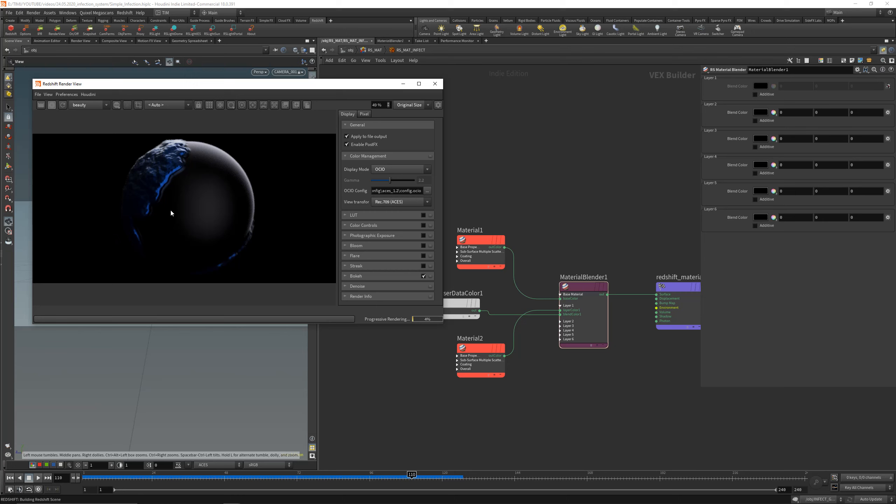
pyautogui.scroll(3, 173, 208)
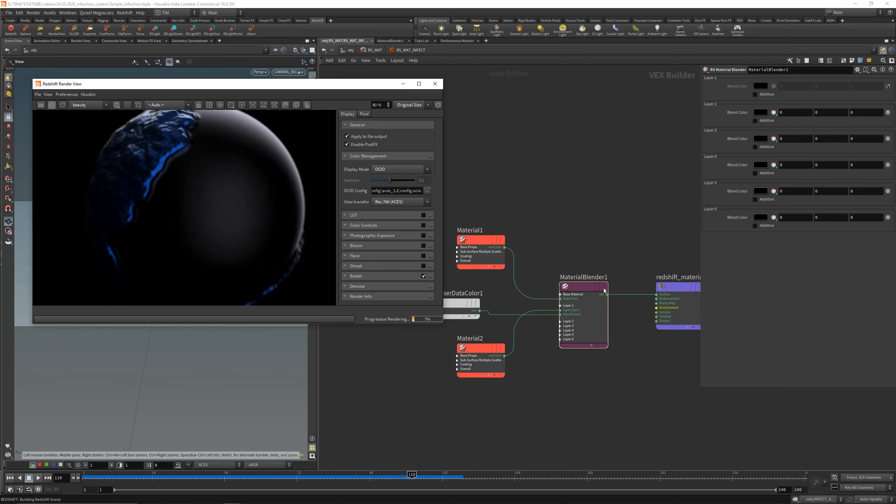
pyautogui.scroll(-3, 196, 211)
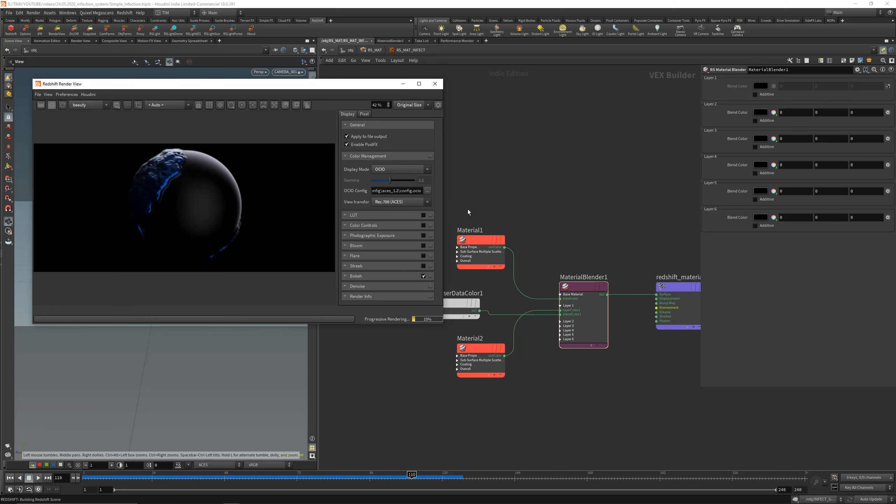
# Select the RS_DOME_001 light, set its rotation to about 364 in X and 490 in Y, and save the scene.
pyautogui.moveTo(541, 165); pyautogui.dragTo(628, 158, button='middle')
pyautogui.click(351, 50)
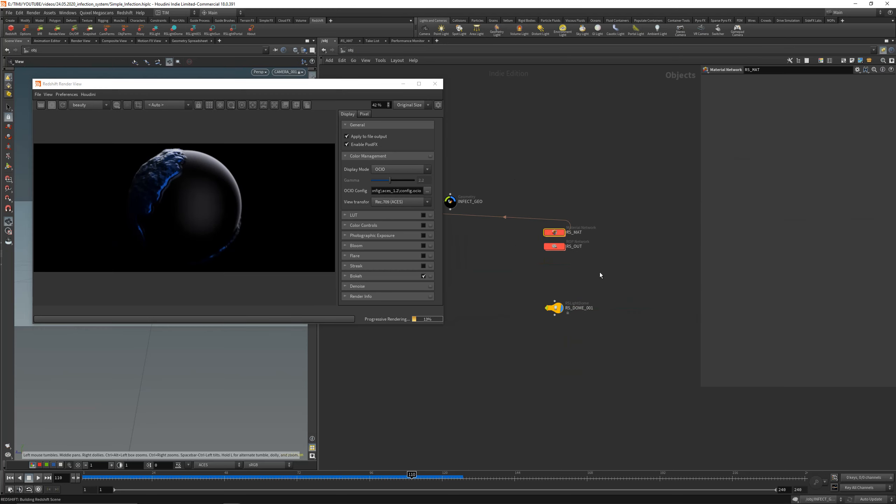
pyautogui.moveTo(524, 290); pyautogui.dragTo(573, 310)
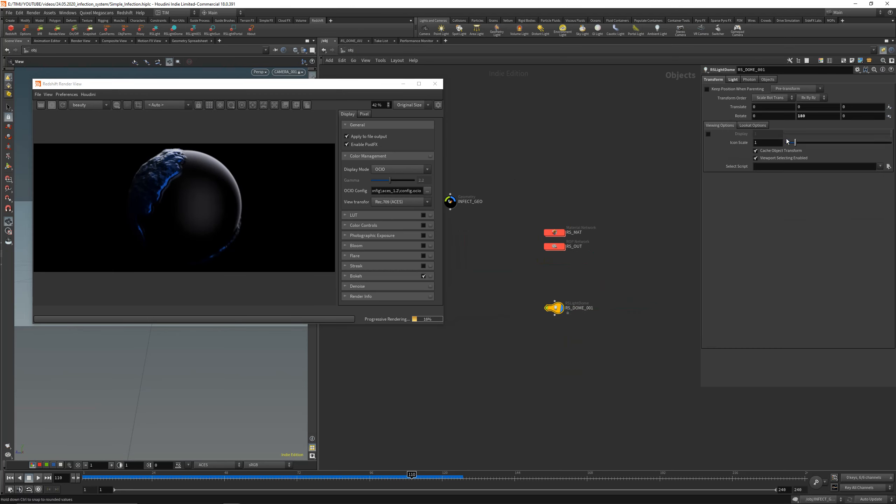
pyautogui.middleClick(800, 116)
pyautogui.moveTo(801, 117); pyautogui.dragTo(871, 87, button='middle')
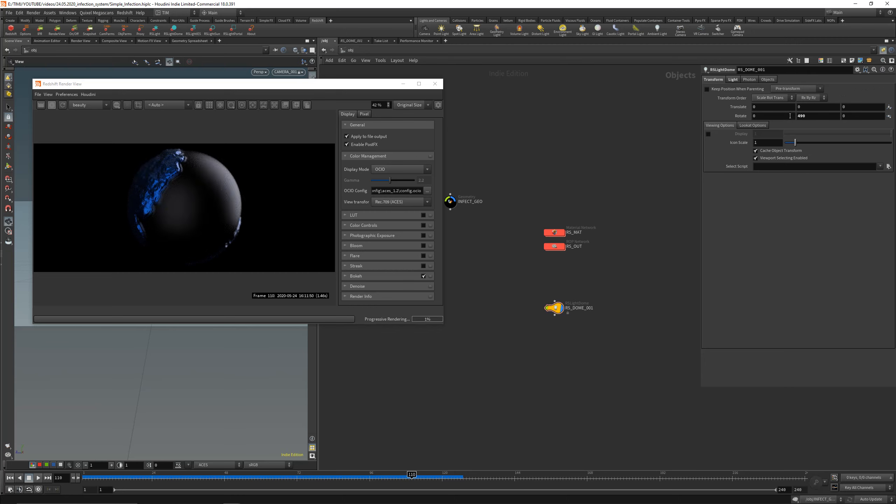
pyautogui.moveTo(774, 107); pyautogui.dragTo(262, 18, button='middle')
pyautogui.hotkey('ctrl', 's')
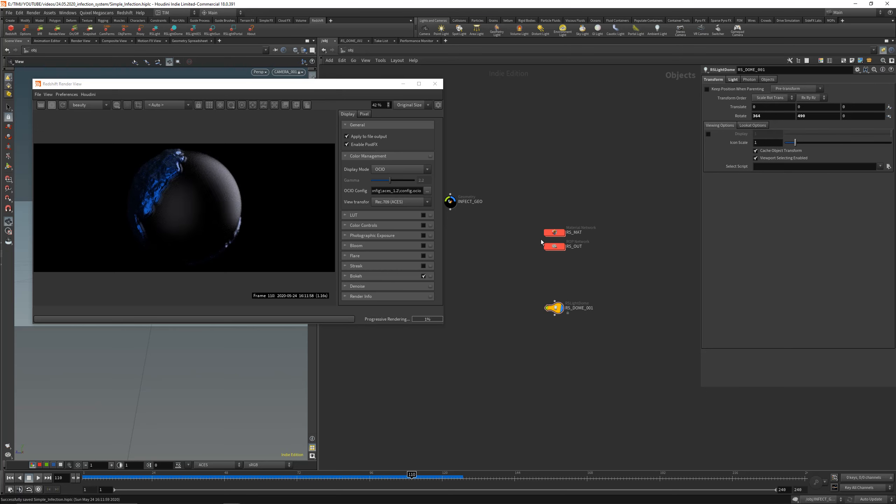
# Return to the RS_MAT_INFECT network and move Material2 down, away from RSUserDataColor1.
pyautogui.doubleClick(553, 233)
pyautogui.doubleClick(481, 269)
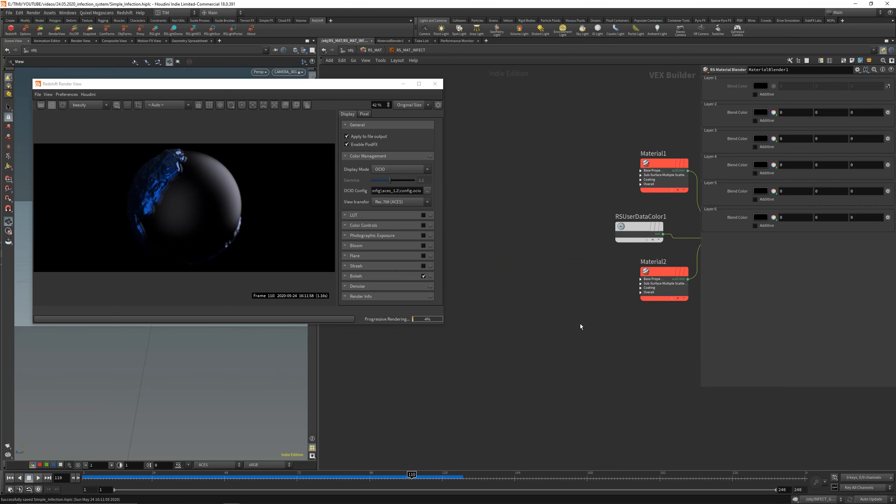
pyautogui.moveTo(581, 327); pyautogui.dragTo(509, 328, button='middle')
pyautogui.moveTo(601, 278); pyautogui.dragTo(522, 342)
pyautogui.scroll(-2, 584, 344)
pyautogui.moveTo(593, 345); pyautogui.dragTo(571, 306, button='middle')
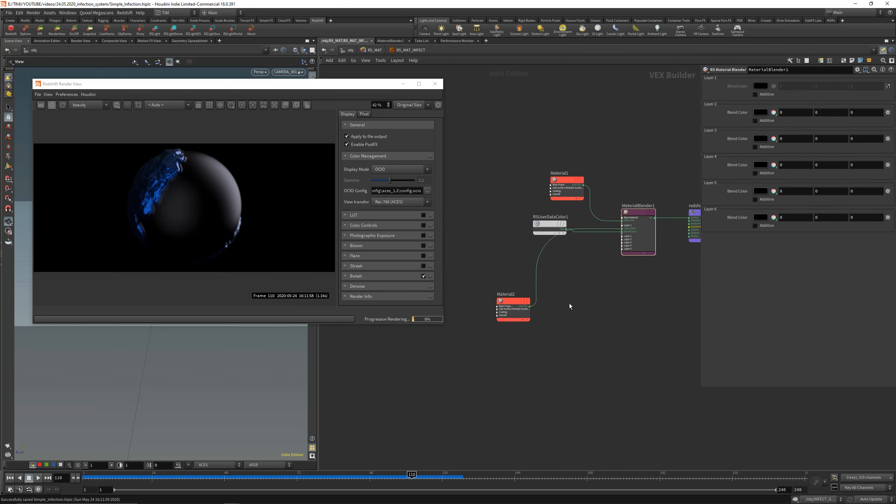
# Add an RS Maxon Noise node, wire it to redshift_material1's Surface input for preview, and set its noise type to FBM.
pyautogui.press('Tab')
pyautogui.write('rsm')
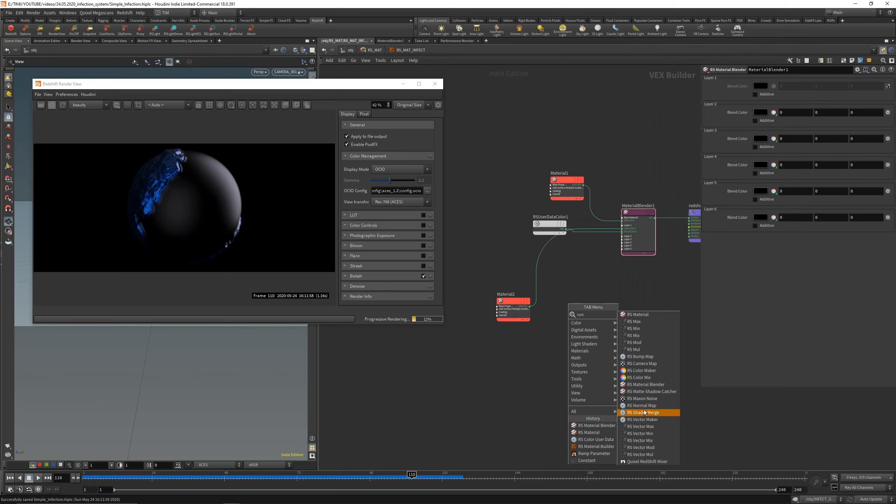
pyautogui.click(642, 399)
pyautogui.click(656, 383)
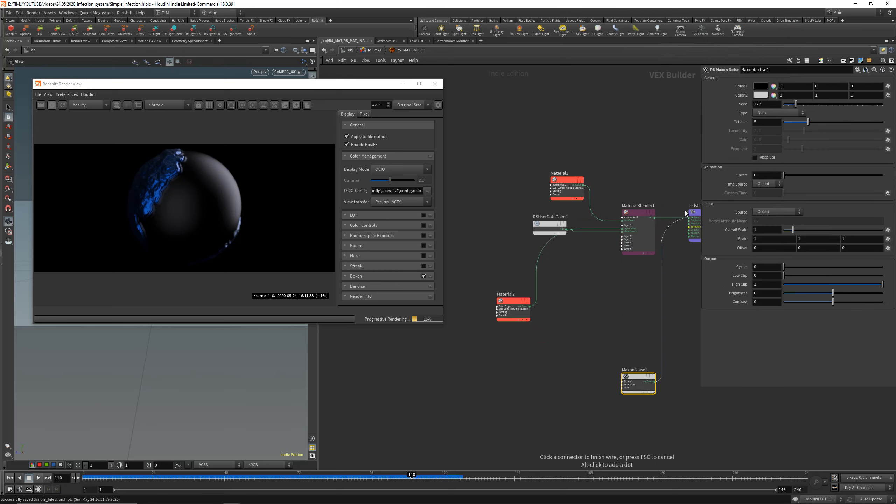
pyautogui.click(689, 218)
pyautogui.moveTo(591, 316); pyautogui.dragTo(524, 304, button='middle')
pyautogui.click(772, 114)
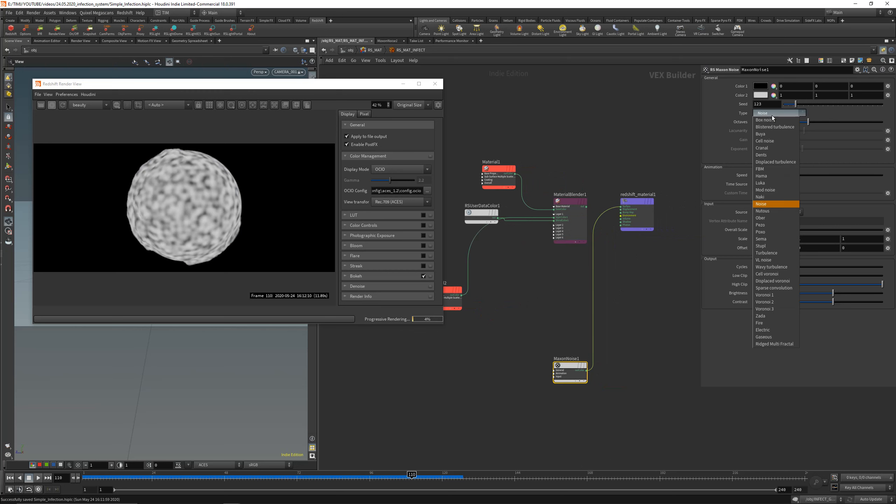
pyautogui.click(775, 171)
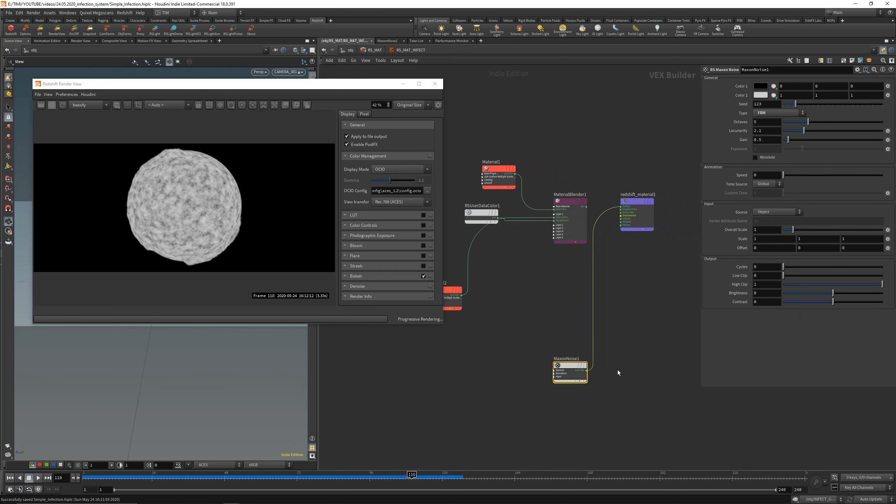
# Insert an RS Ramp node on the wire between MaxonNoise1 and redshift_material1.
pyautogui.press('Tab')
pyautogui.write('r')
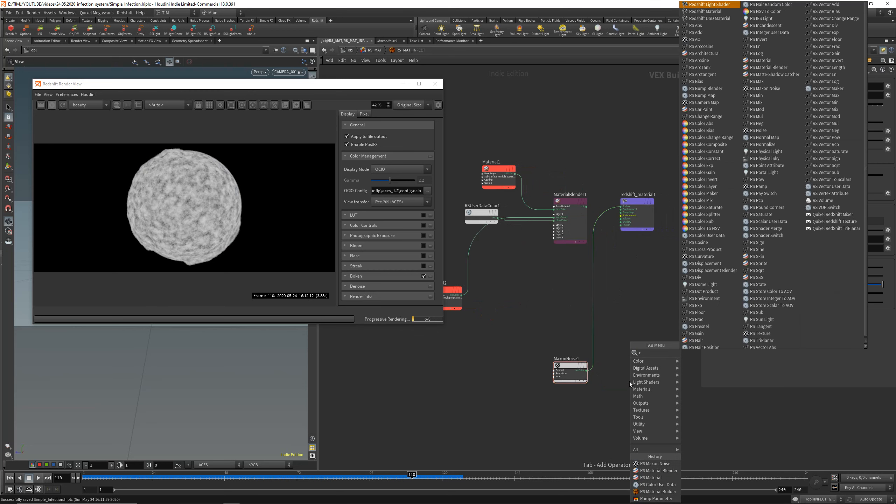
pyautogui.write('sra')
pyautogui.press('Return')
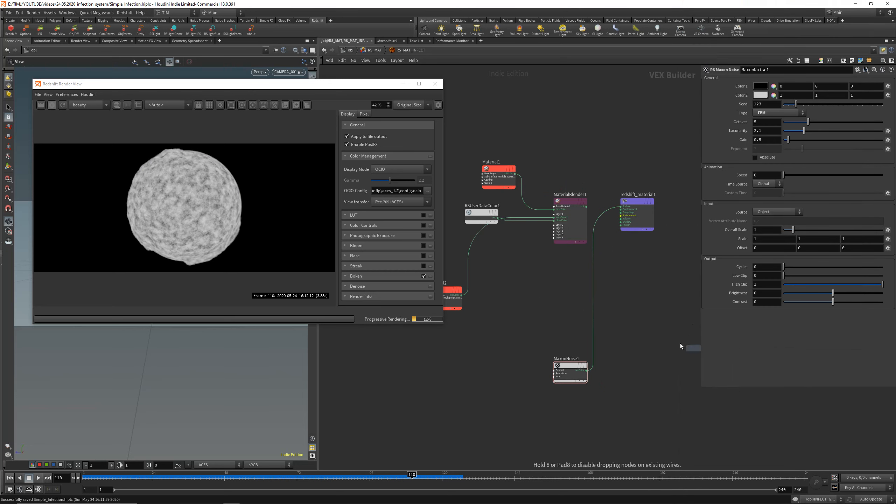
pyautogui.click(596, 321)
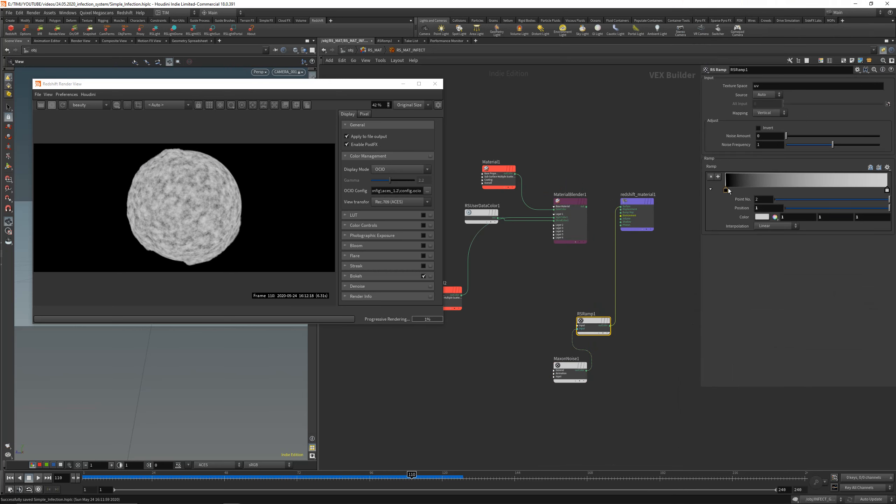
# Set the color of RSRamp1's first ramp point to near-black, 0.00625 in every channel.
pyautogui.click(734, 216)
pyautogui.click(759, 172)
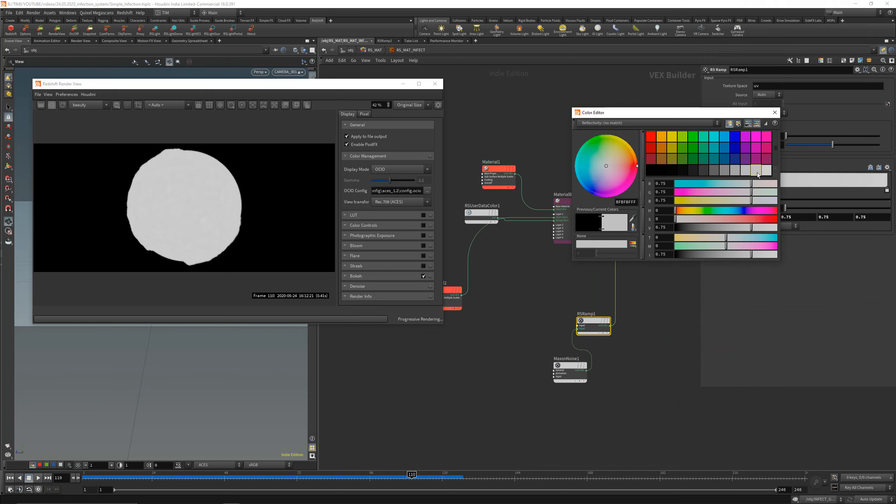
pyautogui.click(673, 172)
pyautogui.click(670, 172)
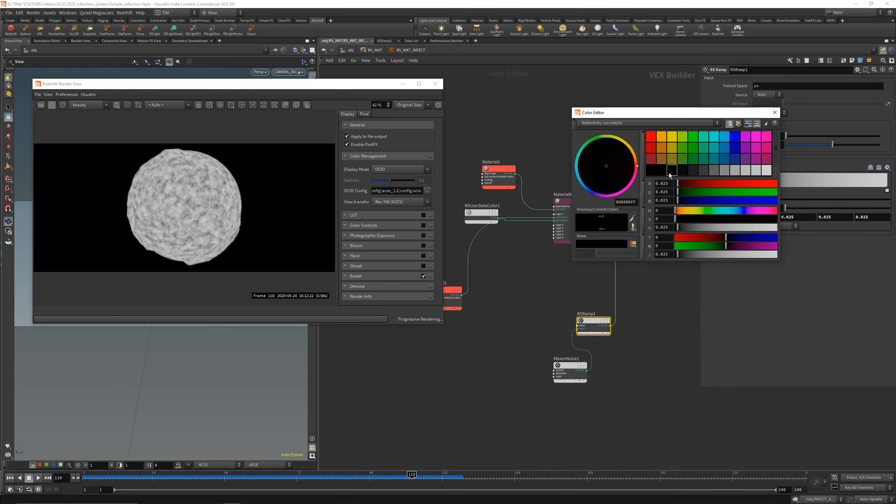
pyautogui.click(775, 112)
# Add an RS Bump Map node beside RSRamp1 and connect the ramp's output to its texture input.
pyautogui.moveTo(650, 309); pyautogui.dragTo(566, 309, button='middle')
pyautogui.press('Tab')
pyautogui.write('rs')
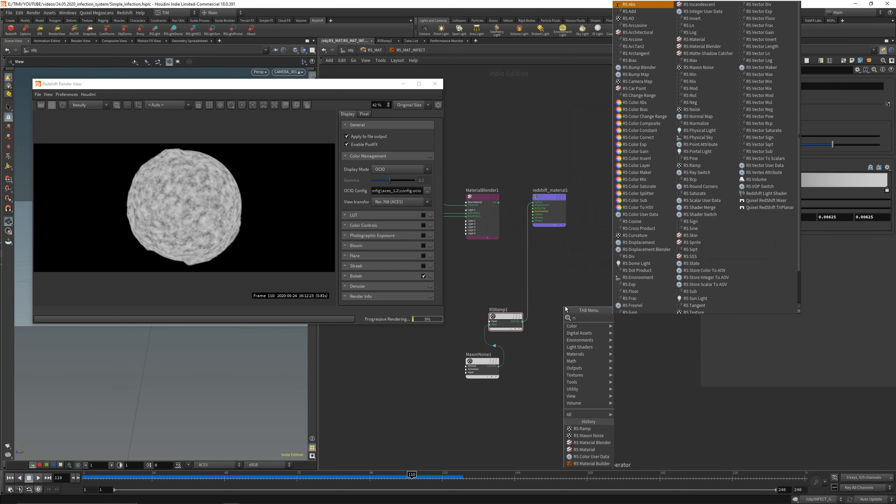
pyautogui.write(' bu')
pyautogui.click(644, 326)
pyautogui.click(595, 328)
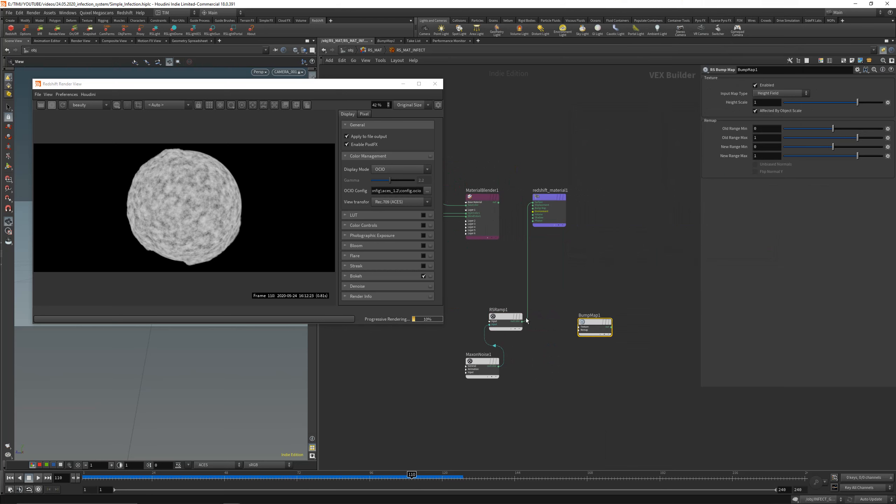
pyautogui.click(523, 323)
pyautogui.click(590, 327)
# Connect BumpMap1's output to the bump input in Material2's Overall group.
pyautogui.click(614, 338)
pyautogui.click(612, 327)
pyautogui.moveTo(479, 249); pyautogui.dragTo(661, 248, button='middle')
pyautogui.scroll(3, 504, 328)
pyautogui.click(523, 302)
pyautogui.click(533, 335)
pyautogui.scroll(-5, 532, 336)
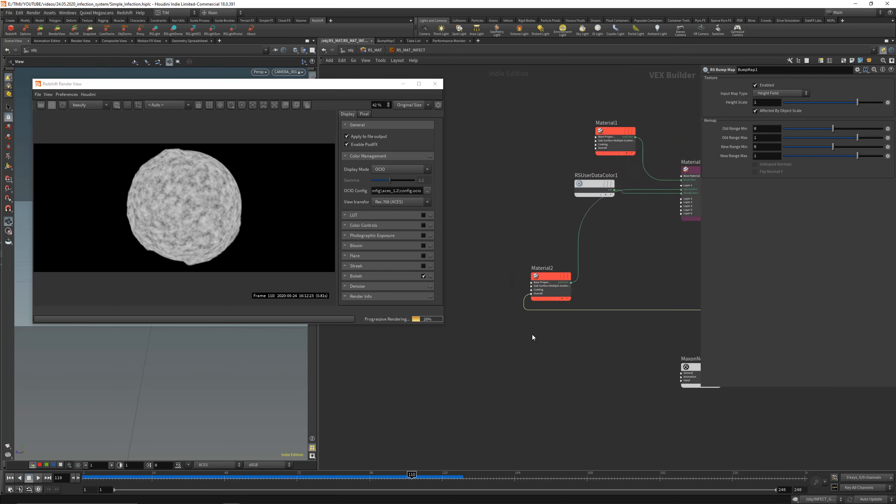
# Arrange MaxonNoise1, RSRamp1 and BumpMap1 in a row below Material2.
pyautogui.moveTo(550, 383); pyautogui.dragTo(528, 351)
pyautogui.moveTo(626, 344); pyautogui.dragTo(446, 352)
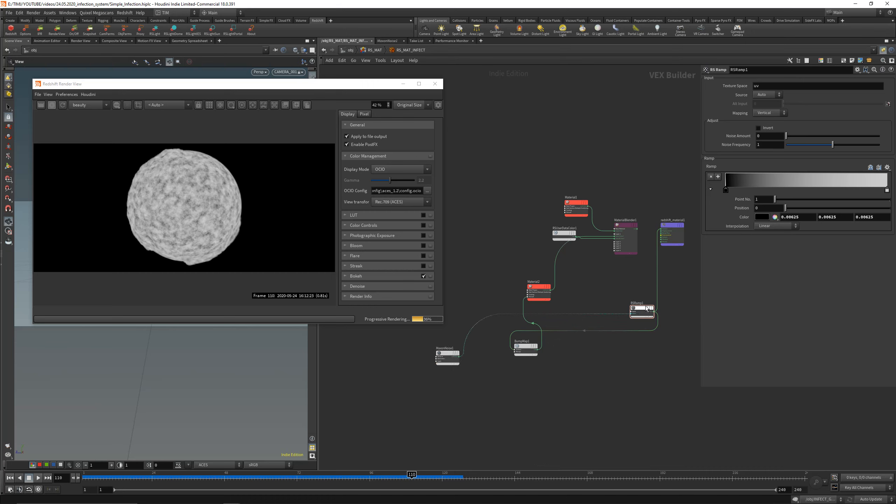
pyautogui.moveTo(642, 312); pyautogui.dragTo(485, 341)
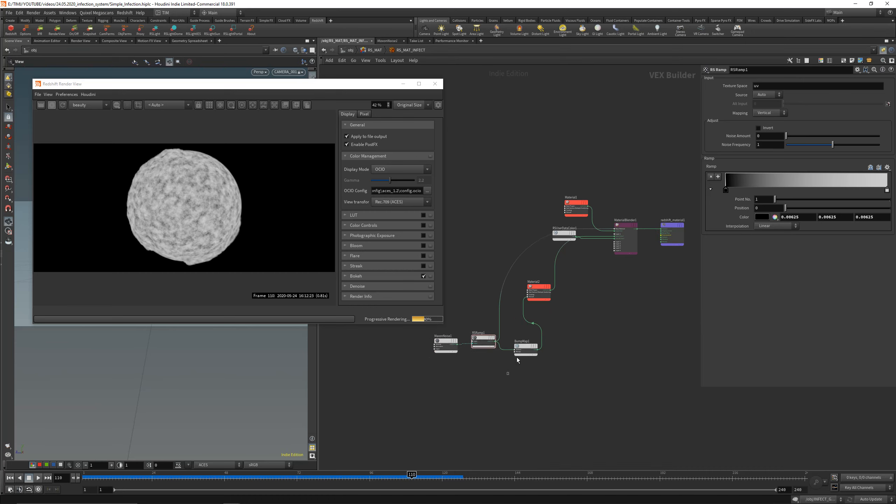
# Reconnect MaterialBlender1's output to the Surface input of redshift_material1.
pyautogui.click(526, 347)
pyautogui.scroll(3, 677, 278)
pyautogui.moveTo(625, 205); pyautogui.dragTo(661, 204)
# Enlarge the render and draw a render region over the upper edge of the blue infected area.
pyautogui.scroll(5, 134, 183)
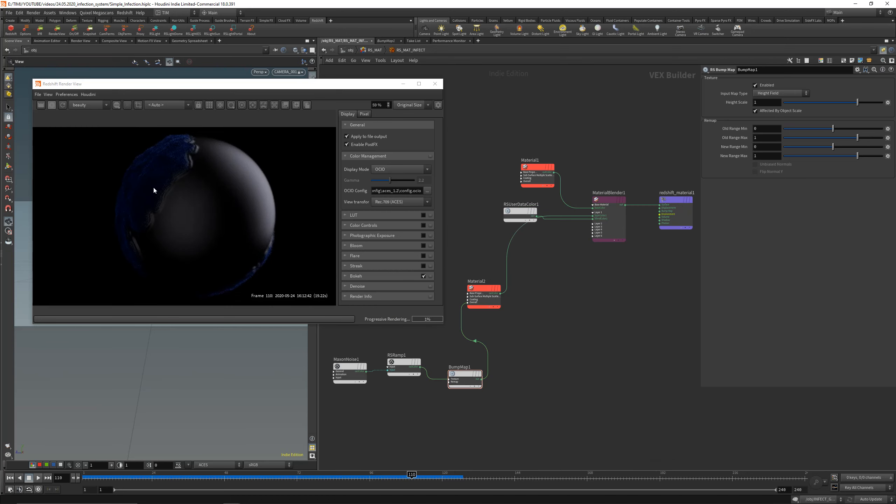
pyautogui.doubleClick(291, 221)
pyautogui.moveTo(235, 193); pyautogui.dragTo(243, 215)
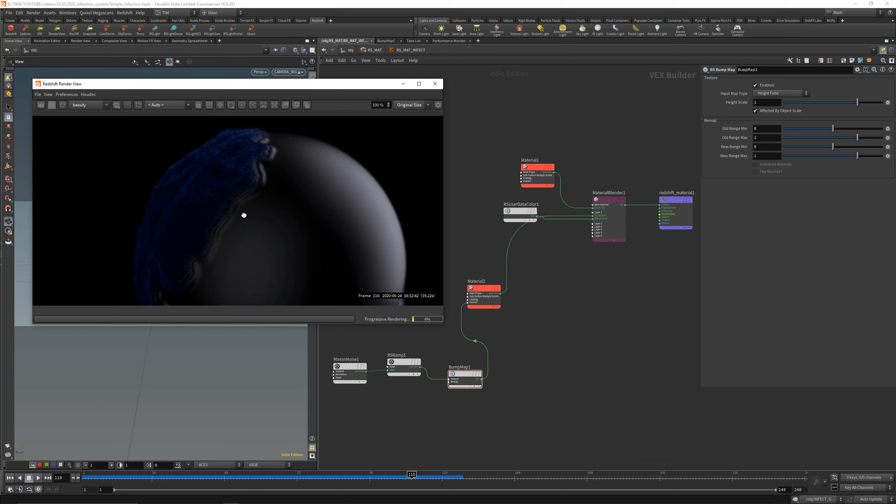
pyautogui.moveTo(182, 140); pyautogui.dragTo(288, 259)
# Set BumpMap1's Height Scale to 0.01 and return the render view to the full frame.
pyautogui.moveTo(506, 403); pyautogui.dragTo(552, 366, button='middle')
pyautogui.moveTo(481, 395); pyautogui.dragTo(499, 328)
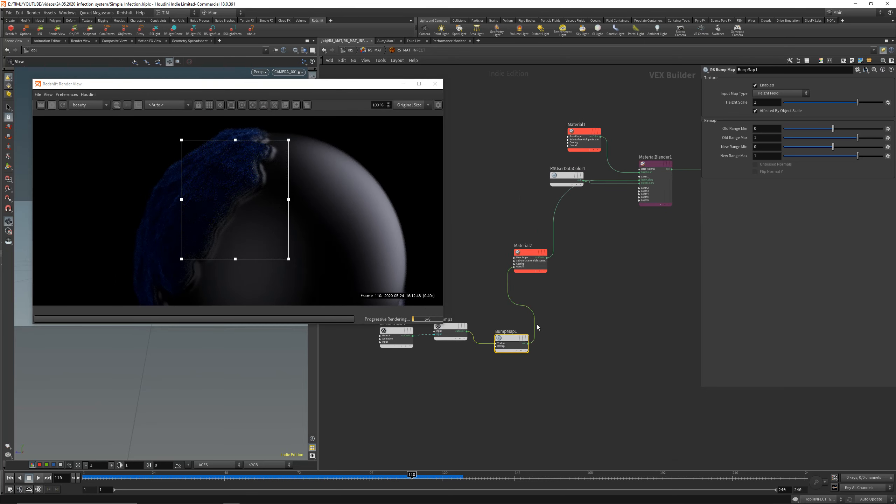
pyautogui.click(761, 103)
pyautogui.write('0.01')
pyautogui.press('Return')
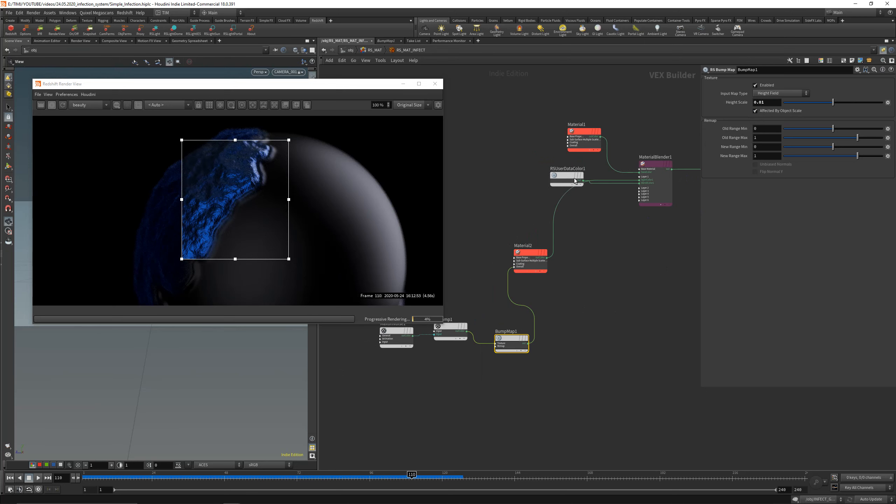
pyautogui.click(252, 215)
pyautogui.press('f')
pyautogui.click(251, 215)
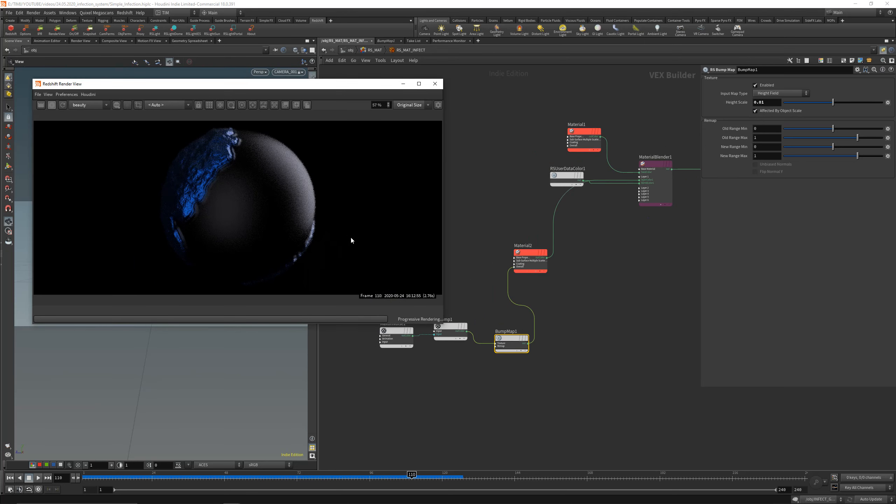
# Align MaxonNoise1 and BumpMap1 with RSRamp1 and save the scene.
pyautogui.moveTo(395, 330); pyautogui.dragTo(388, 330)
pyautogui.moveTo(508, 338); pyautogui.dragTo(506, 326)
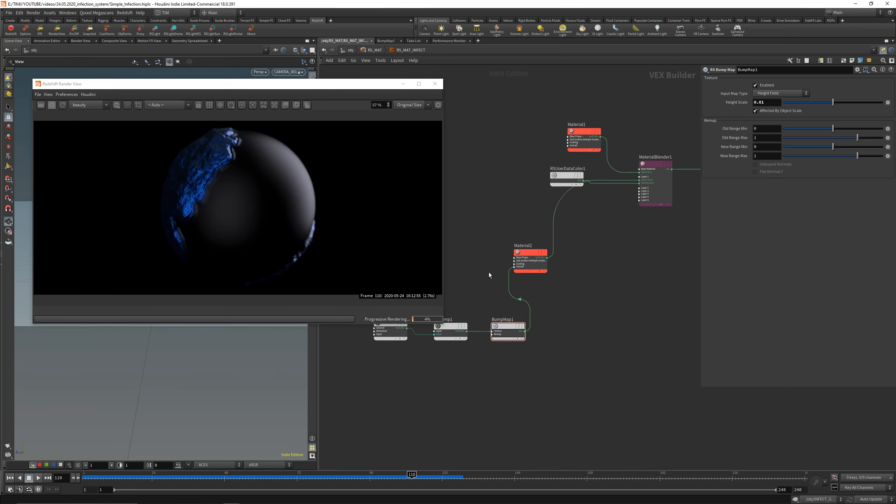
pyautogui.hotkey('ctrl', 's')
# Expand Material2's Base Properties inputs and shift the noise, ramp and bump nodes down to make room.
pyautogui.click(536, 270)
pyautogui.scroll(3, 524, 267)
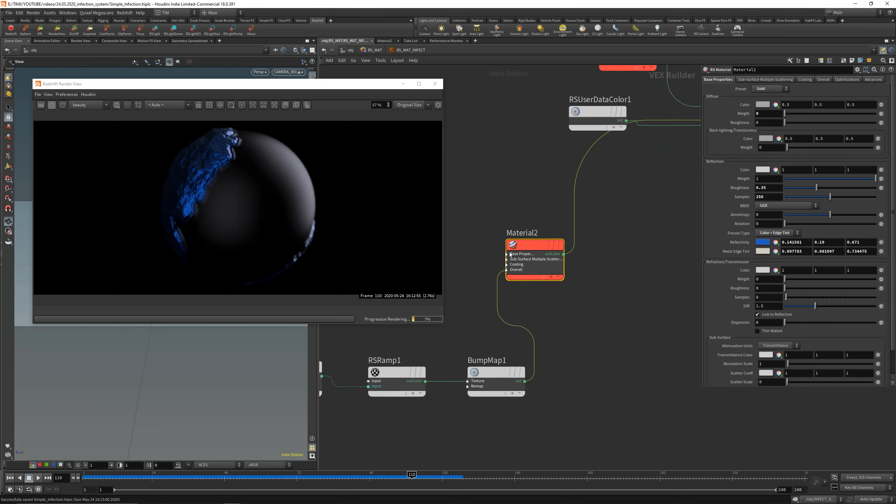
pyautogui.click(506, 253)
pyautogui.scroll(-3, 474, 321)
pyautogui.moveTo(475, 317); pyautogui.dragTo(514, 305, button='middle')
pyautogui.moveTo(390, 406); pyautogui.dragTo(444, 412)
pyautogui.click(487, 309)
pyautogui.moveTo(486, 308); pyautogui.dragTo(487, 338, button='middle')
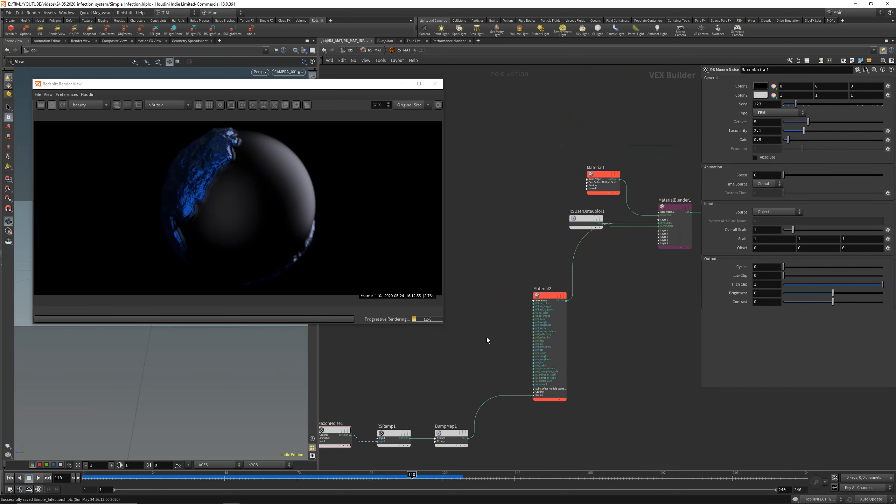
# Add an RS Curvature node and wire its output to redshift_material1's Surface input for preview.
pyautogui.press('Tab')
pyautogui.write('cu')
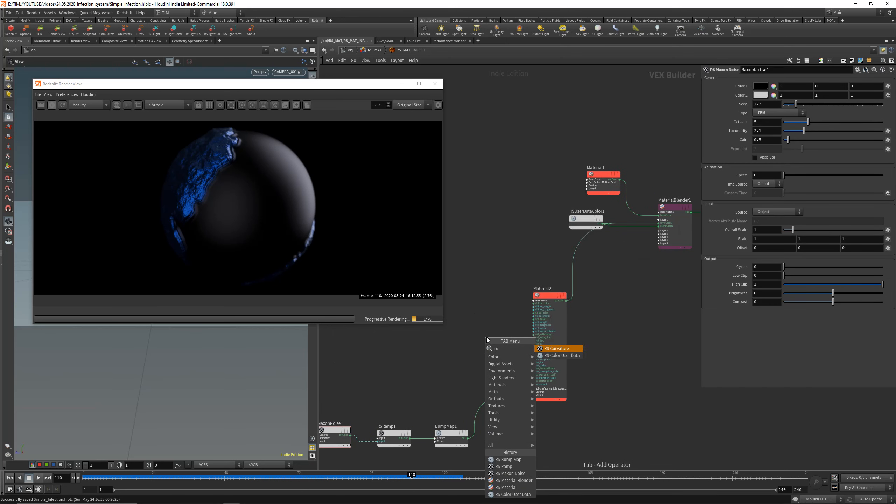
pyautogui.click(559, 347)
pyautogui.click(635, 344)
pyautogui.moveTo(657, 322); pyautogui.dragTo(529, 335, button='middle')
pyautogui.scroll(2, 529, 336)
pyautogui.moveTo(518, 366); pyautogui.dragTo(646, 210)
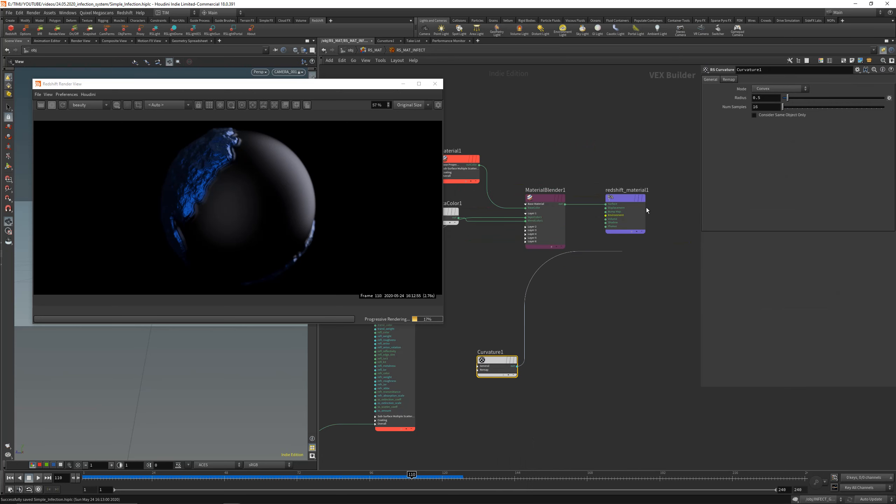
pyautogui.click(606, 204)
pyautogui.moveTo(498, 361); pyautogui.dragTo(530, 364)
# Try a Radius of 0.1 on Curvature1 and compare the Concave mode with Convex.
pyautogui.press('BackSpace')
pyautogui.write('1')
pyautogui.press('Return')
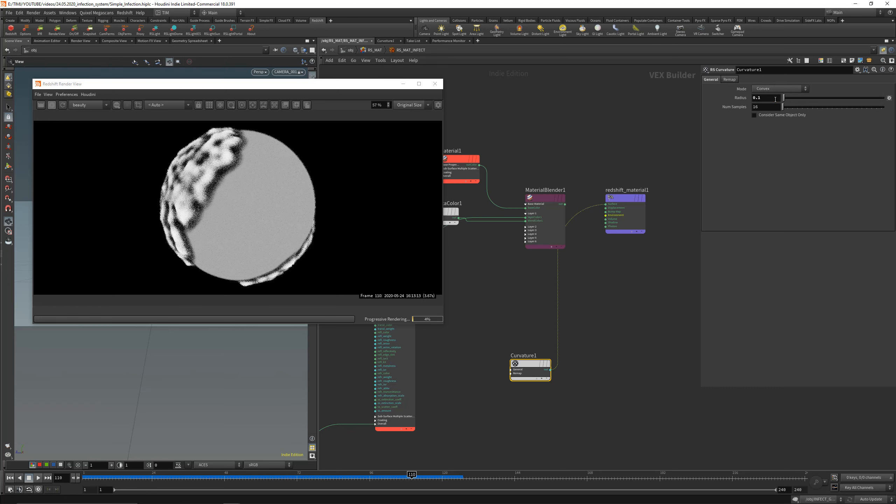
pyautogui.click(774, 91)
pyautogui.click(769, 118)
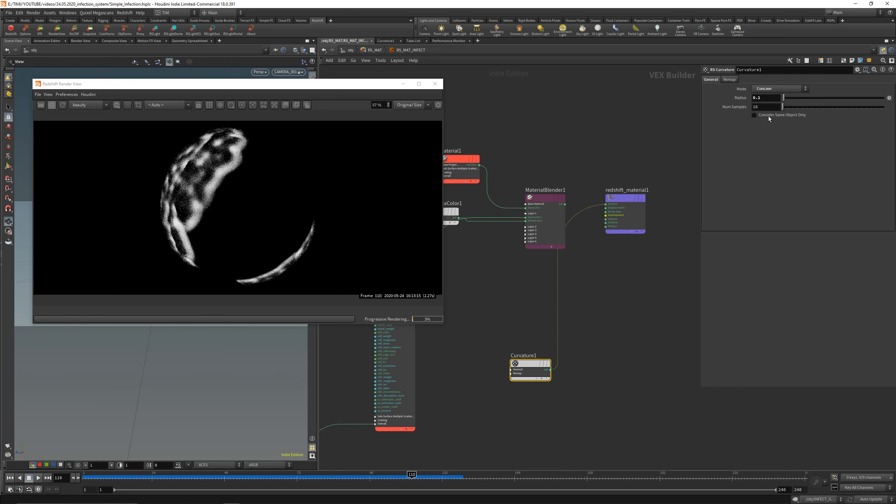
pyautogui.click(766, 111)
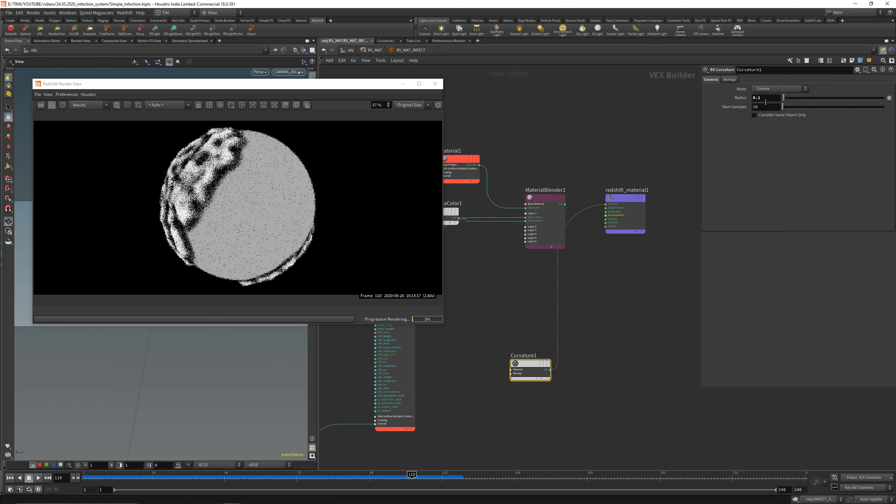
# Set Curvature1's Radius to 0.025.
pyautogui.click(766, 98)
pyautogui.press('BackSpace')
pyautogui.write('0')
pyautogui.press('Return')
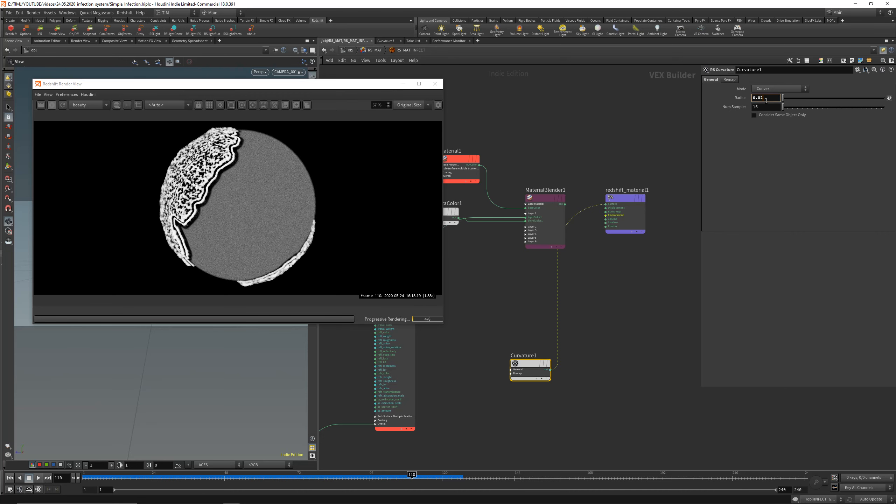
pyautogui.write('5')
pyautogui.press('Return')
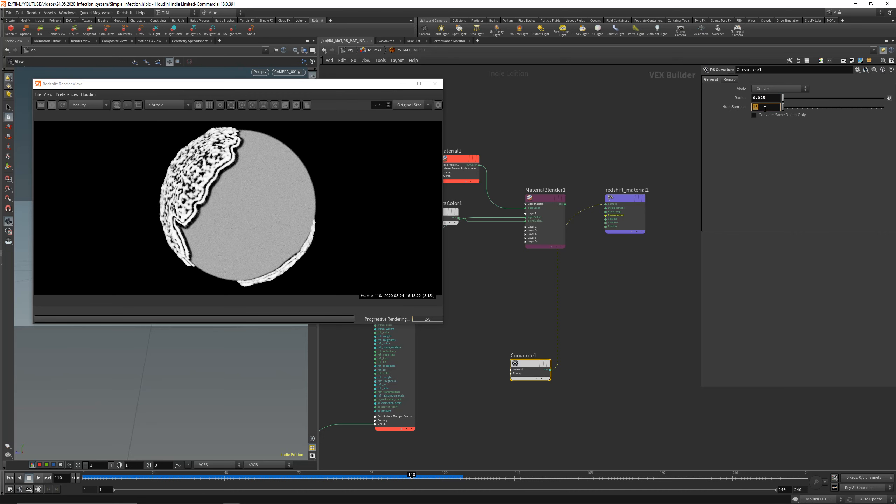
# Set Curvature1's Num Samples to 128 and move the node beside Material2, above the ramp and bump nodes.
pyautogui.click(765, 107)
pyautogui.write('128')
pyautogui.press('Return')
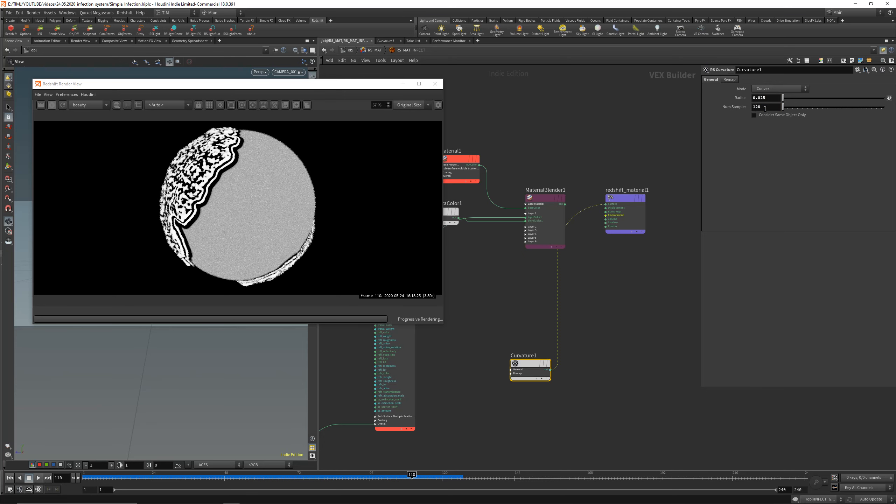
pyautogui.moveTo(571, 346); pyautogui.dragTo(681, 321, button='middle')
pyautogui.scroll(-1, 640, 334)
pyautogui.moveTo(636, 338); pyautogui.dragTo(390, 344)
# Add an RS Ramp node directly after Curvature1 in the material network.
pyautogui.press('Tab')
pyautogui.write('rs')
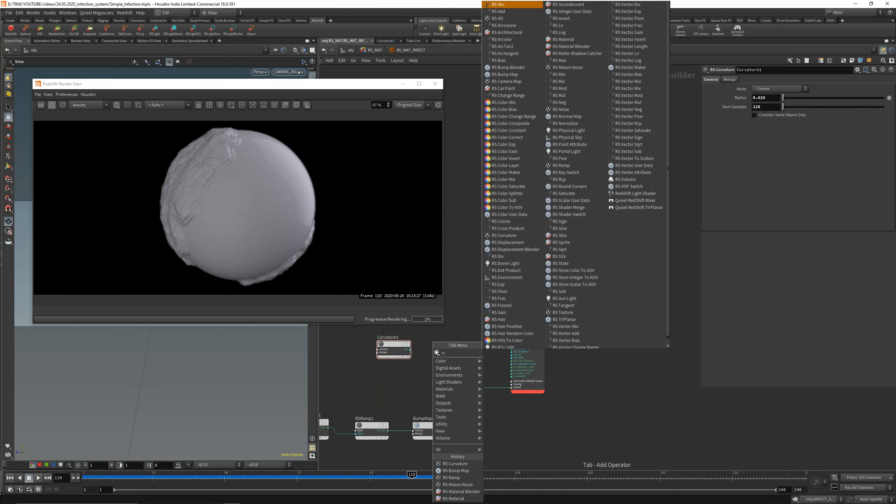
pyautogui.press('Escape')
pyautogui.press('Tab')
pyautogui.write('rs')
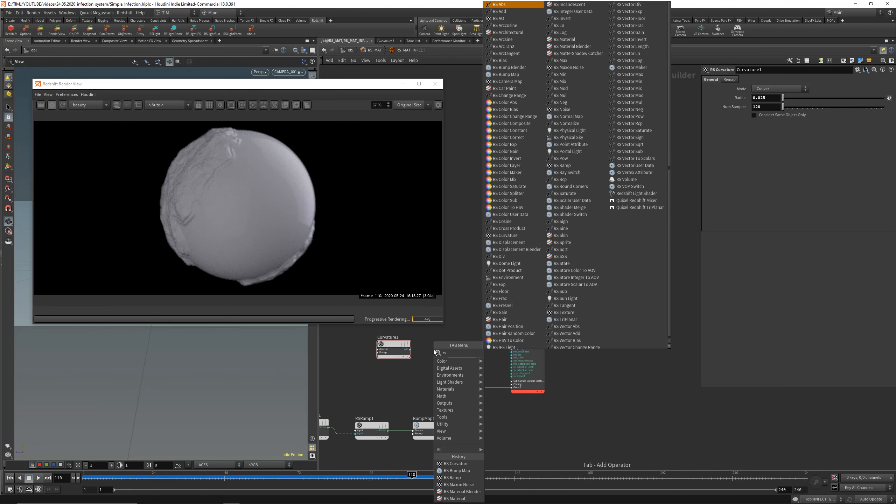
pyautogui.write('ra')
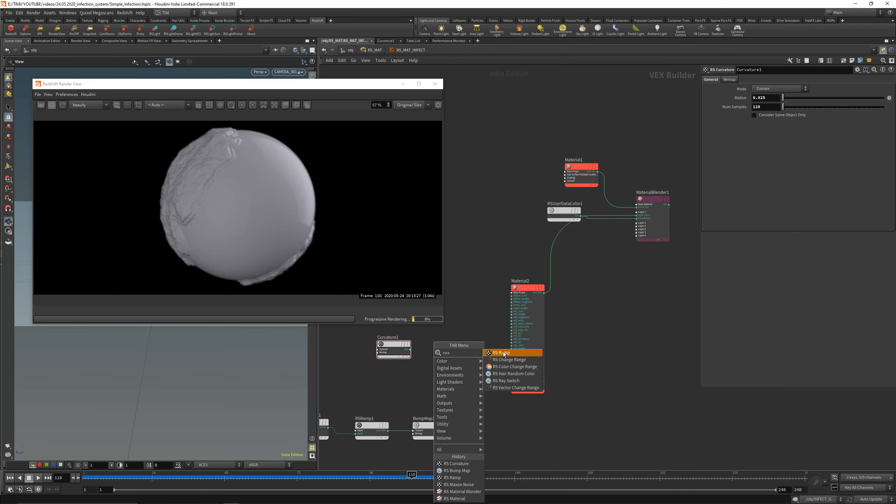
pyautogui.click(504, 353)
pyautogui.click(437, 345)
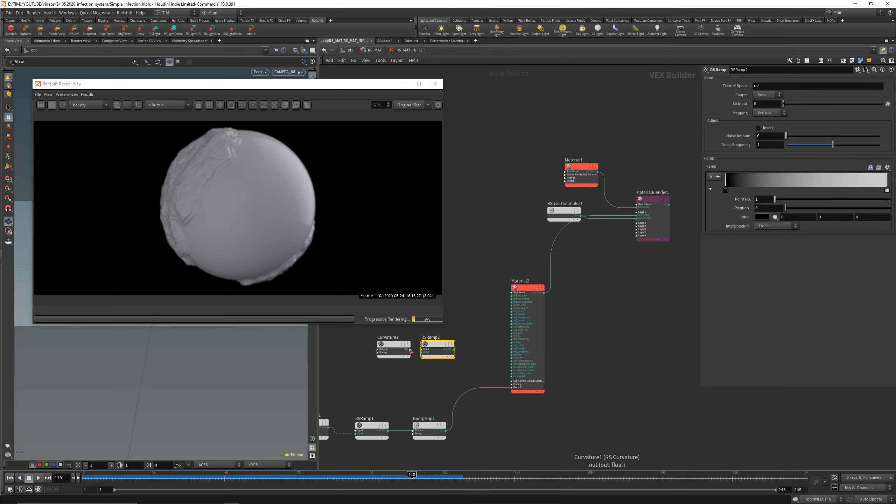
# Wire Curvature1's output through RSRamp2 into Material2's refl_reflectivity input.
pyautogui.click(453, 350)
pyautogui.scroll(4, 486, 324)
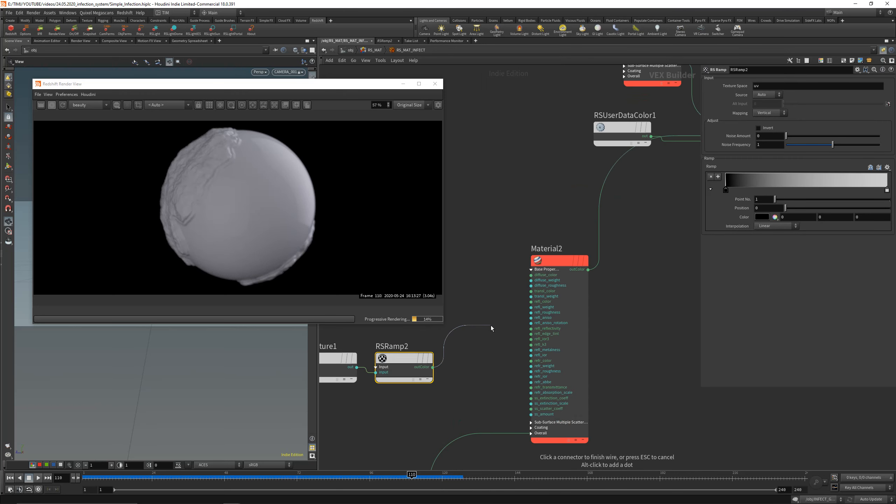
pyautogui.click(531, 328)
pyautogui.scroll(-5, 502, 325)
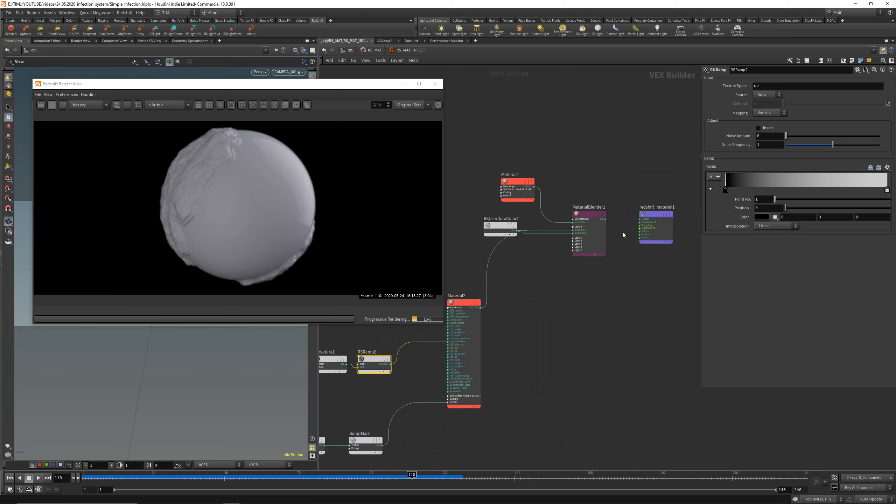
# Apply the Infra-Red color preset to RSRamp2's gradient.
pyautogui.scroll(1, 623, 235)
pyautogui.scroll(3, 534, 356)
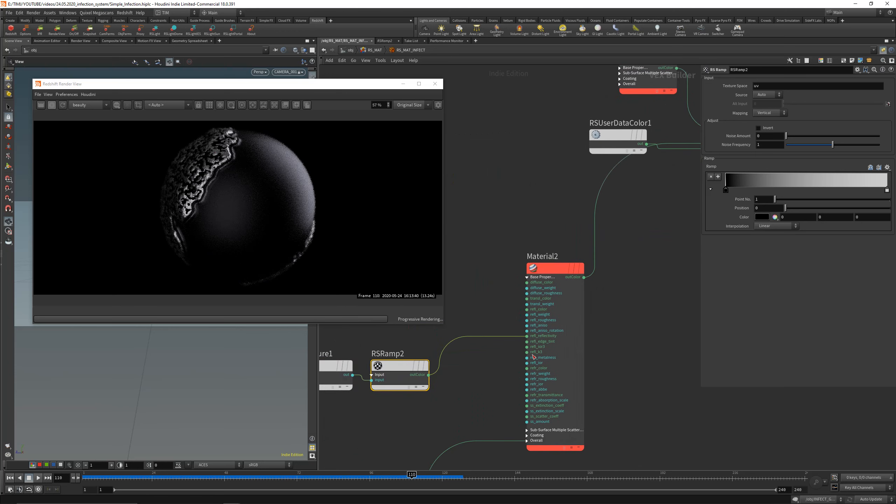
pyautogui.moveTo(415, 415); pyautogui.dragTo(444, 398, button='middle')
pyautogui.click(887, 168)
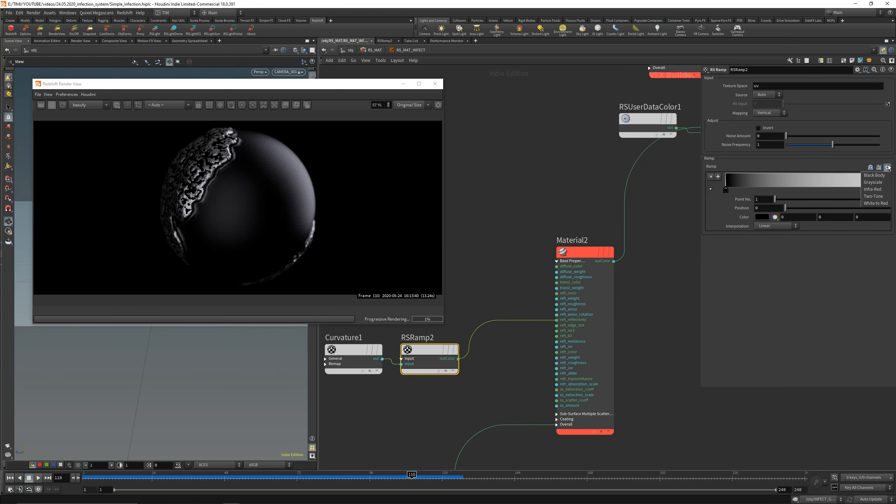
pyautogui.click(878, 190)
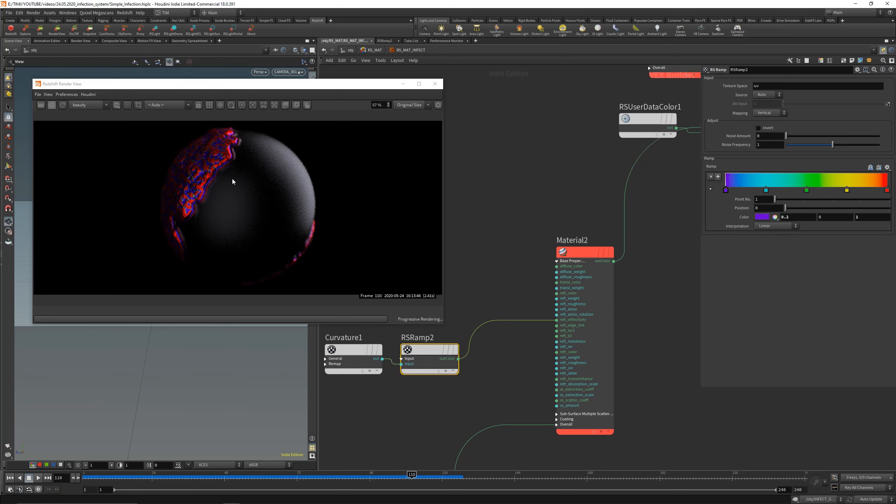
# Compare the render at frames 60 and 125 and examine the infected surface's curvature colors up close.
pyautogui.click(261, 477)
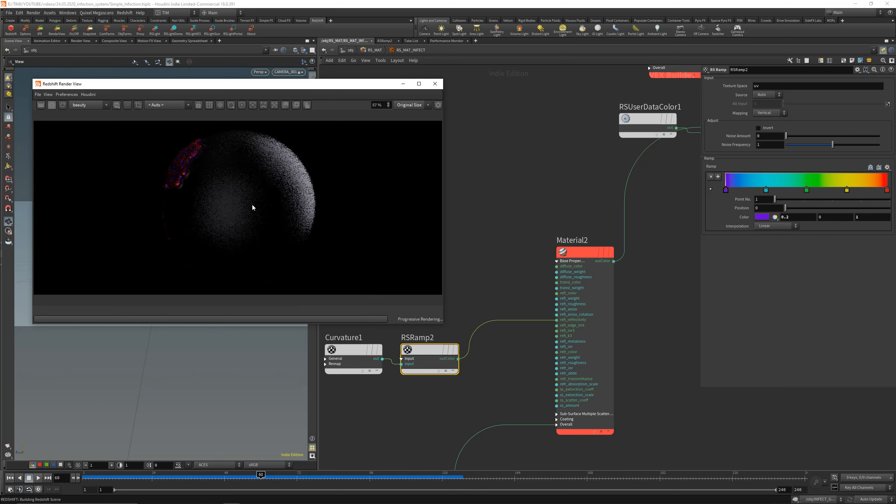
pyautogui.click(458, 481)
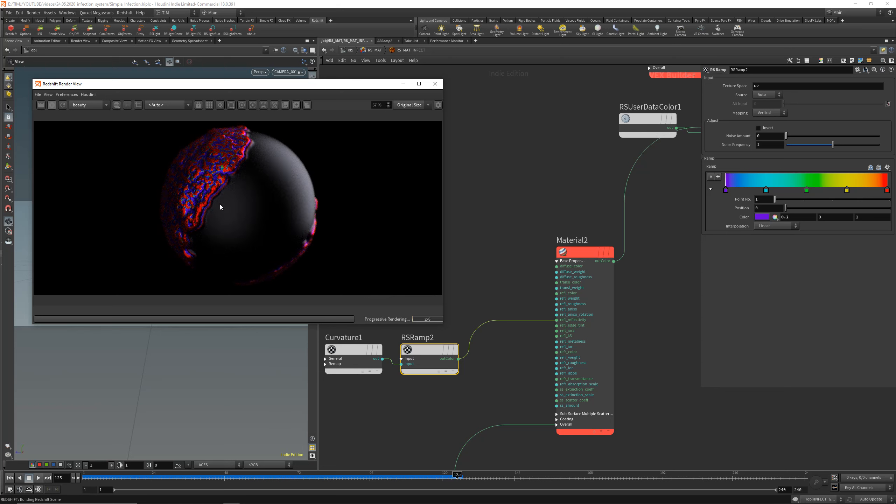
pyautogui.scroll(5, 219, 202)
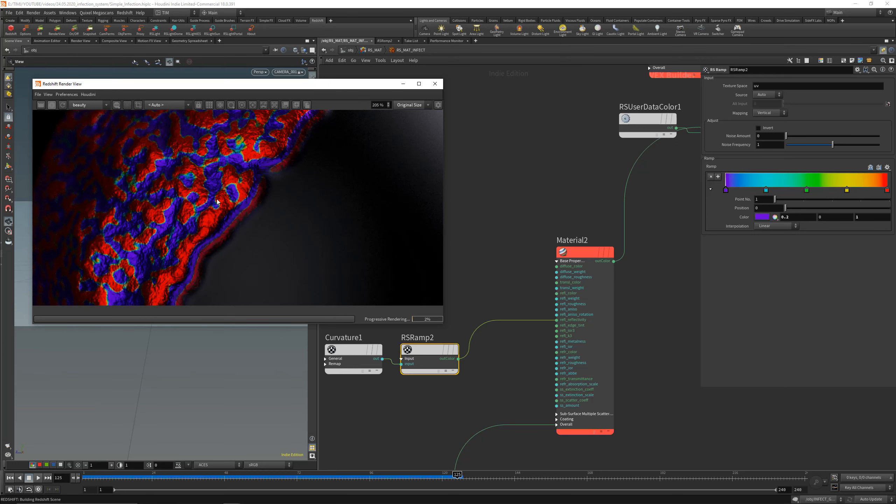
pyautogui.scroll(-1, 218, 197)
pyautogui.scroll(-5, 209, 204)
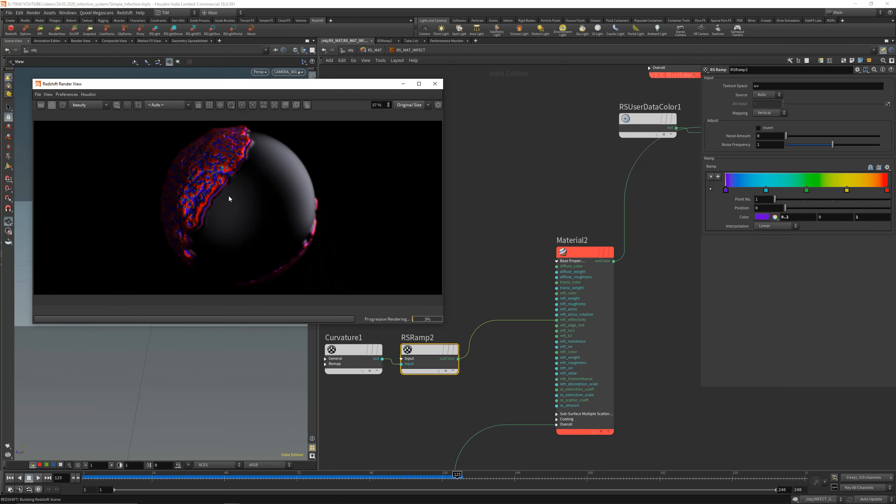
# Return to the obj level network, save the scene, and move the render view clear of the objects.
pyautogui.click(536, 153)
pyautogui.click(352, 51)
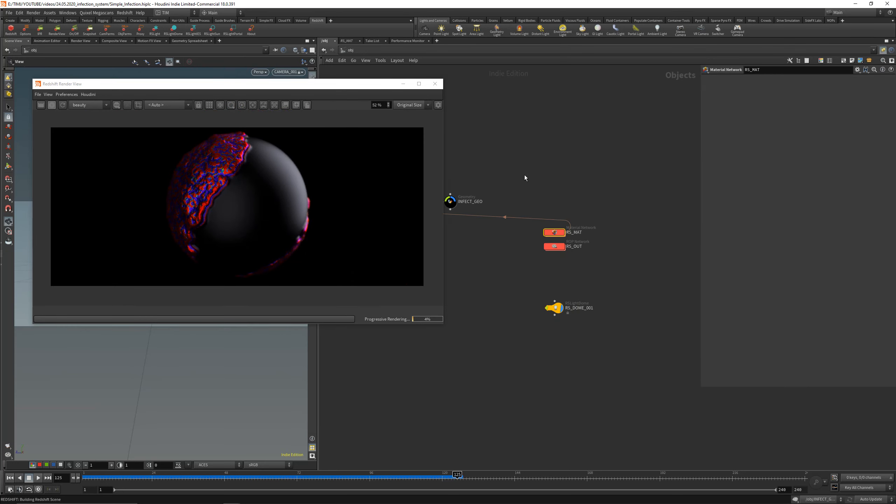
pyautogui.hotkey('ctrl', 's')
pyautogui.moveTo(332, 88); pyautogui.dragTo(351, 62)
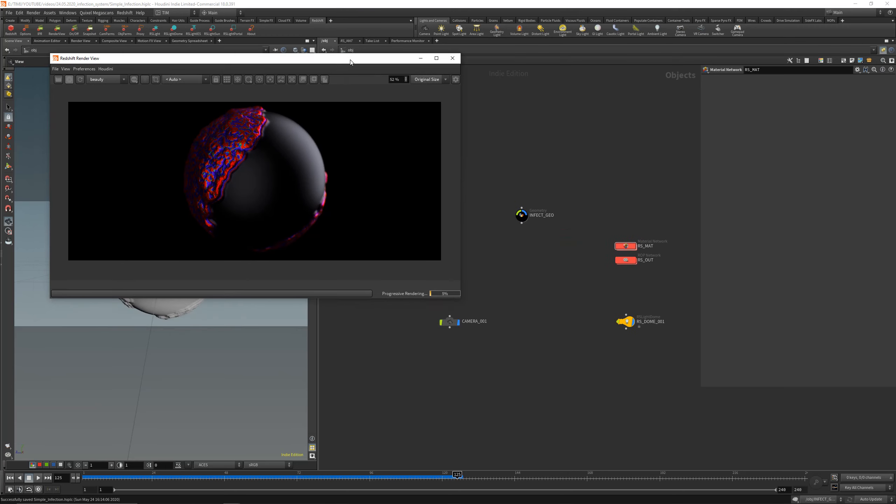